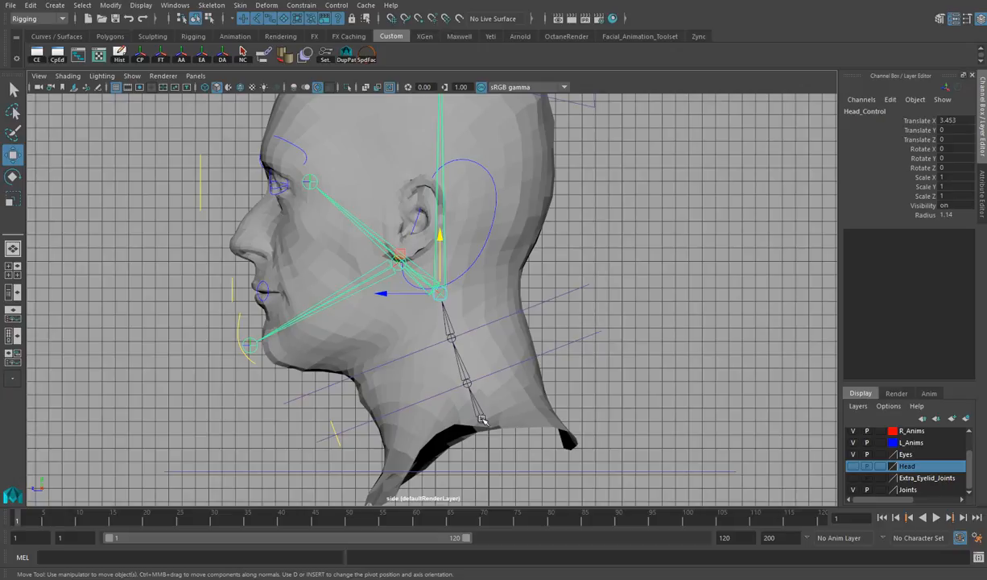
- Move the Shoulder_Root joint down and back to the base of the neck, to about Translate Y 15.8 and Z -0.4
left_click(481, 418)
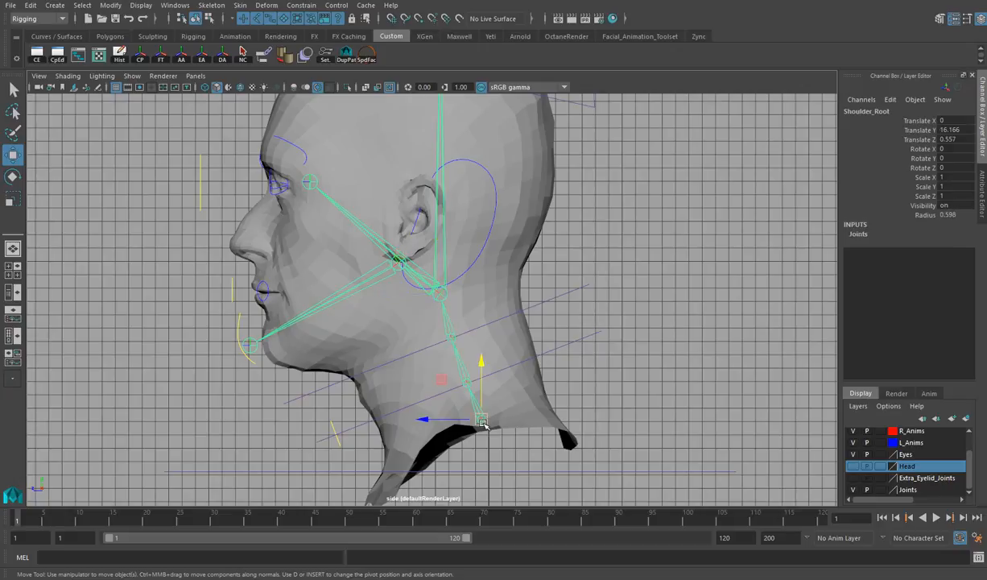
left_click(482, 419)
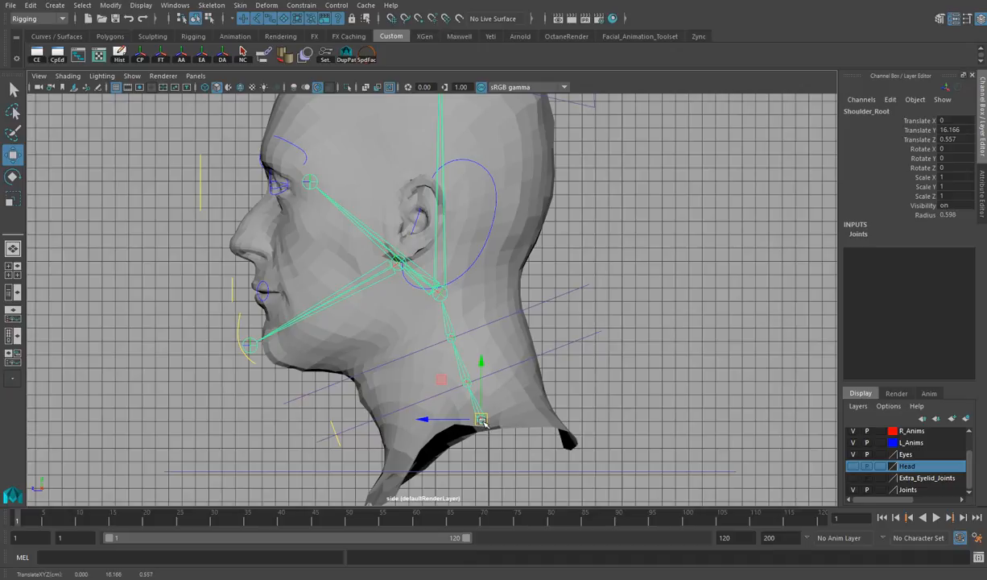
left_click_drag(486, 419, 498, 430)
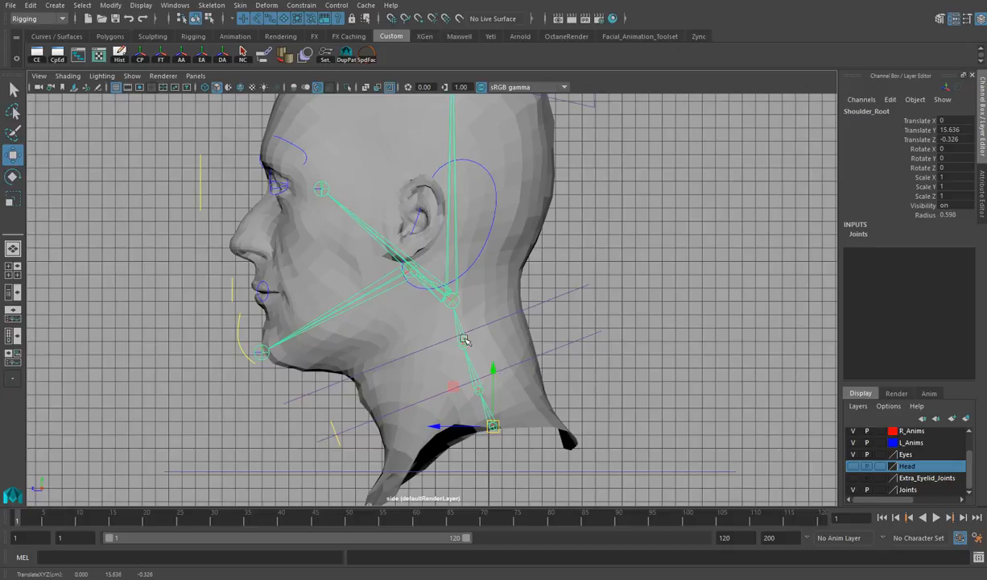
left_click_drag(493, 426, 498, 432)
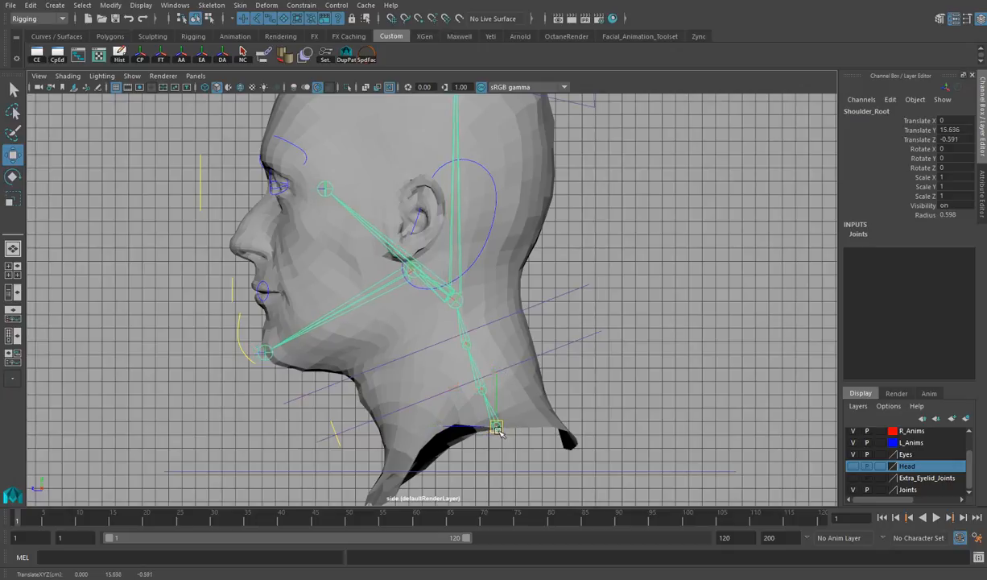
left_click(480, 389)
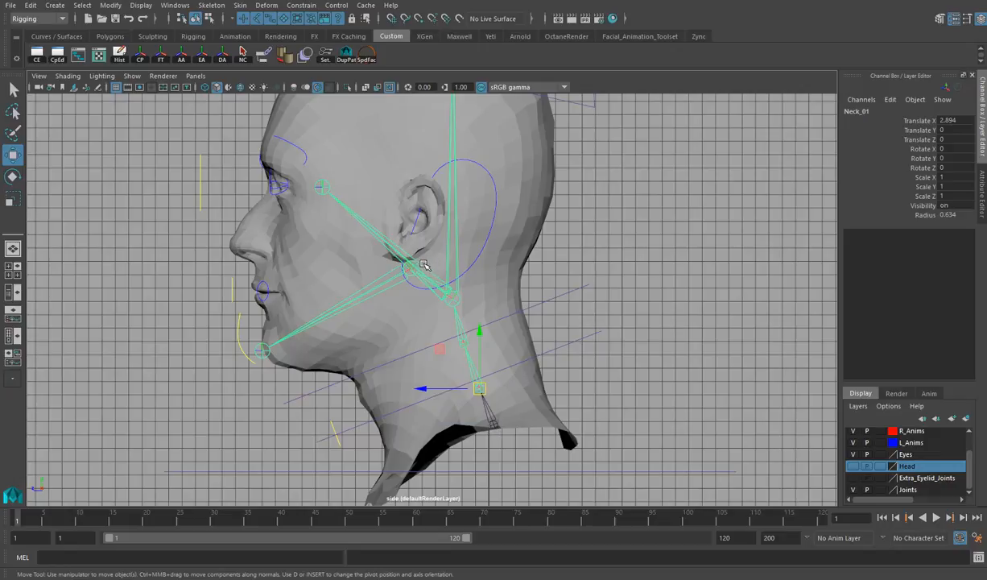
left_click(455, 300)
left_click_drag(454, 300, 428, 271)
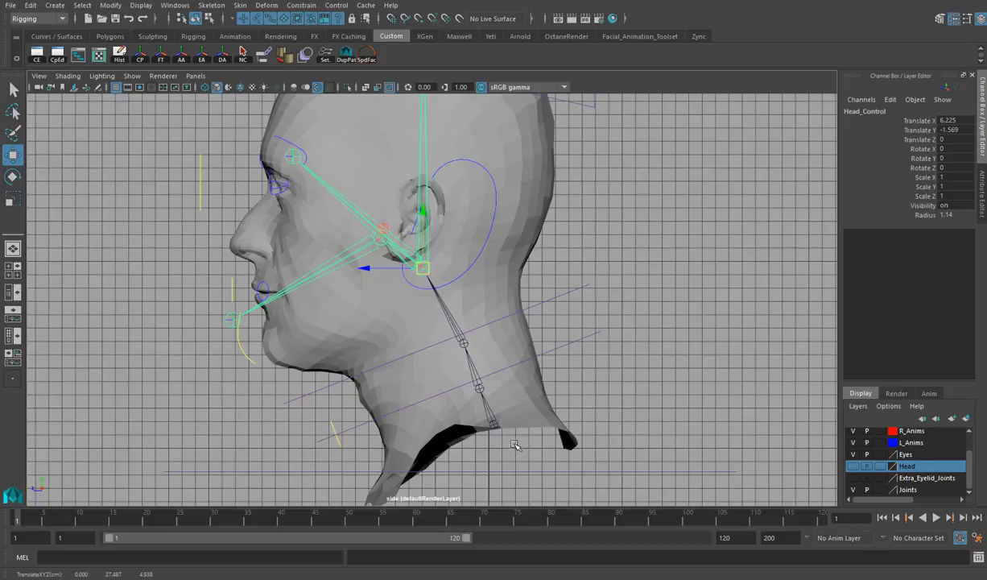
key("ctrl+z")
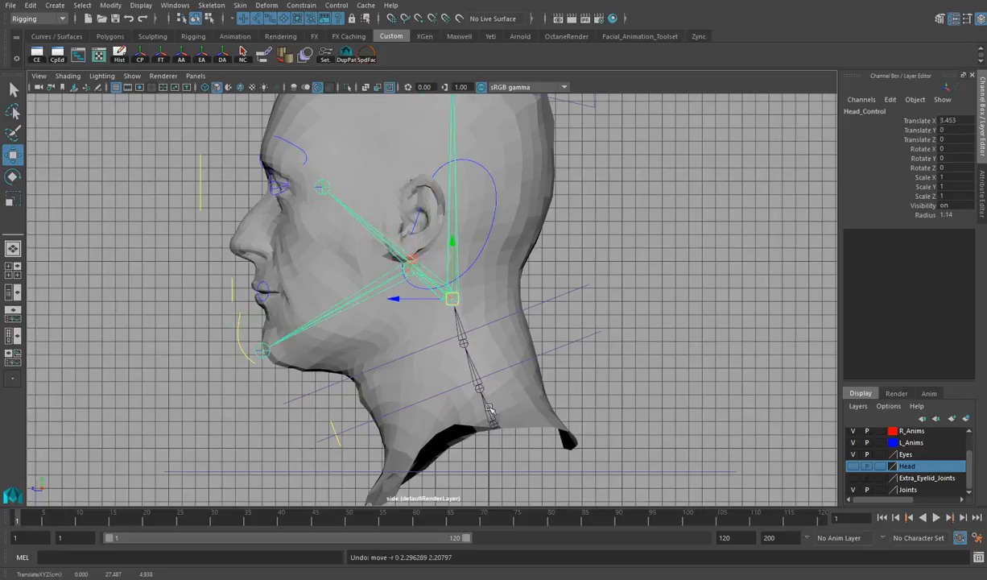
- Raise the Neck_01 joint along the neck to about Translate X 4.25 and Y -0.08
left_click(479, 390)
left_click_drag(481, 390, 473, 373)
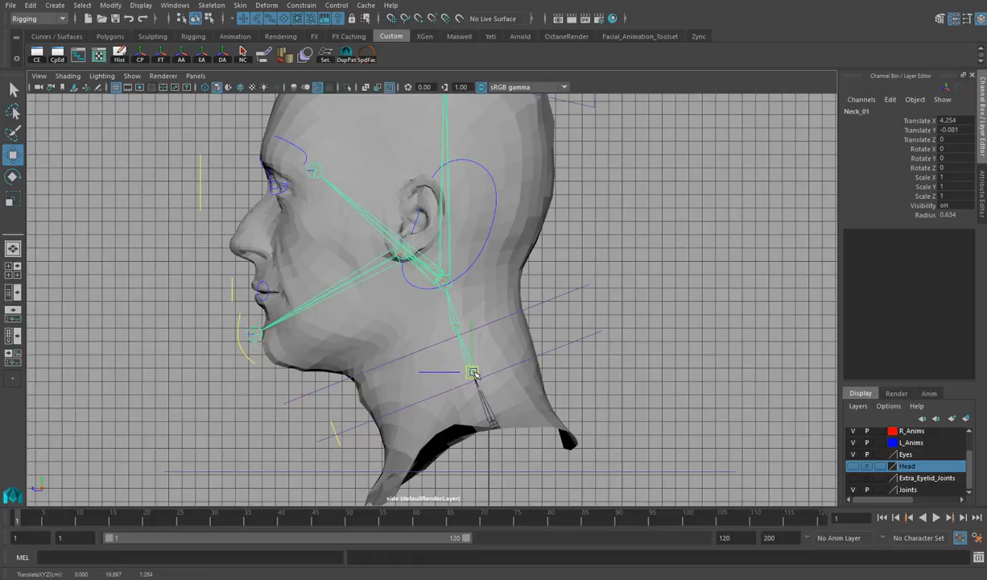
left_click(455, 326)
key("w")
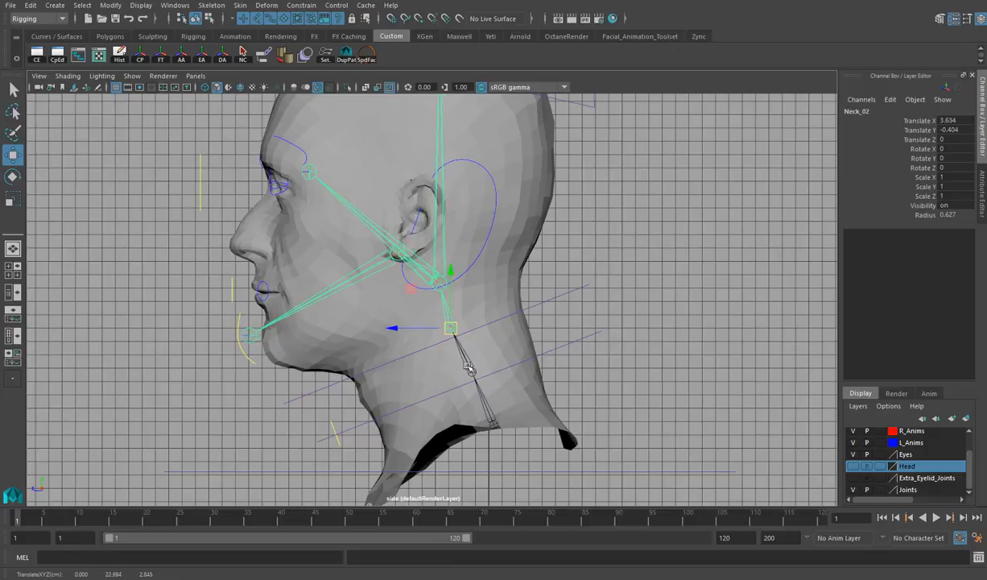
left_click(473, 371)
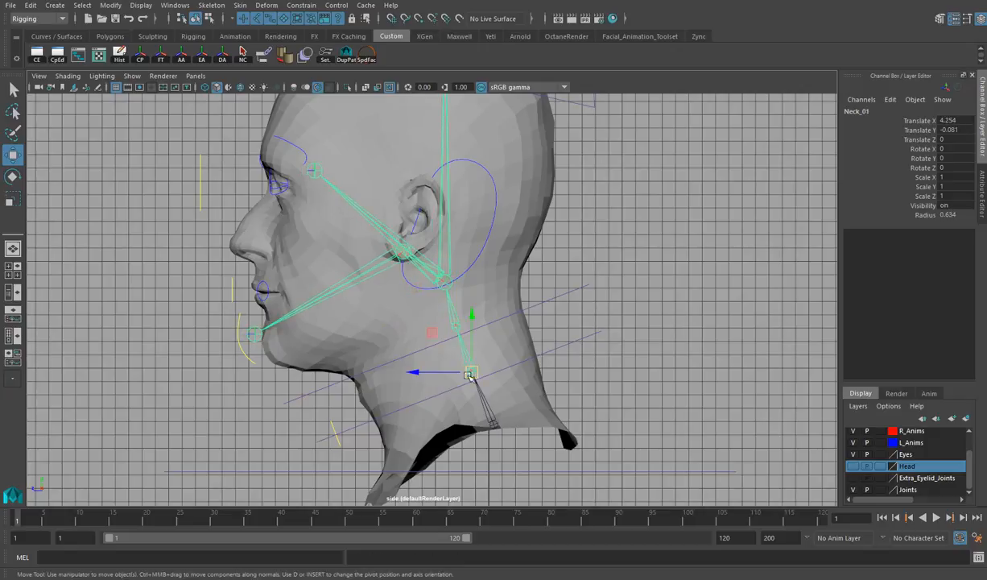
left_click(493, 424)
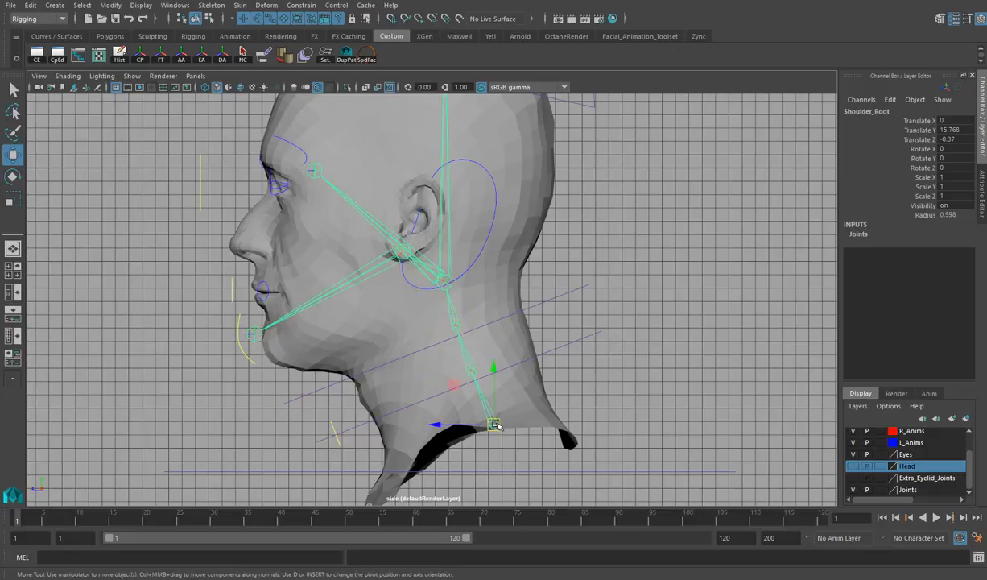
- Shift the Neck_01 and Neck_02 joints slightly forward and raise Head_Control below the ear, to about Translate X 4.51 and Y -0.23
left_click(473, 371)
left_click_drag(471, 374, 465, 371)
left_click(452, 324)
left_click_drag(451, 324, 445, 322)
left_click(435, 279)
mouse_move(435, 278)
left_mouse_down()
mouse_move(415, 262)
mouse_move(430, 272)
left_mouse_up()
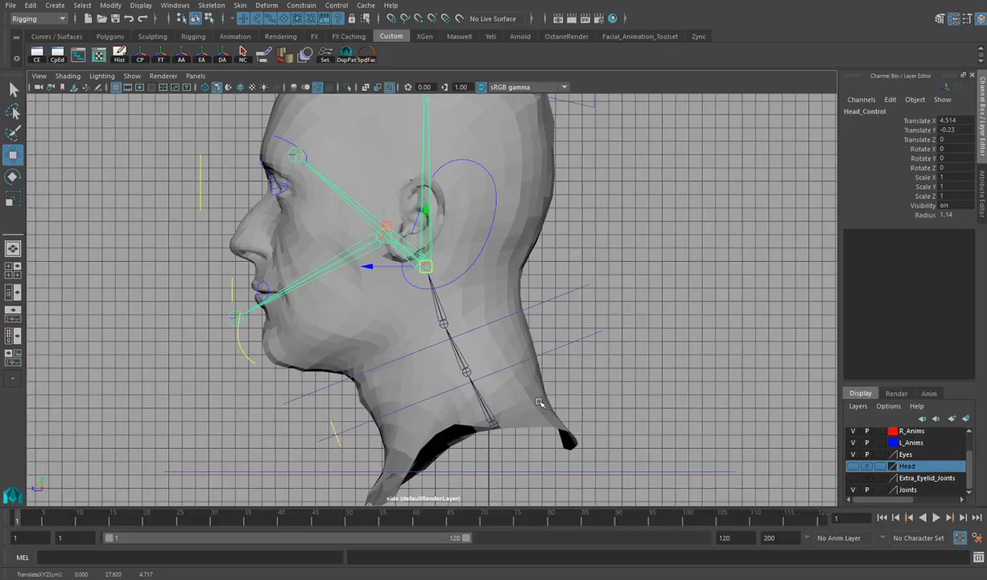
- Lower the Head_End joint towards the crown of the head, to about Translate X 10.95 and Y 14.86
key("space")
key("space")
left_click_drag(610, 213, 413, 389, "alt")
left_click_drag(487, 368, 368, 365, "alt")
key("space")
key("space")
scroll(517, 364, "down", 2)
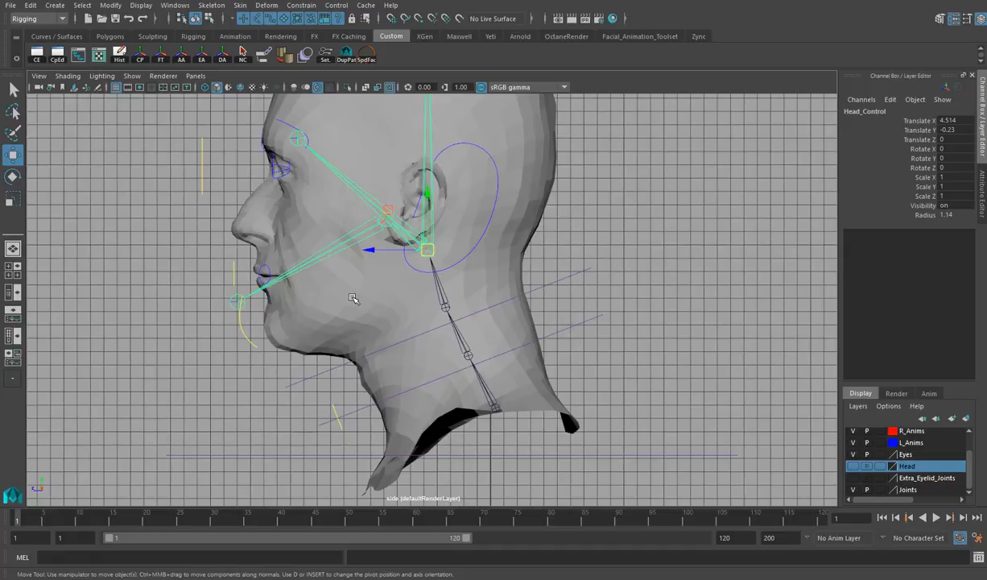
scroll(354, 299, "up", 2)
scroll(438, 326, "up", 2)
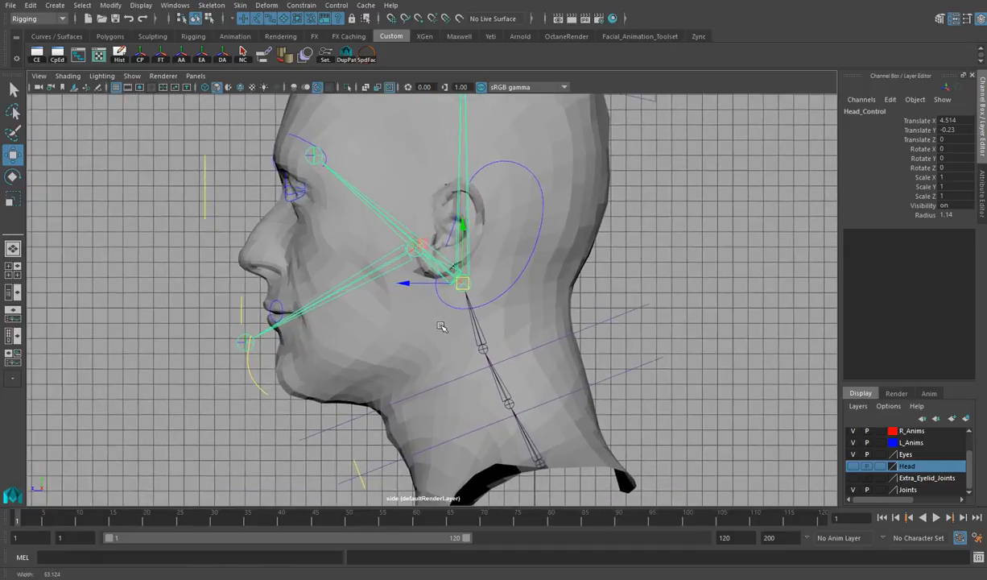
middle_click_drag(450, 252, 464, 304, "alt")
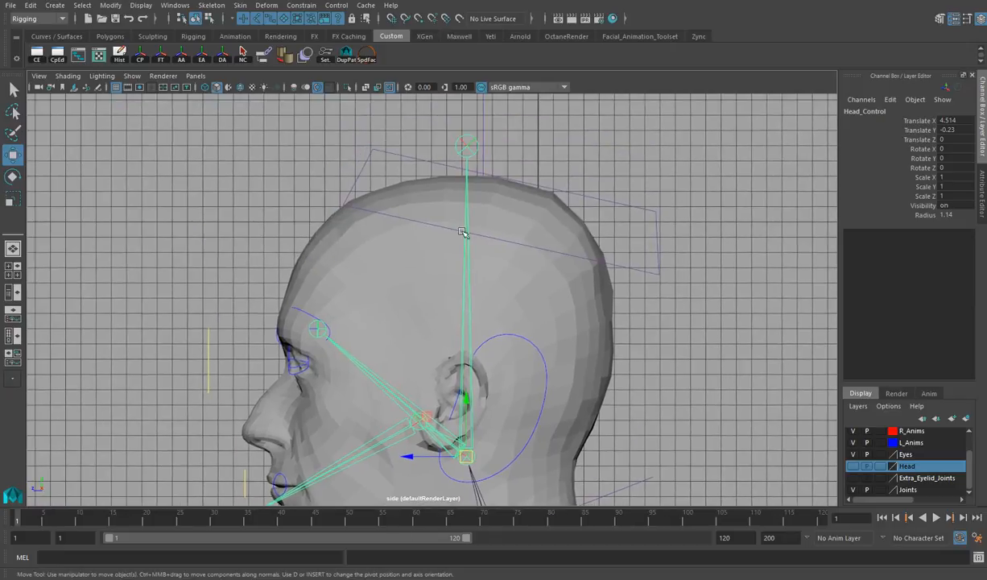
left_click(466, 146)
left_click_drag(468, 122, 469, 148)
middle_click_drag(363, 456, 399, 315, "alt")
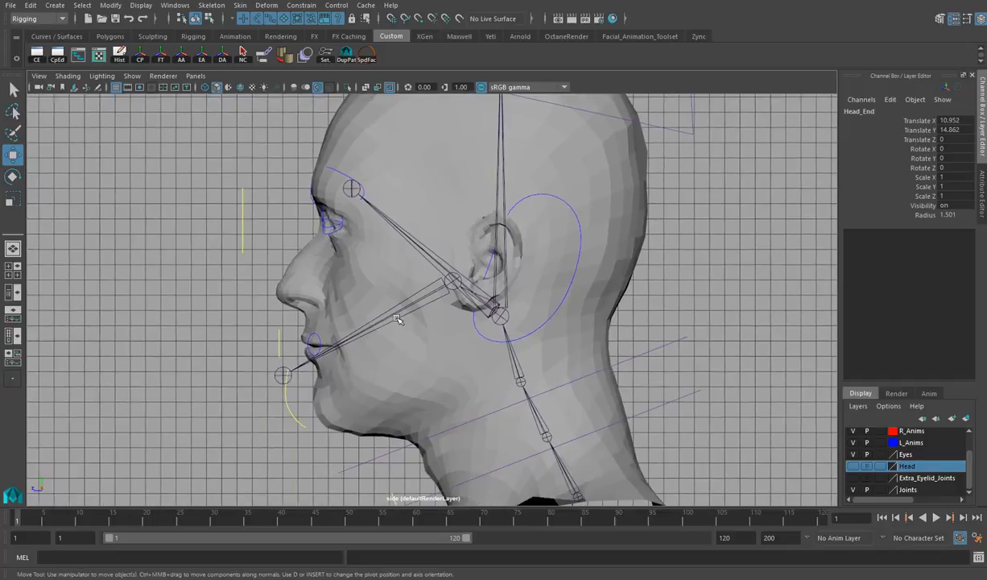
left_click(449, 282)
left_click_drag(457, 272, 457, 311)
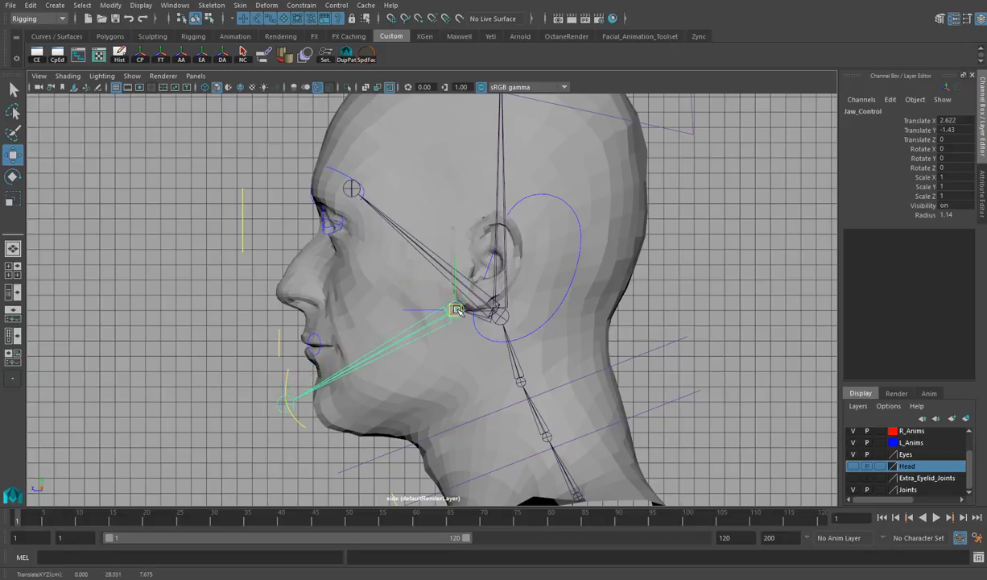
key("ctrl+z")
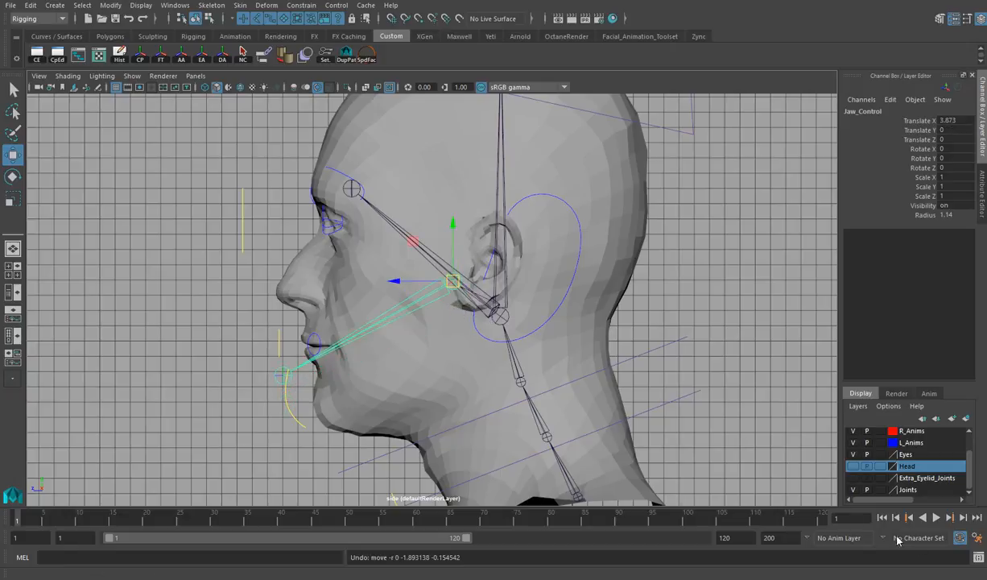
- Show the Head layer's mesh and hide the overlapping low-poly head to compare it with the joints
left_click(853, 466)
left_click(854, 467)
left_click(854, 468)
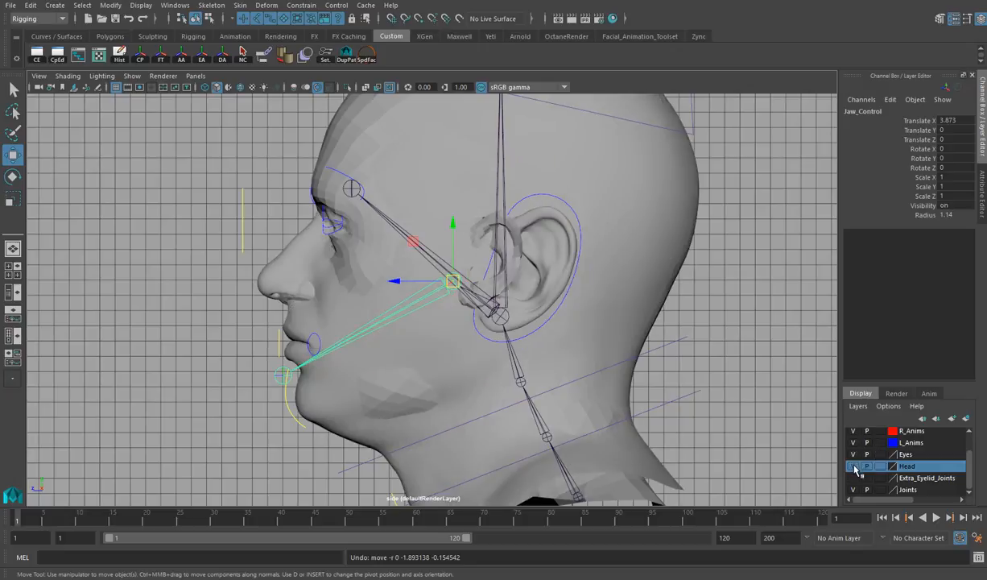
left_click(418, 392)
key("ctrl+h")
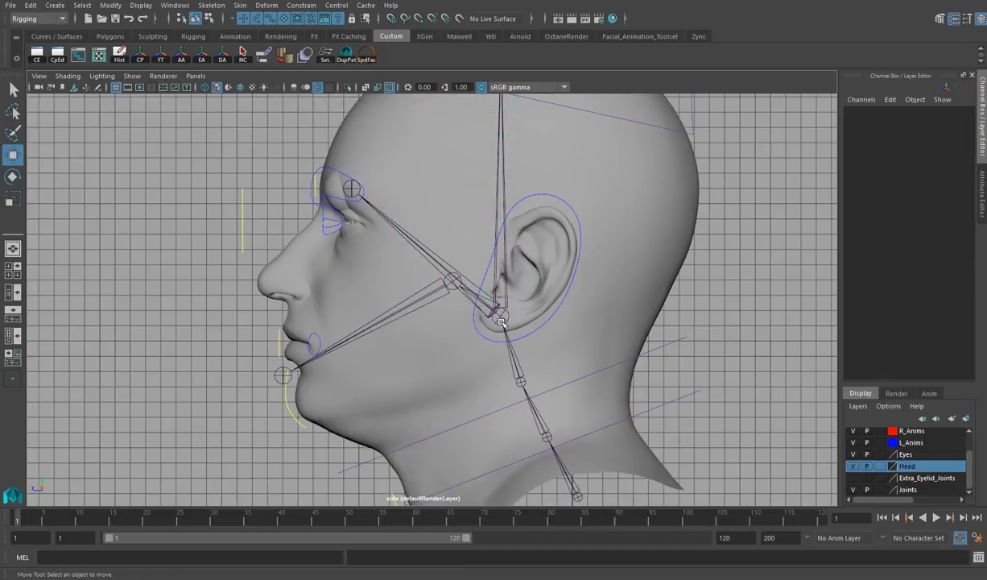
- Undo the mesh hiding and visibility changes, and turn the Head layer off again
key("ctrl+z")
key("ctrl+z")
key("ctrl+z")
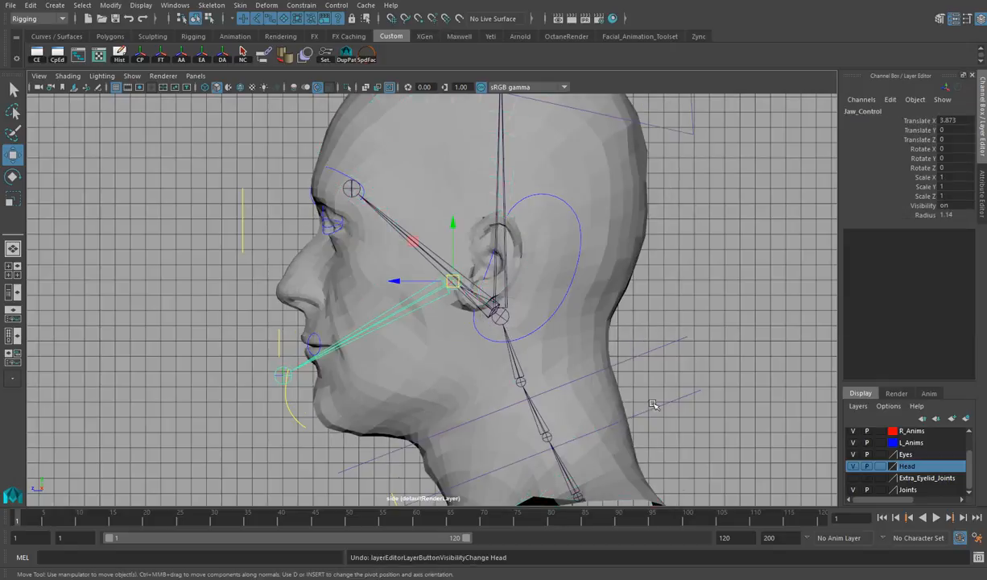
key("ctrl+z")
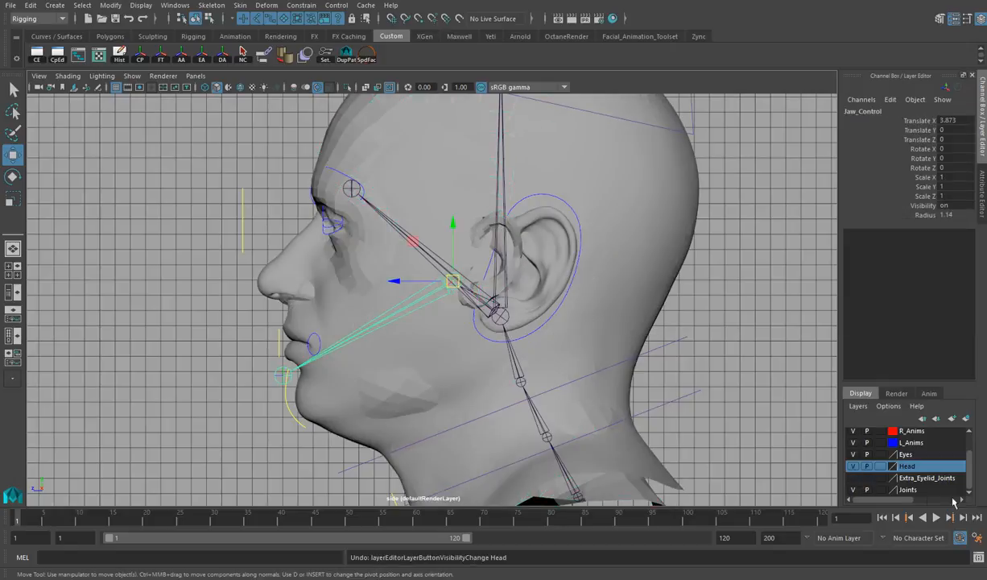
left_click(852, 466)
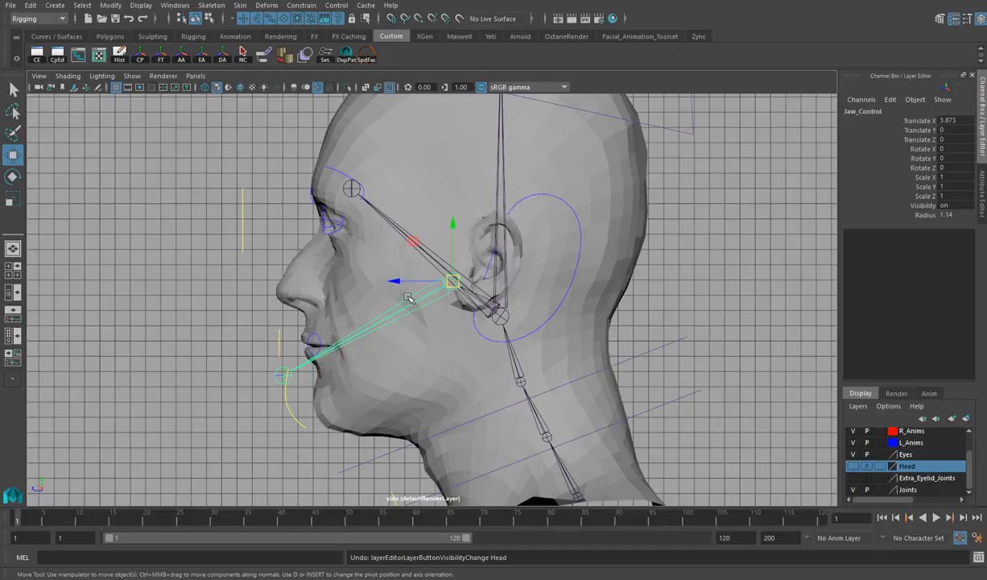
- Move the Jaw_Control joint down and forward to the jaw hinge below the ear, to about Translate X 3.57 and Y -1.32
left_click_drag(453, 281, 447, 304)
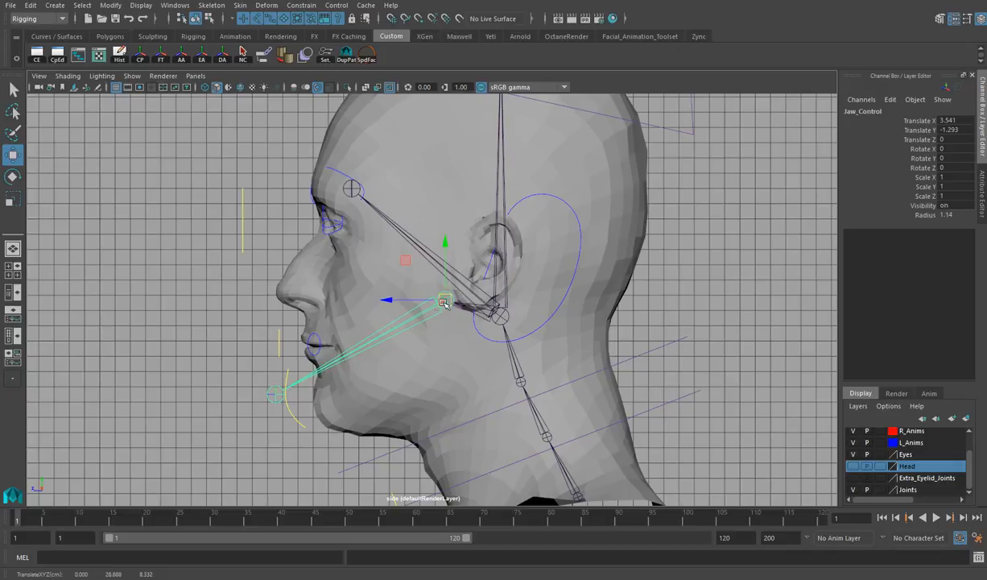
left_click_drag(445, 303, 447, 306)
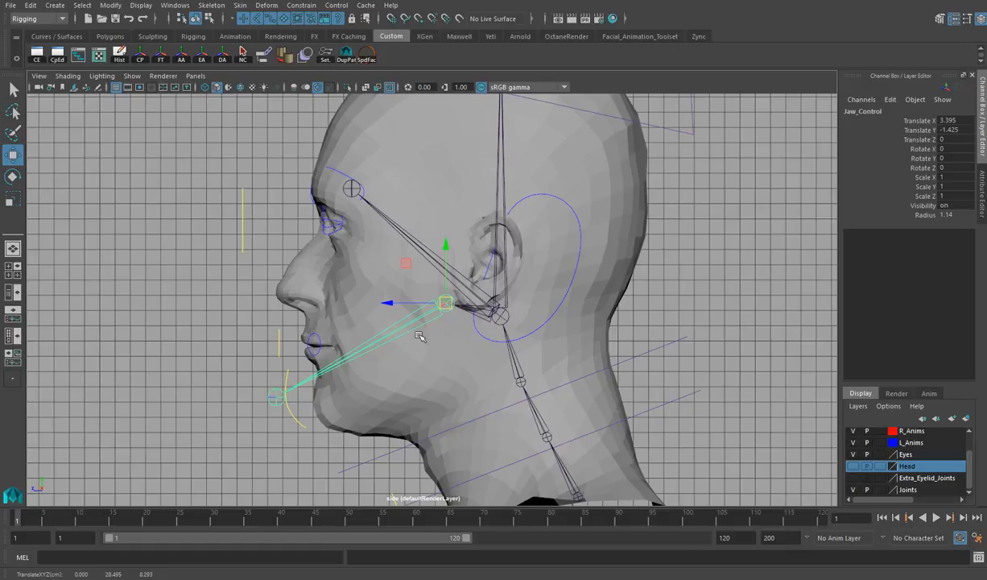
left_click(277, 399)
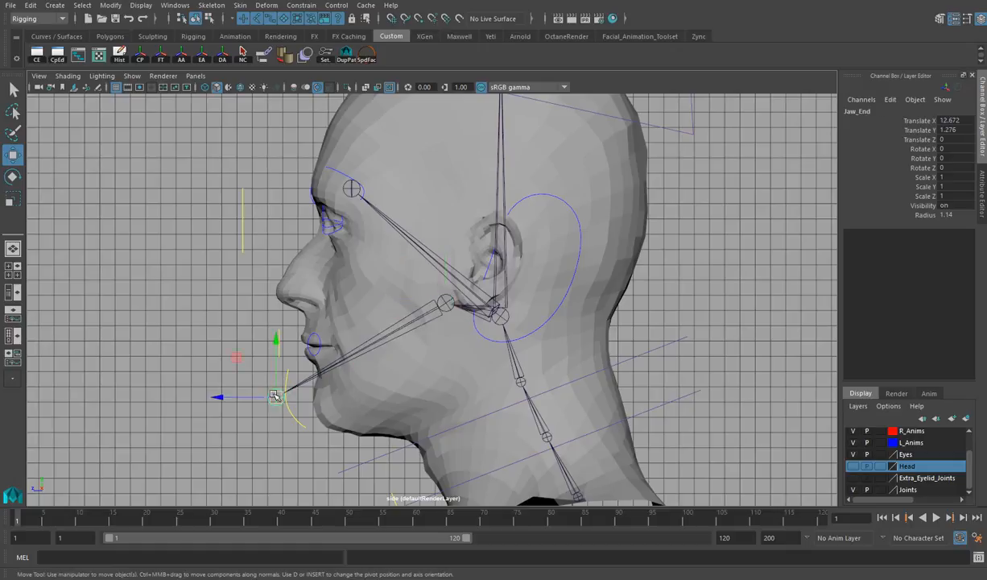
left_click(443, 303)
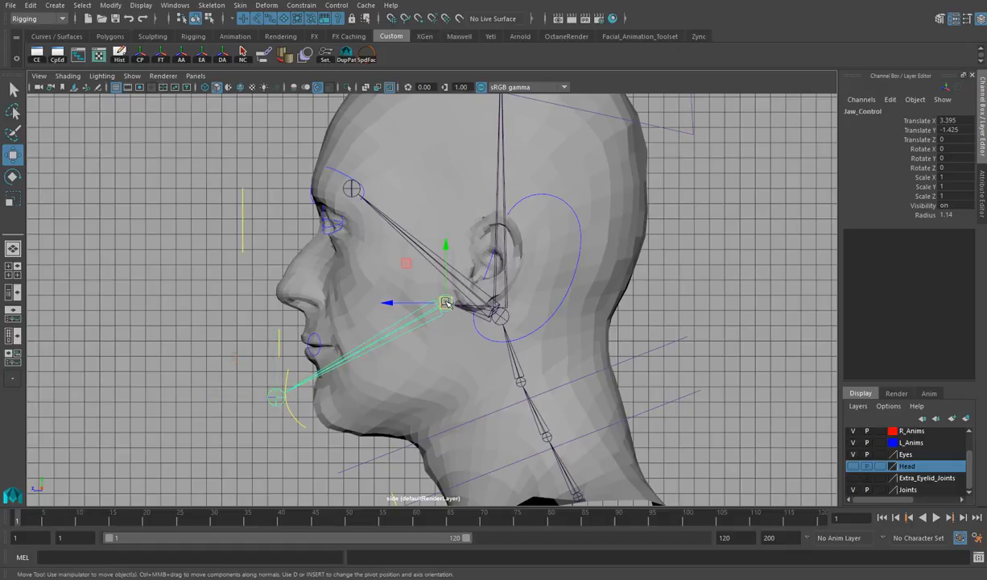
left_click_drag(445, 303, 444, 299)
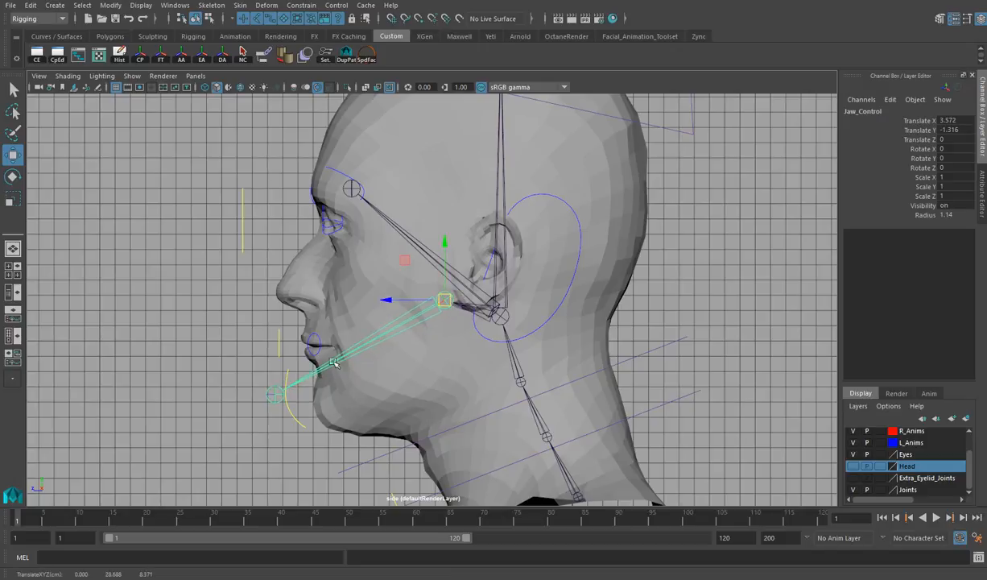
- Place the Jaw_End joint at the front of the chin, at about Translate X 10.96 and Y -1
left_click(276, 395)
left_click_drag(276, 395, 316, 413)
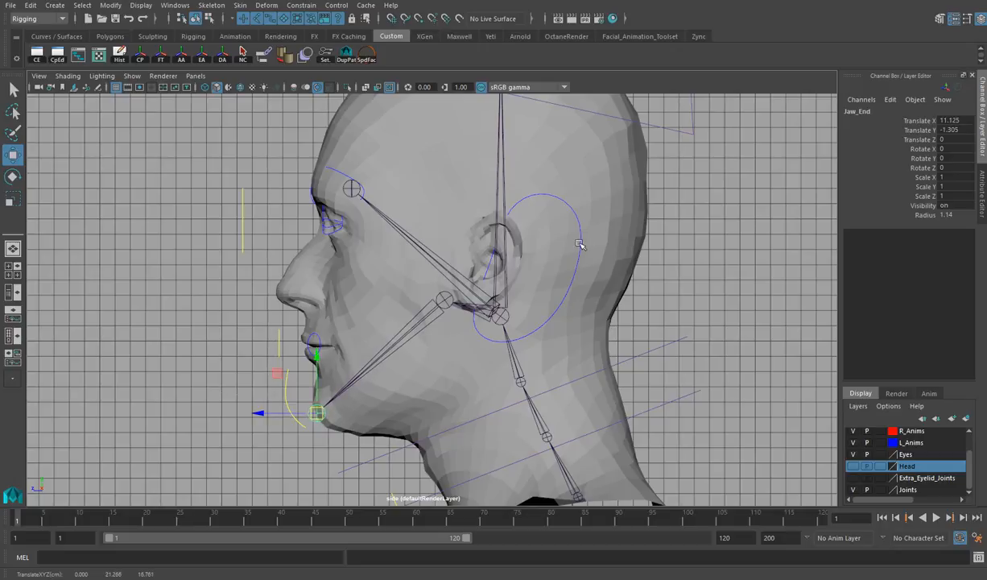
left_click_drag(316, 412, 316, 407)
- Select both eye joints and move them down into the eye sockets in the side view, to about Translate X 11.77 and Y -0.94
key("super")
key("super")
middle_click_drag(389, 195, 461, 227, "alt")
right_click_drag(462, 227, 573, 269, "alt")
right_click_drag(433, 262, 514, 286, "alt")
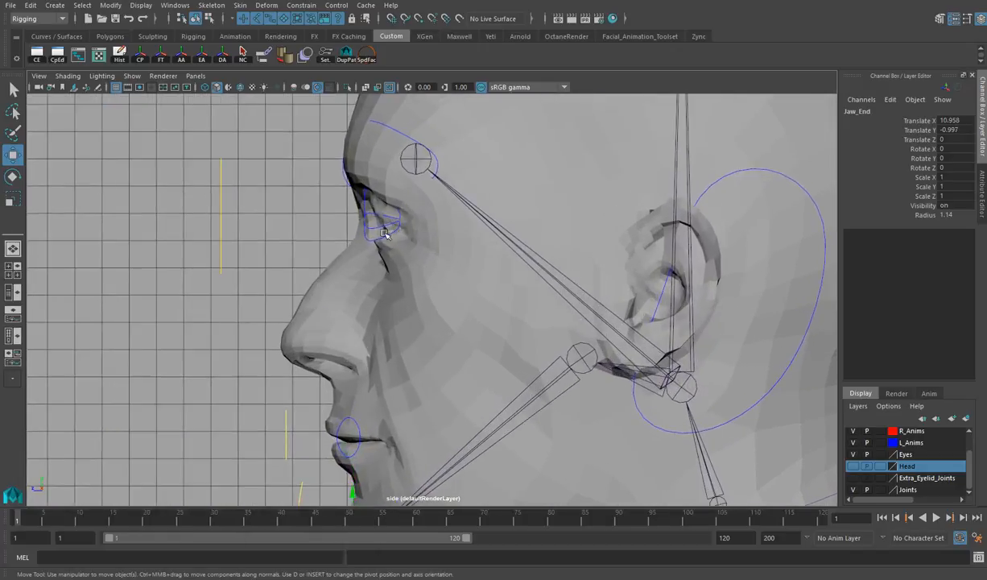
key("space")
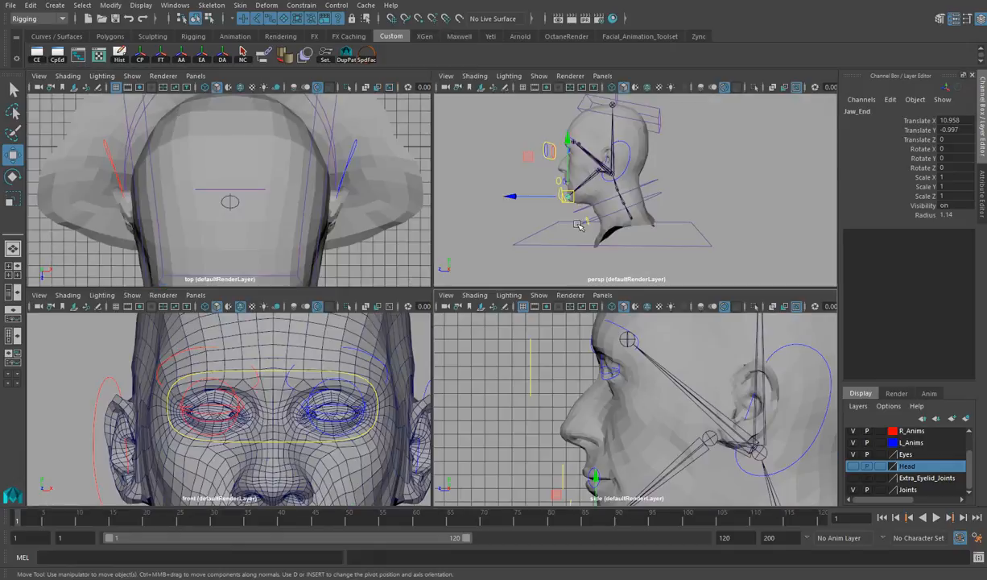
left_click(562, 203)
key("space")
scroll(456, 273, "up", 5)
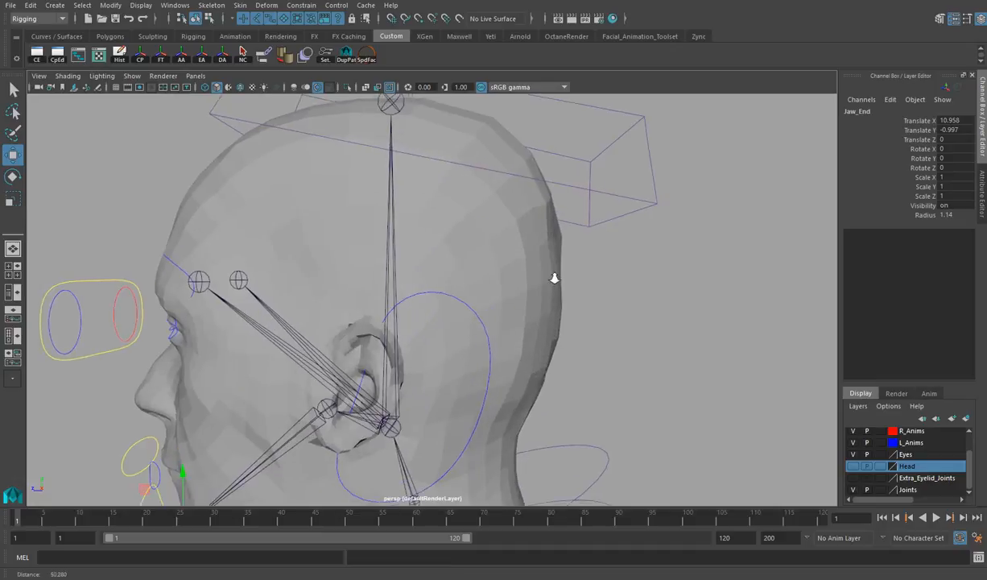
left_click(194, 280)
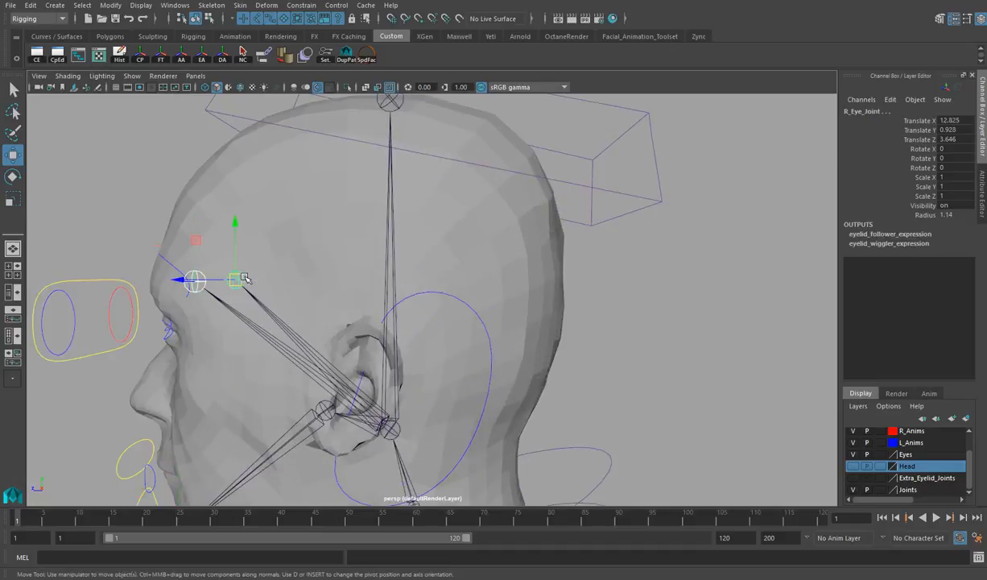
key("space")
left_click_drag(627, 340, 565, 368)
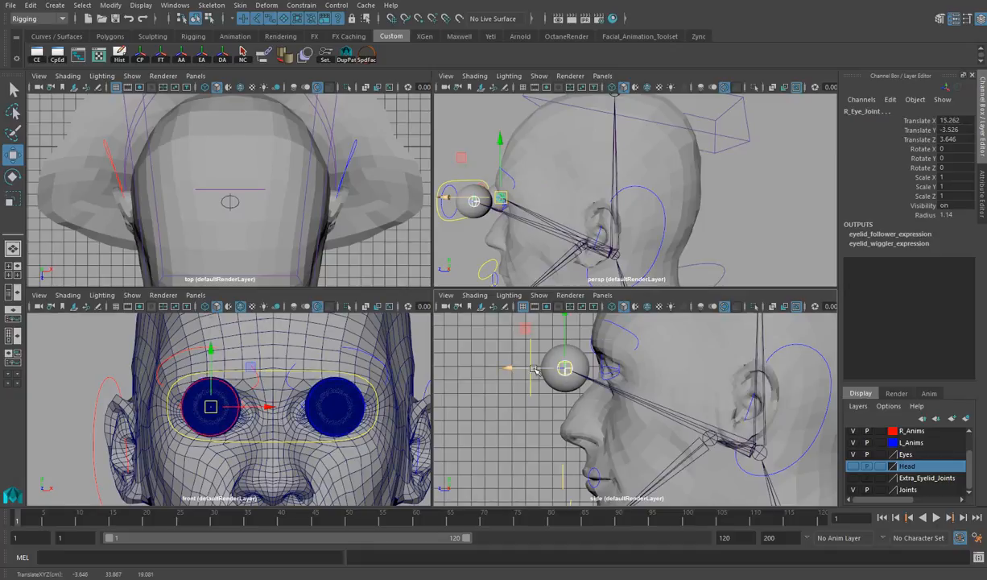
left_click_drag(530, 369, 590, 368)
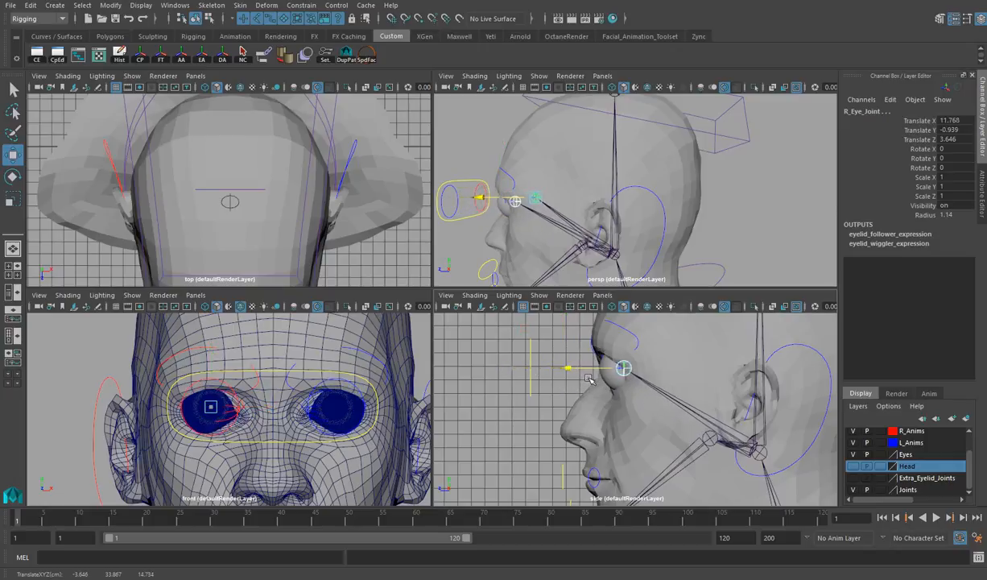
- Move both eye joints further back into the eye sockets in the side view, to about Translate X 11.15 and Y -0.89
right_click_drag(505, 367, 752, 398, "alt")
key("space")
middle_click_drag(493, 313, 569, 424, "alt")
middle_click_drag(448, 280, 489, 345, "alt")
left_click_drag(422, 244, 488, 256)
left_click_drag(541, 193, 544, 219)
left_click_drag(481, 272, 476, 270)
key("space")
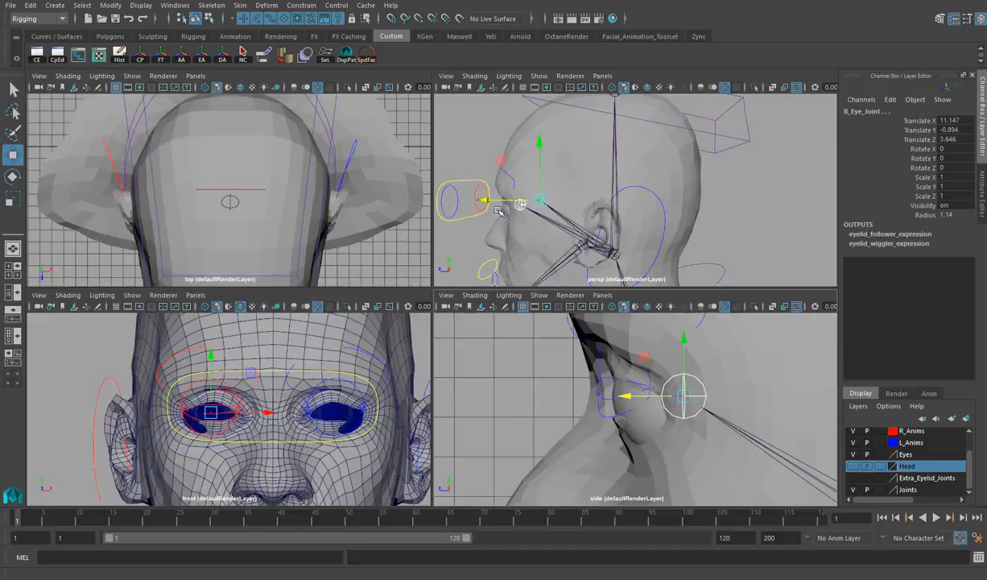
key("space")
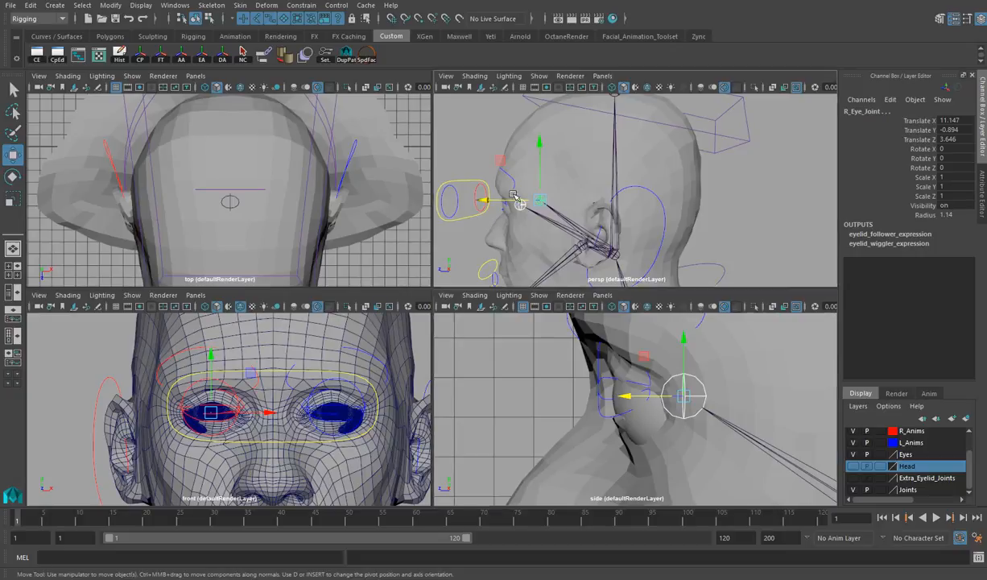
left_click_drag(513, 197, 433, 251, "alt")
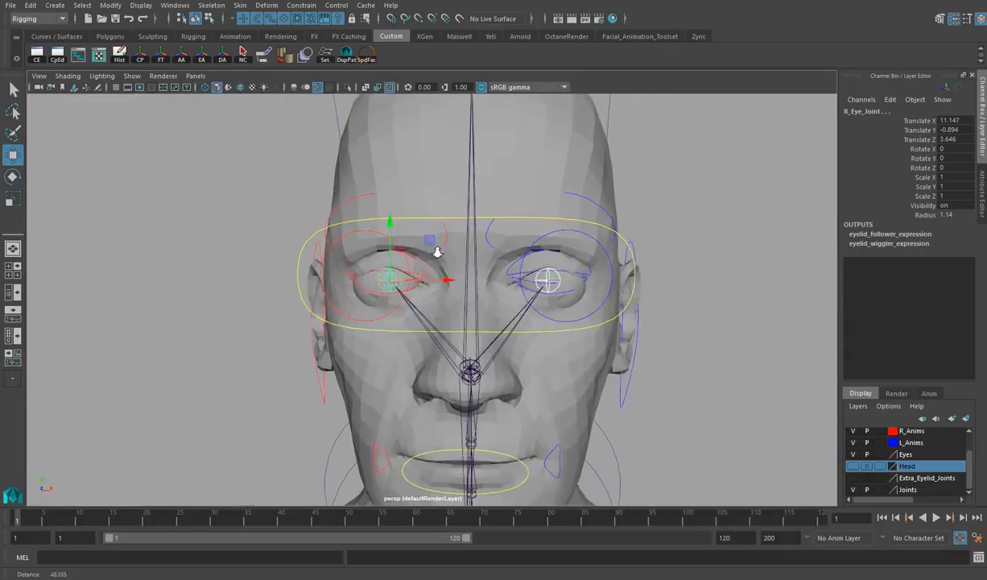
right_click_drag(433, 251, 624, 266, "alt")
middle_click_drag(623, 267, 500, 268, "alt")
- Turn on X-Ray Joints in the front view so the eye joints show through the meshes
key("space")
key("space")
scroll(326, 274, "up", 5)
scroll(326, 274, "up", 2)
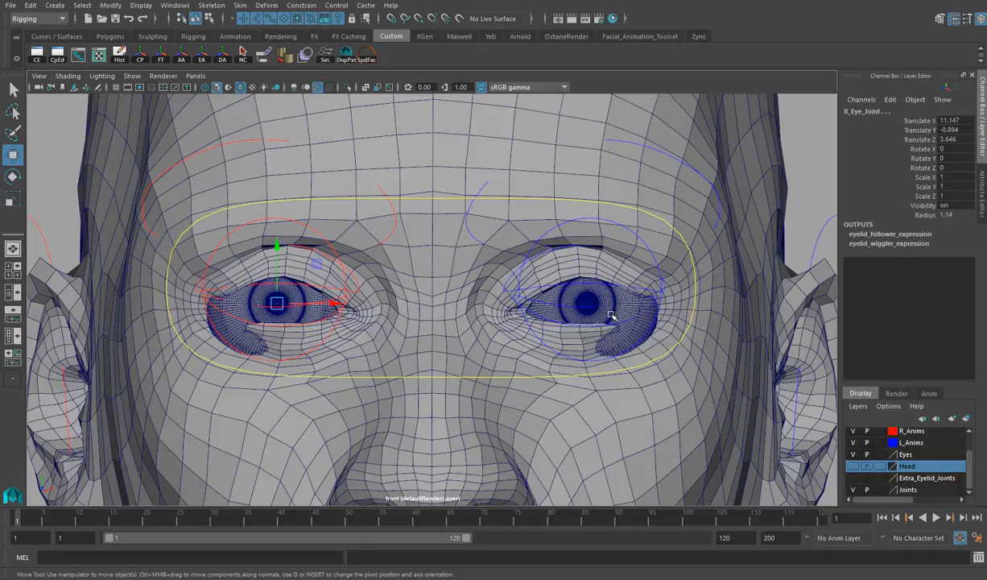
left_click(57, 76)
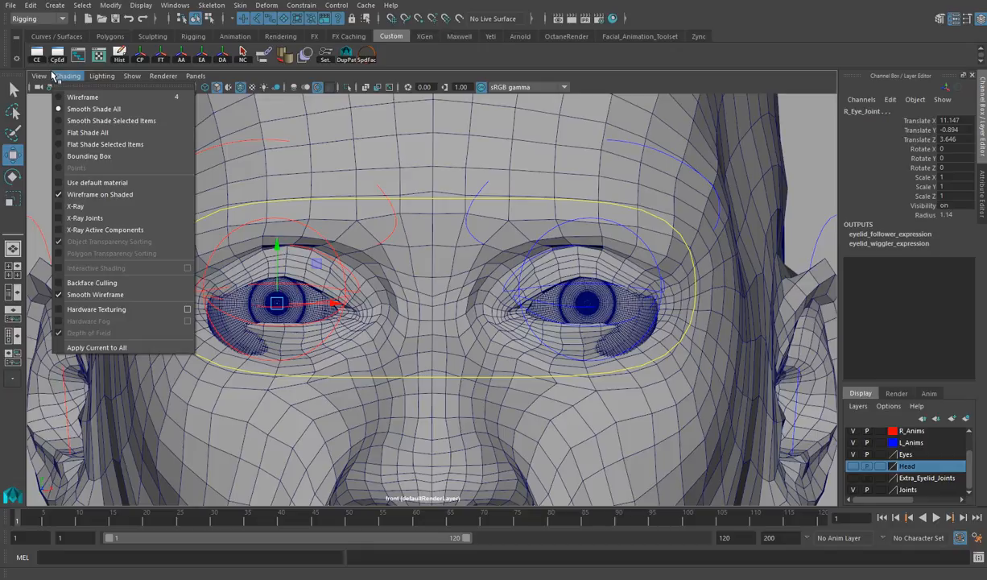
left_click(101, 207)
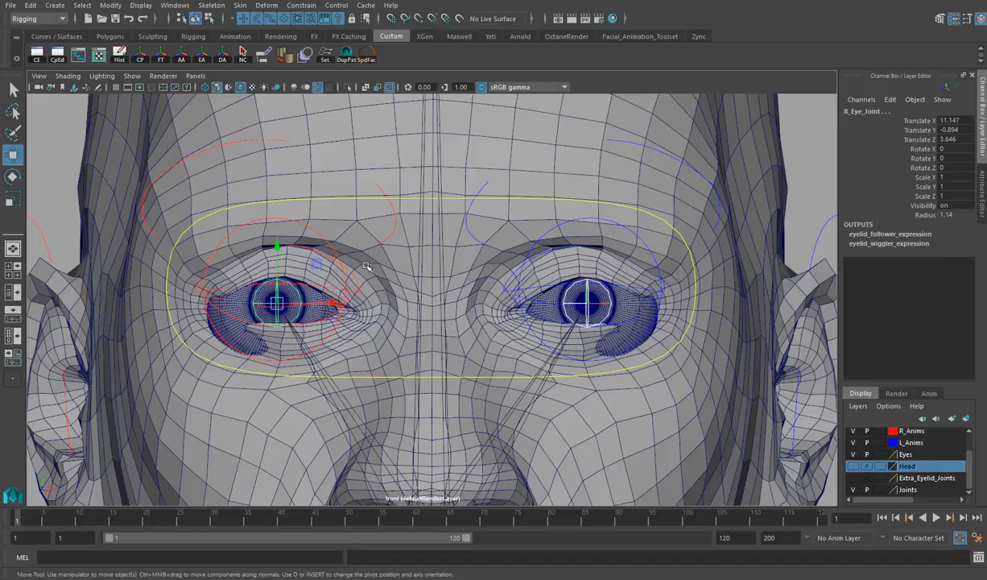
- Select L_Eye_Joint and move it inward in the front view to fit the eye opening, to about Translate Z -3.41
scroll(388, 298, "up", 3)
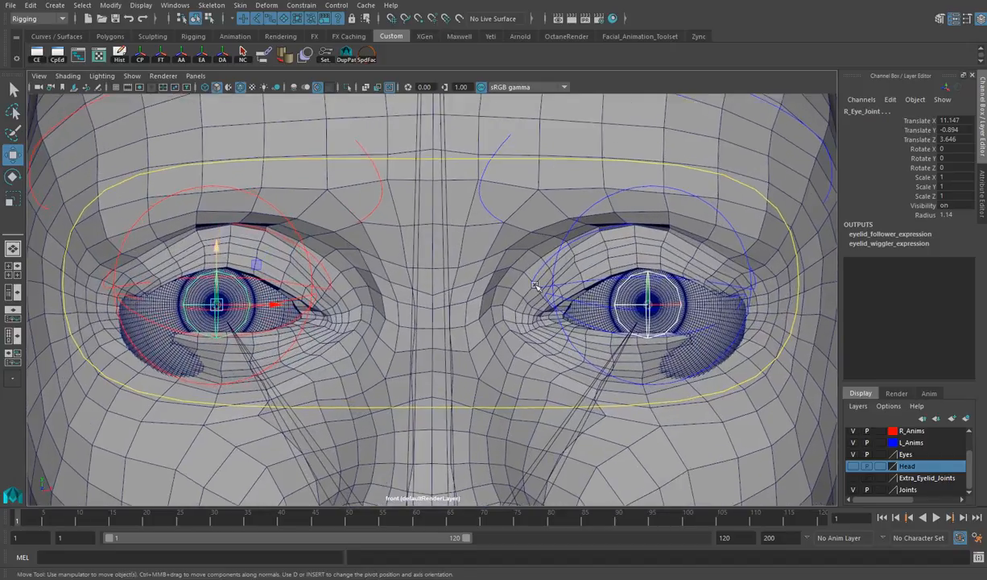
left_click(577, 219)
left_click(618, 297)
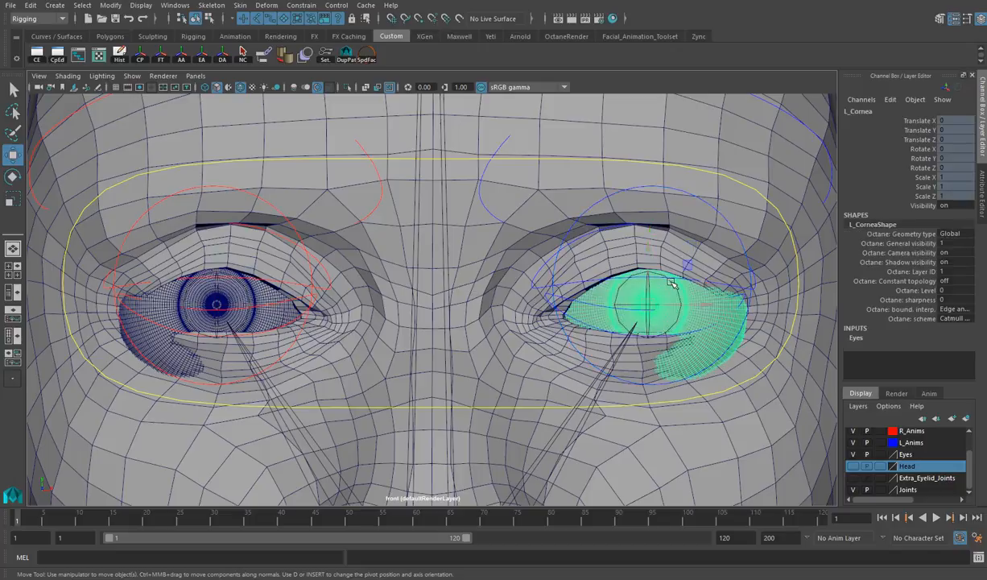
left_click(705, 306)
left_click_drag(706, 306, 690, 308)
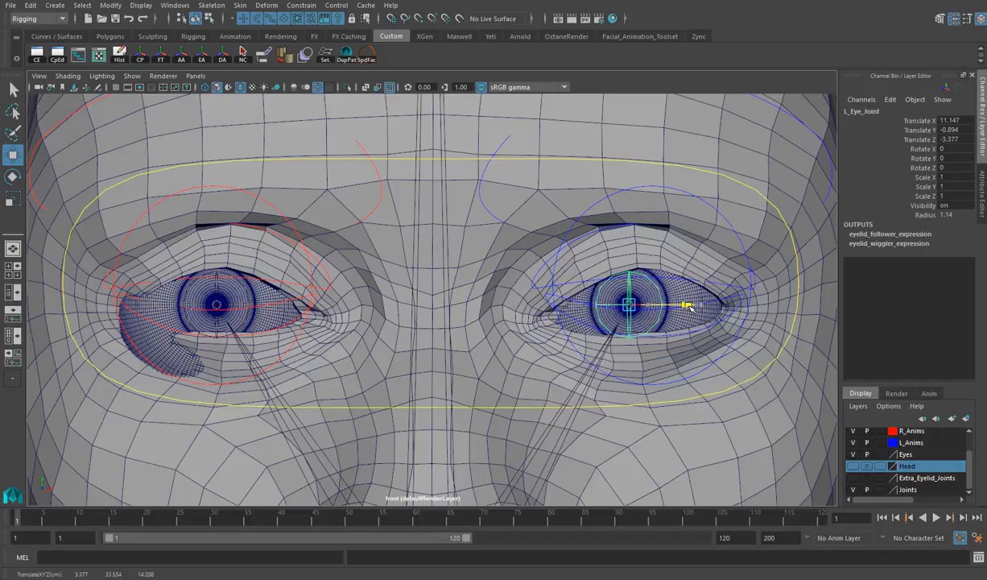
left_click_drag(461, 314, 451, 331, "alt")
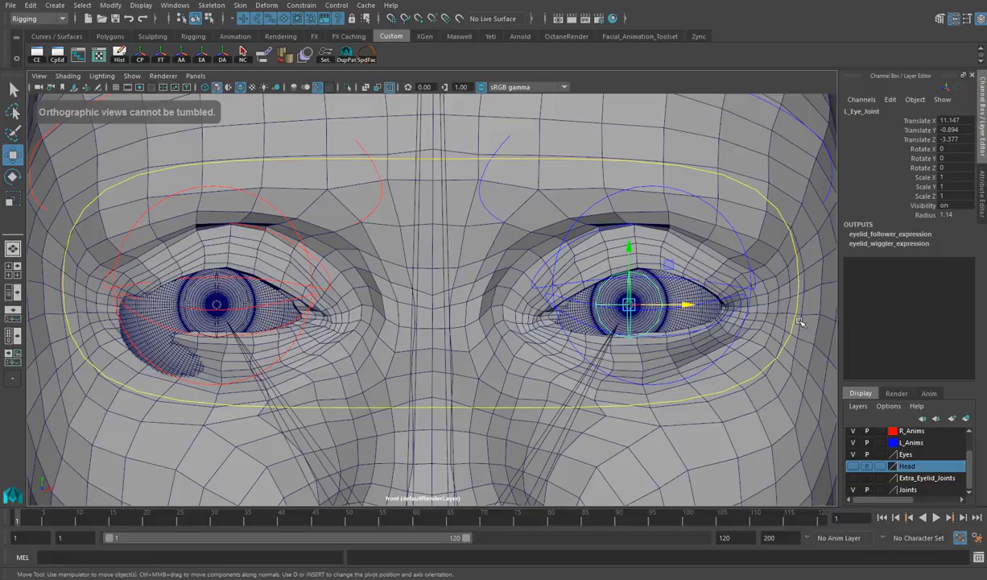
left_click_drag(687, 304, 690, 306)
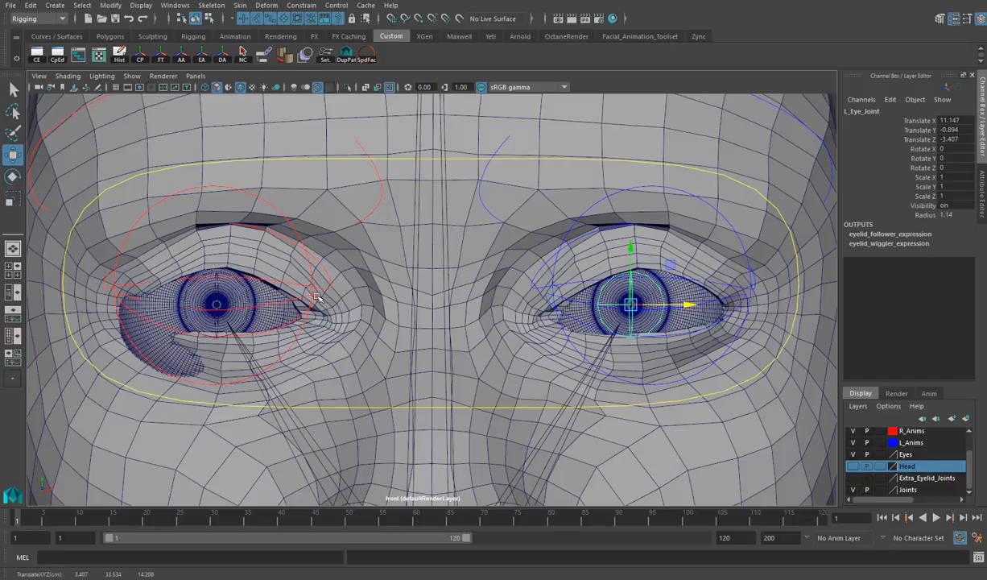
- Select R_Eye_Joint and move it inward in the front view to match the other eye, to about Translate Z 3.34, then deselect it
left_click(217, 291)
left_click_drag(275, 302, 295, 305)
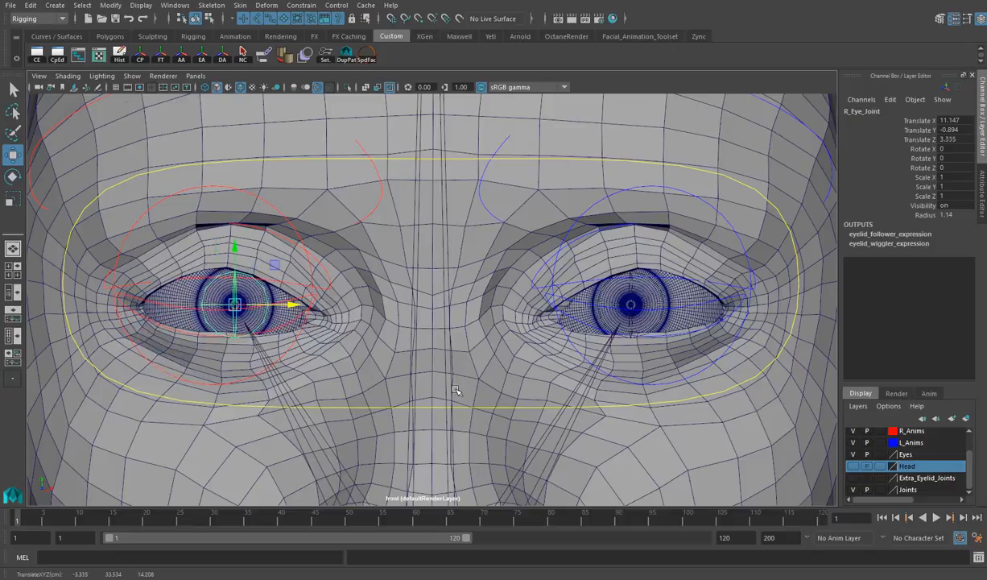
scroll(466, 394, "up", 5)
right_click_drag(670, 345, 674, 345, "alt")
middle_click_drag(609, 326, 710, 320, "alt")
right_click_drag(709, 320, 693, 310, "alt")
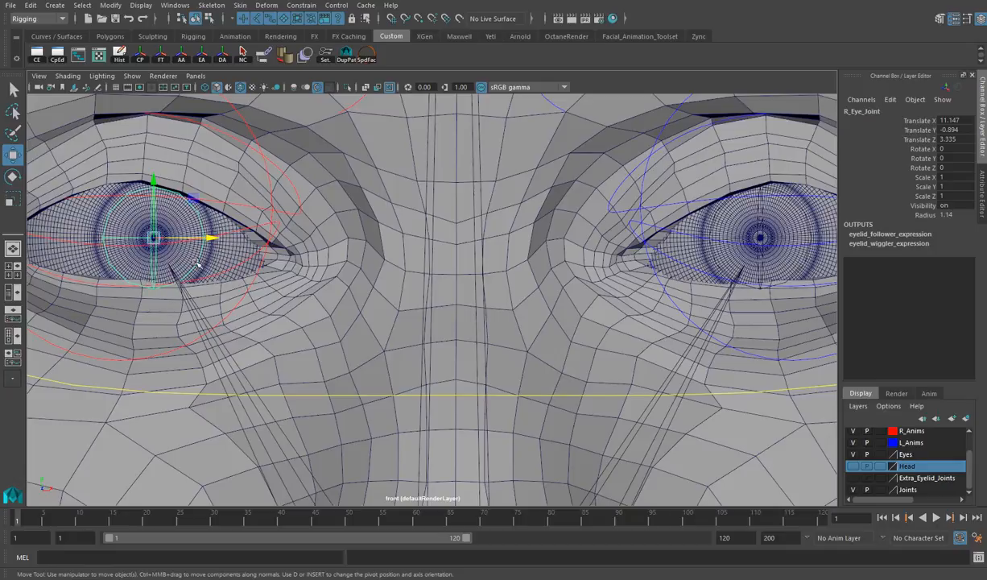
mouse_move(208, 238)
left_mouse_down()
mouse_move(221, 238)
mouse_move(207, 241)
left_mouse_up()
middle_click_drag(245, 263, 279, 272, "alt")
right_click_drag(279, 272, 161, 263, "alt")
right_click_drag(385, 282, 356, 281, "alt")
left_click(798, 162)
right_click_drag(619, 248, 524, 247, "alt")
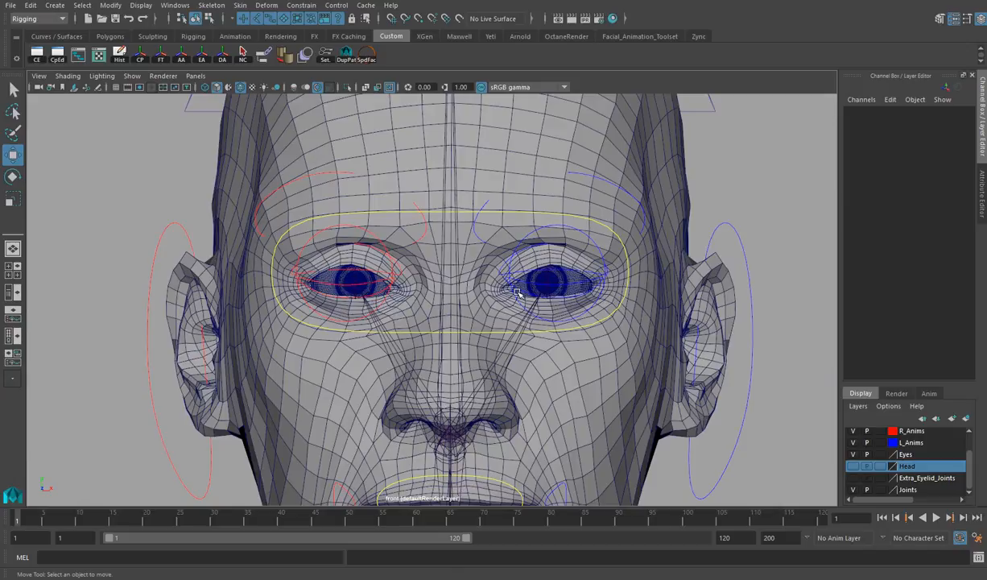
- Pull L_Eye_Joint straight out in front of the face in the perspective view, to about Translate X 25.61 and Y -11.6
key("space")
left_click_drag(680, 210, 472, 255, "alt")
key("space")
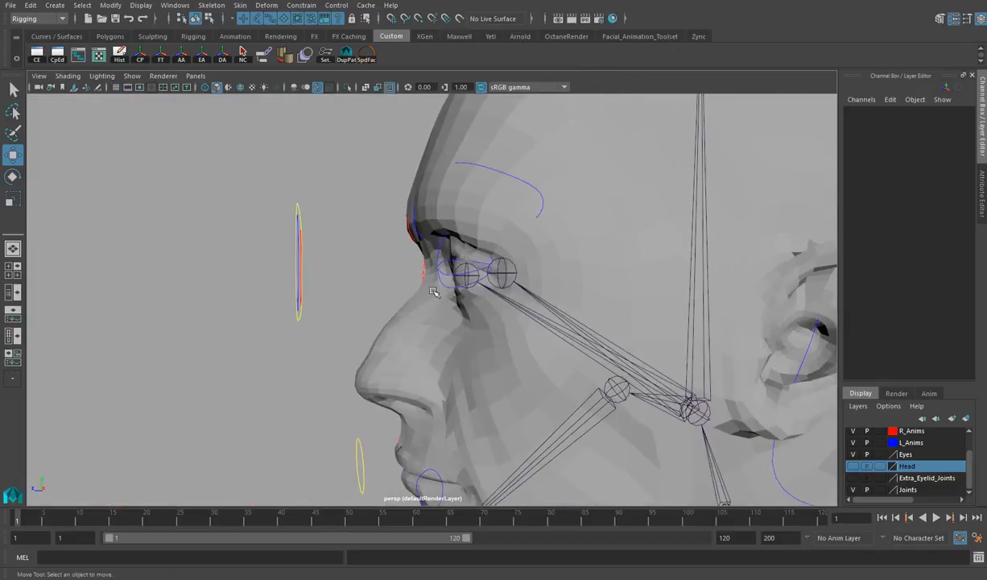
left_click(506, 277)
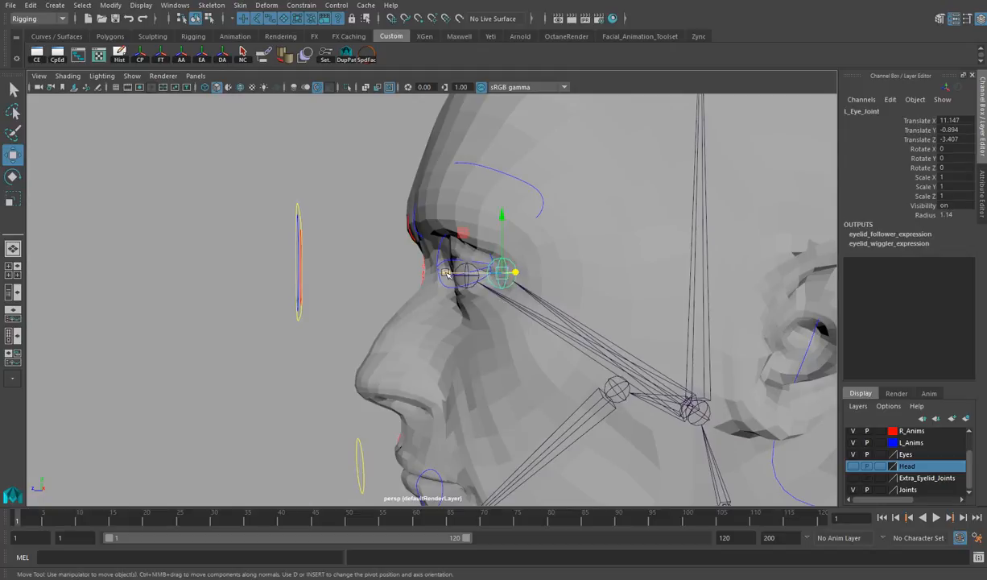
left_click_drag(451, 273, 4, 276)
middle_click_drag(483, 274, 957, 266, "alt")
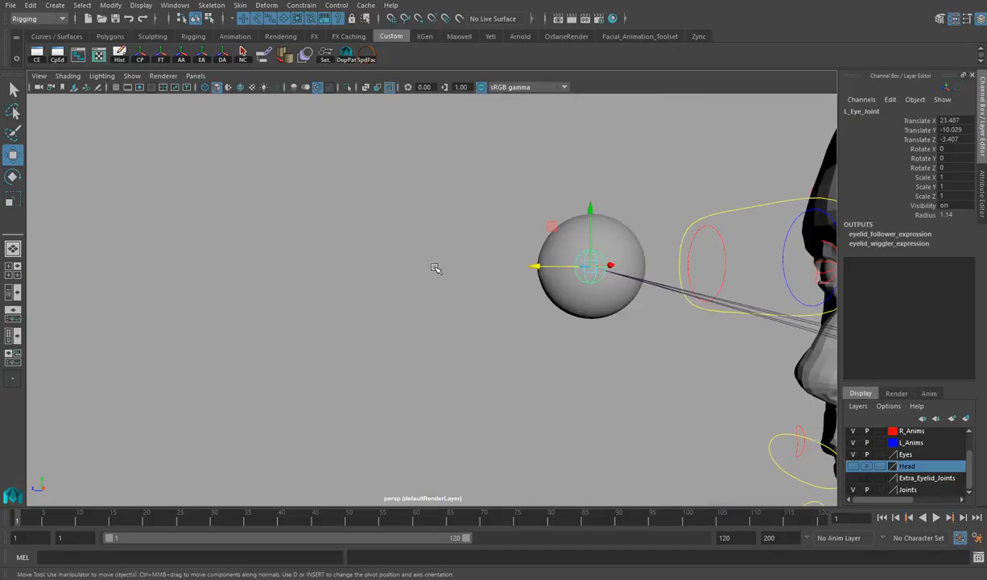
left_click_drag(544, 267, 464, 266)
left_click_drag(425, 266, 412, 280, "alt")
middle_click_drag(500, 305, 403, 286, "alt")
- Open the Outliner, expand GEO and L_Eye_Divergence_GRP, and select the L_Cornea and L_Eyeball meshes in turn
left_click(465, 319)
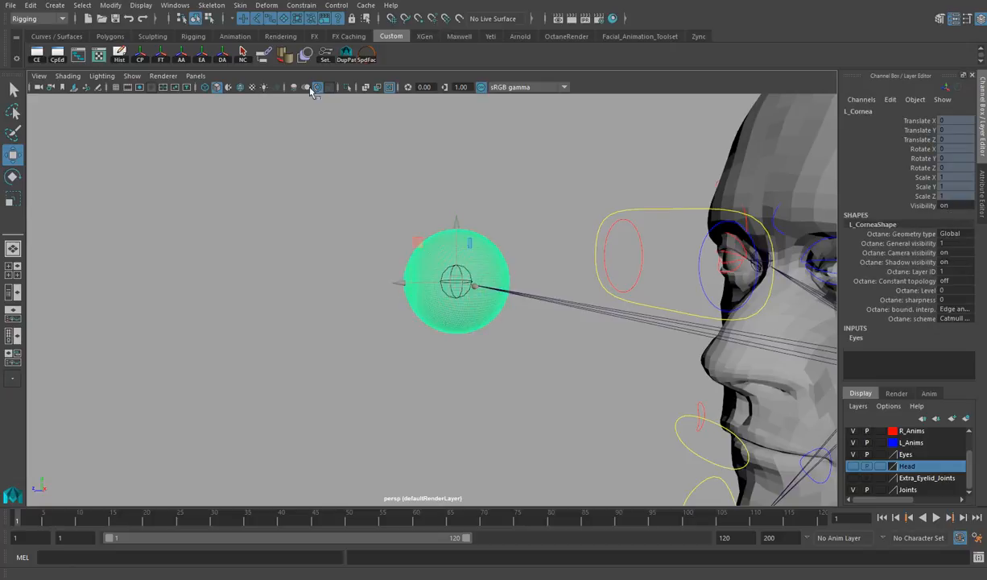
left_click(175, 5)
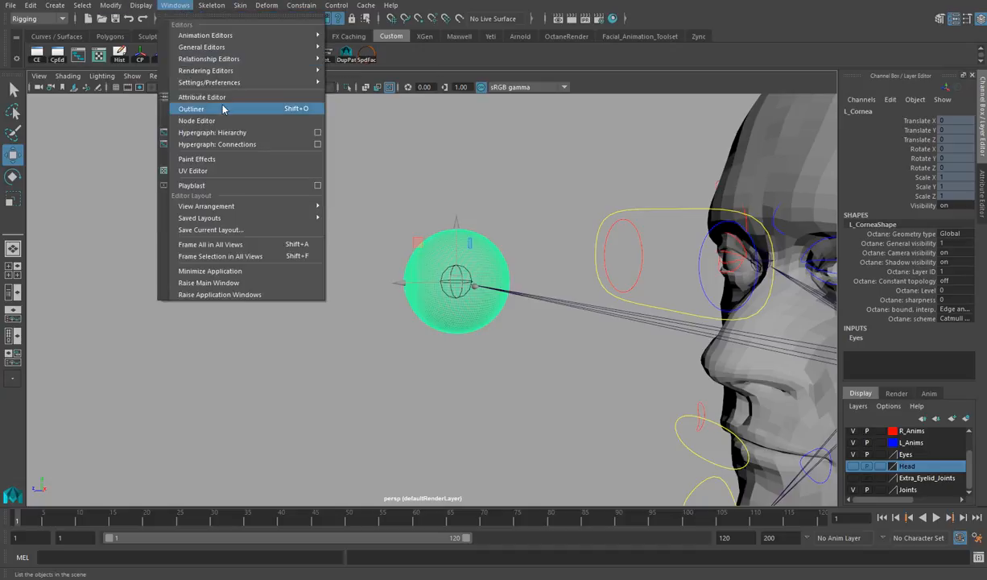
left_click(192, 108)
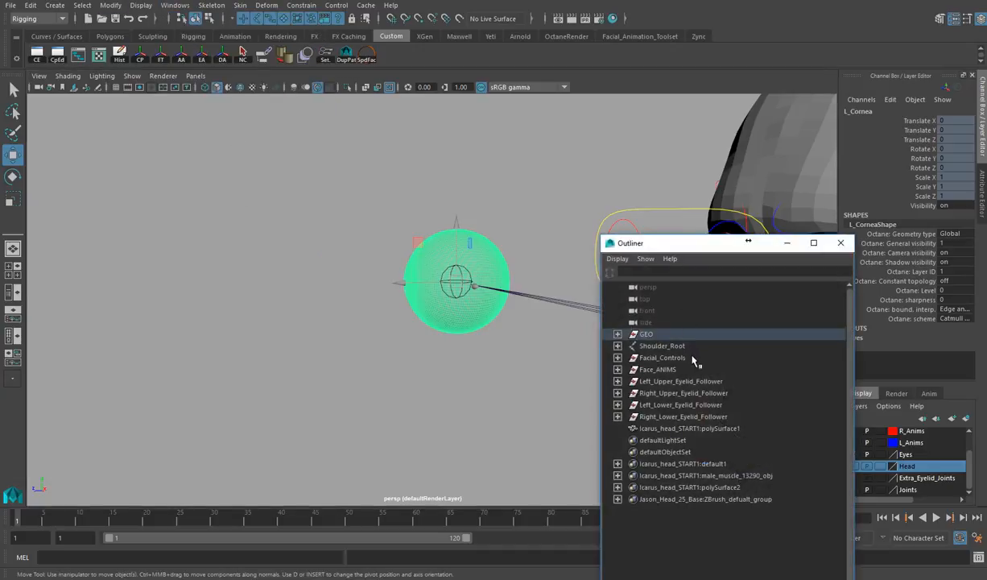
key("f")
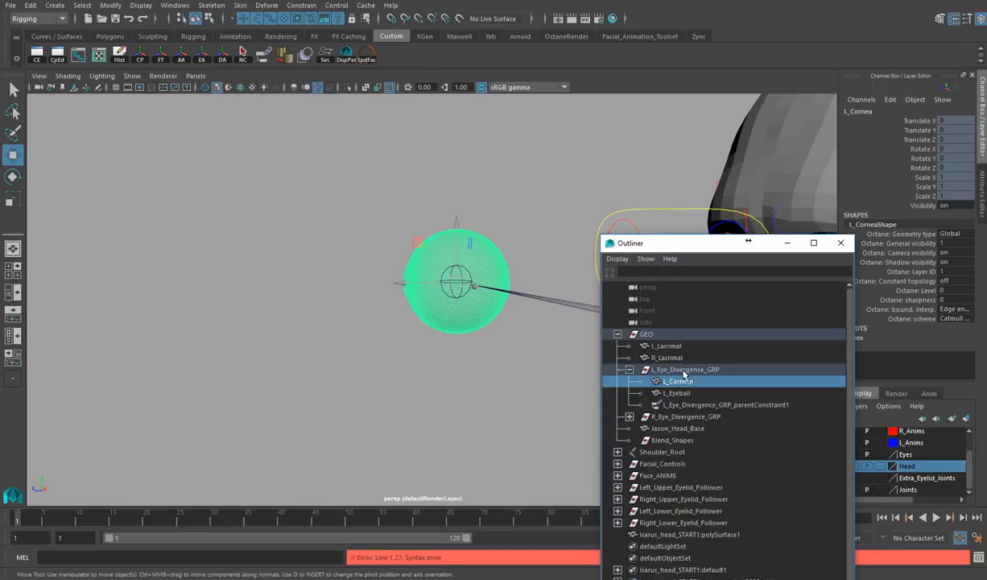
left_click(683, 370)
left_click(675, 382)
left_click(685, 393)
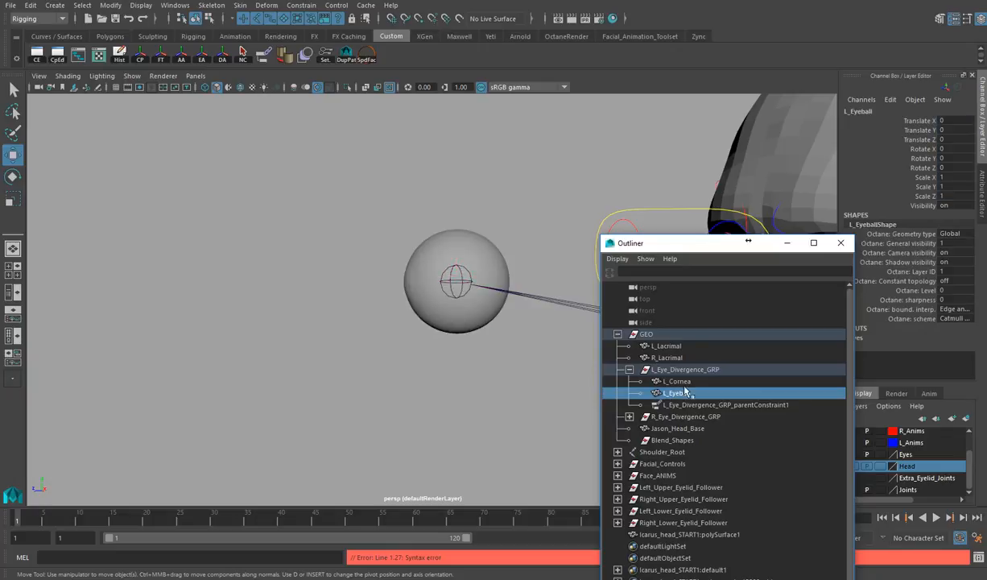
left_click_drag(664, 242, 709, 119)
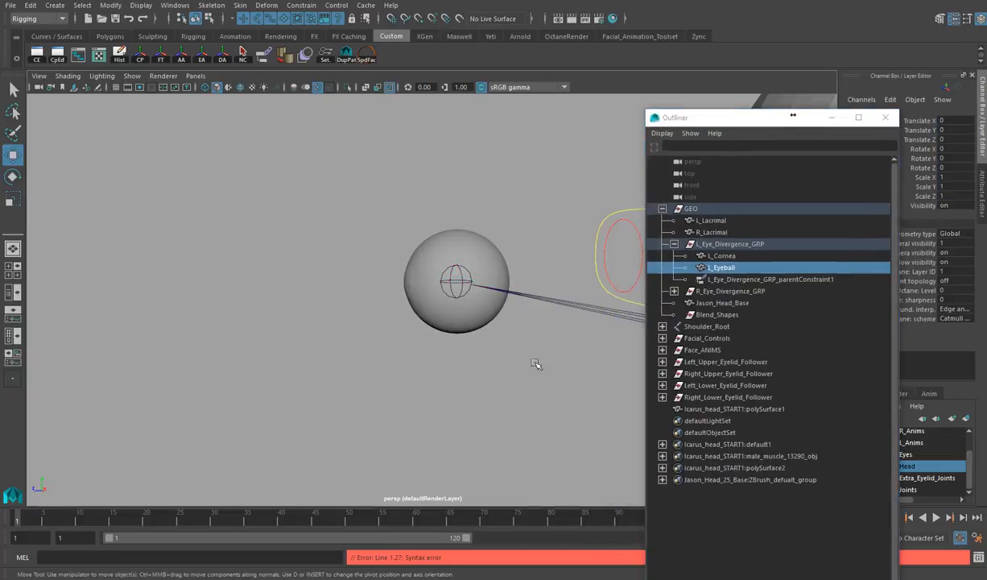
- Select R_Lacrimal and L_Lacrimal in turn, and examine the L_Lacrimal mesh up close at the inner eye corner
middle_click_drag(549, 379, 423, 351, "alt")
right_click_drag(422, 350, 451, 338, "alt")
left_click_drag(434, 330, 334, 323, "alt")
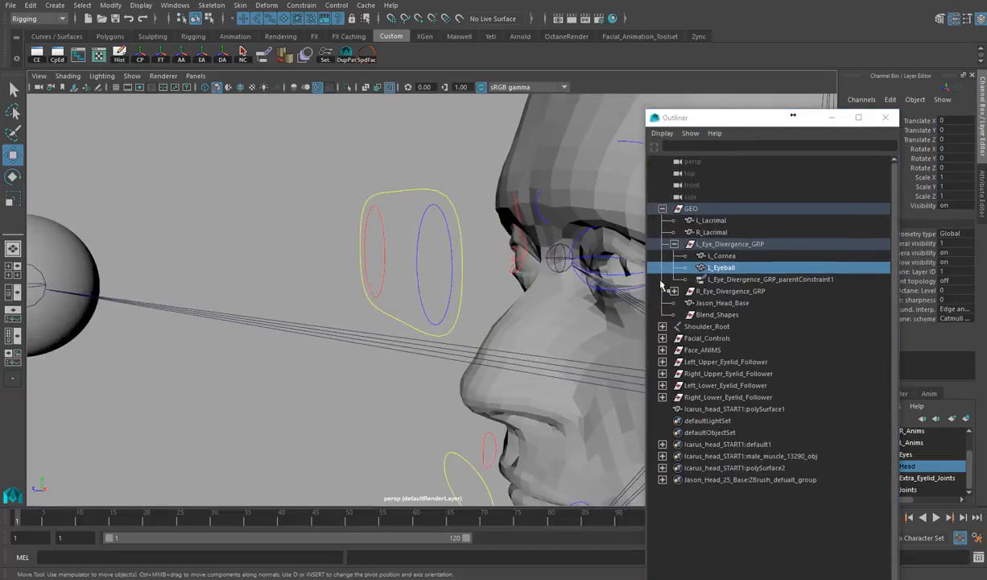
left_click(680, 232)
left_click_drag(432, 293, 508, 293, "alt")
middle_click_drag(508, 293, 354, 295, "alt")
right_click_drag(355, 294, 581, 278, "alt")
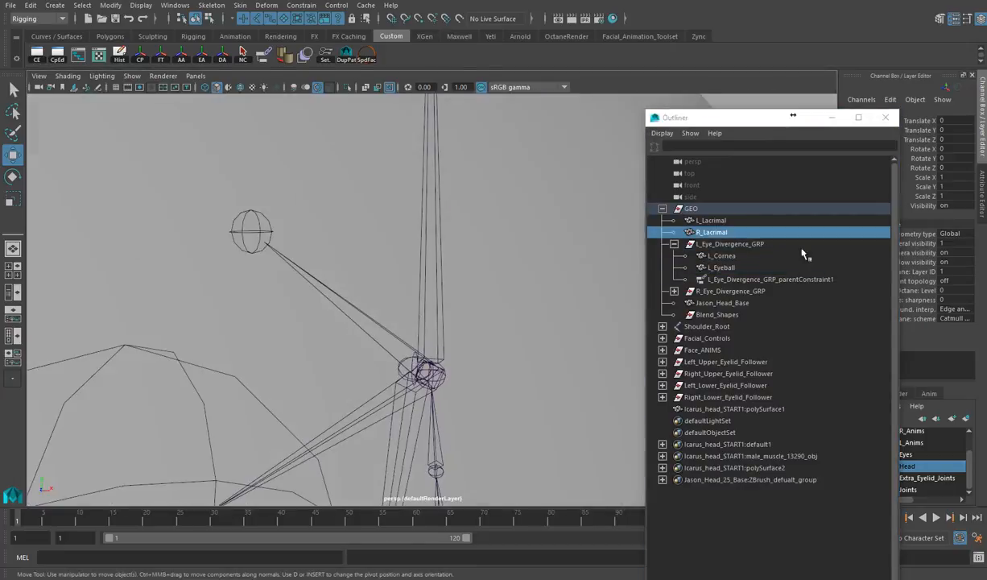
left_click(712, 220)
key("f")
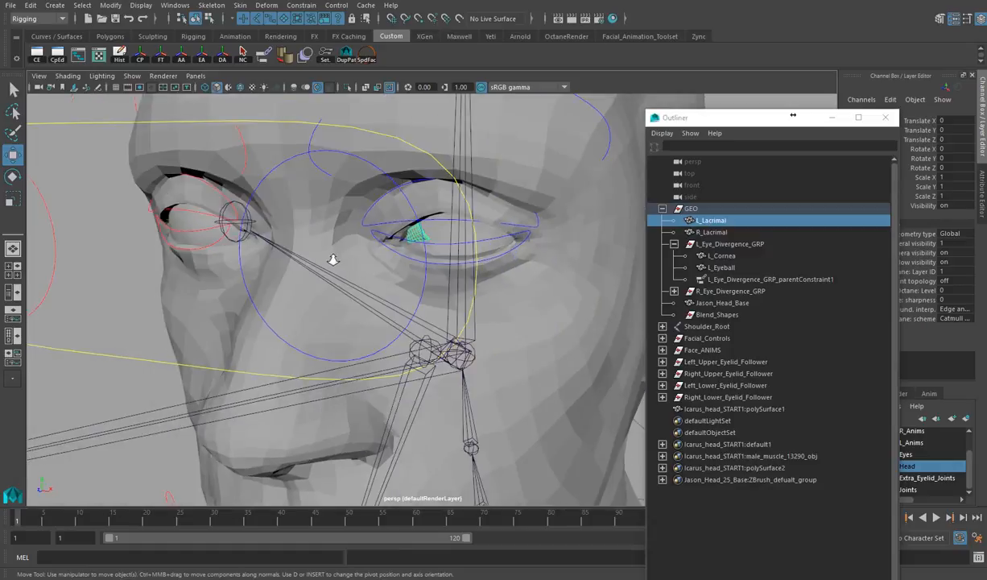
right_click_drag(335, 261, 583, 256, "alt")
left_click_drag(584, 255, 458, 216, "alt")
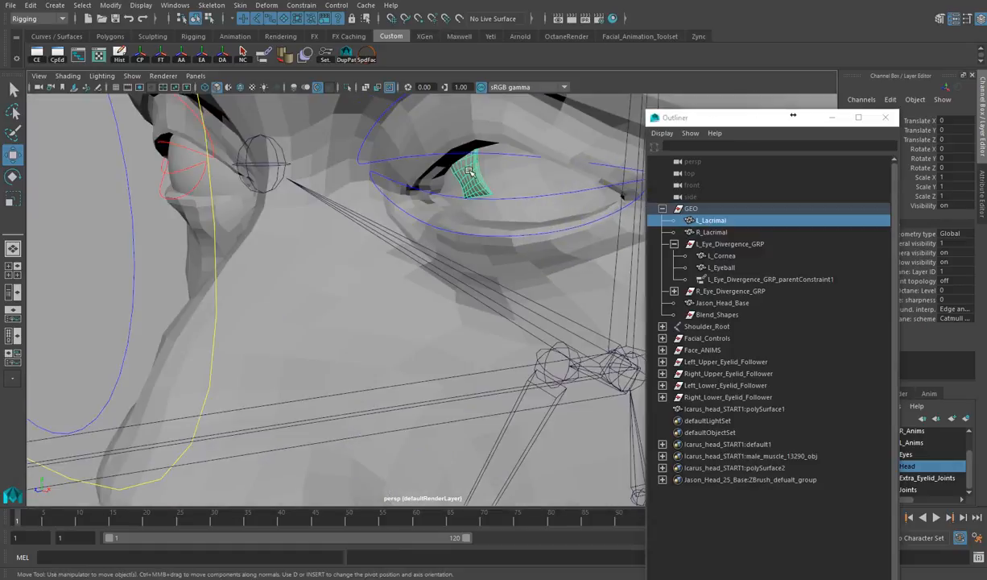
right_click_drag(495, 188, 756, 289, "alt")
- Center the pivot of the L_Lacrimal mesh in wireframe display and return to shaded display
key("4")
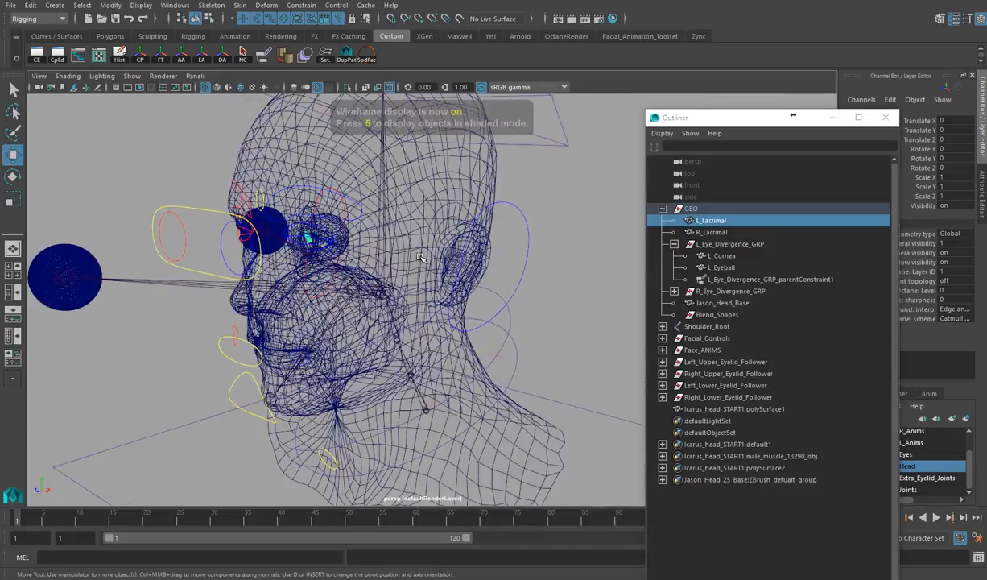
left_click(137, 54)
mouse_move(315, 251)
right_mouse_down("alt")
mouse_move(440, 258)
mouse_move(481, 248)
right_mouse_up("alt")
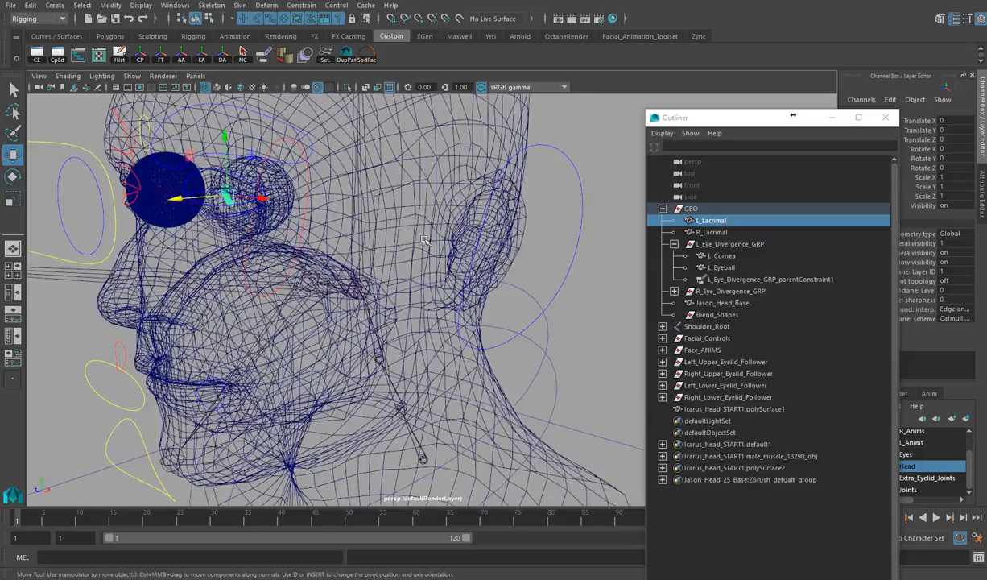
key("5")
right_click_drag(322, 236, 415, 218, "alt")
middle_click_drag(402, 207, 538, 213, "alt")
mouse_move(313, 168)
left_mouse_down()
mouse_move(276, 175)
mouse_move(306, 181)
mouse_move(348, 169)
left_mouse_up()
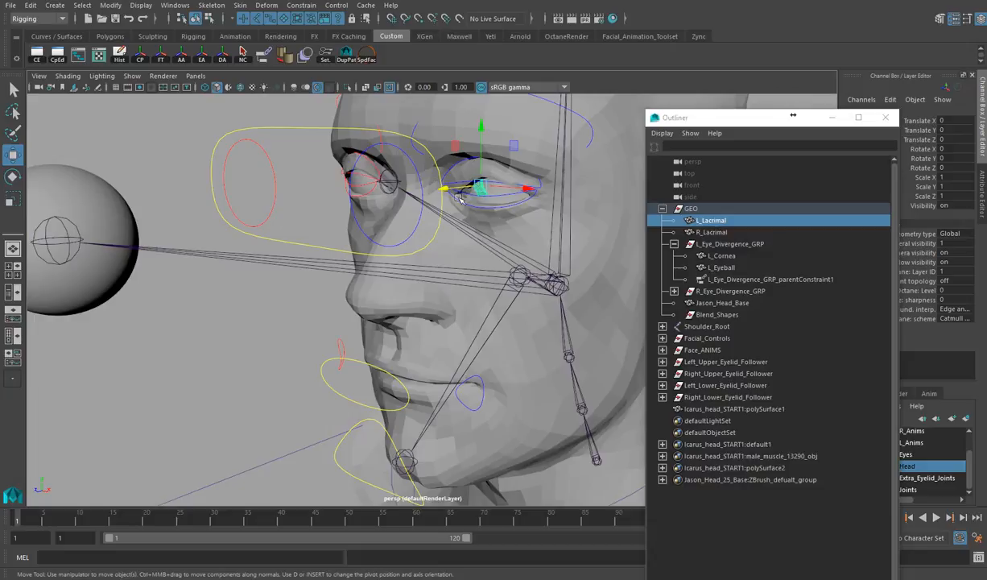
middle_click_drag(233, 217, 314, 199, "alt")
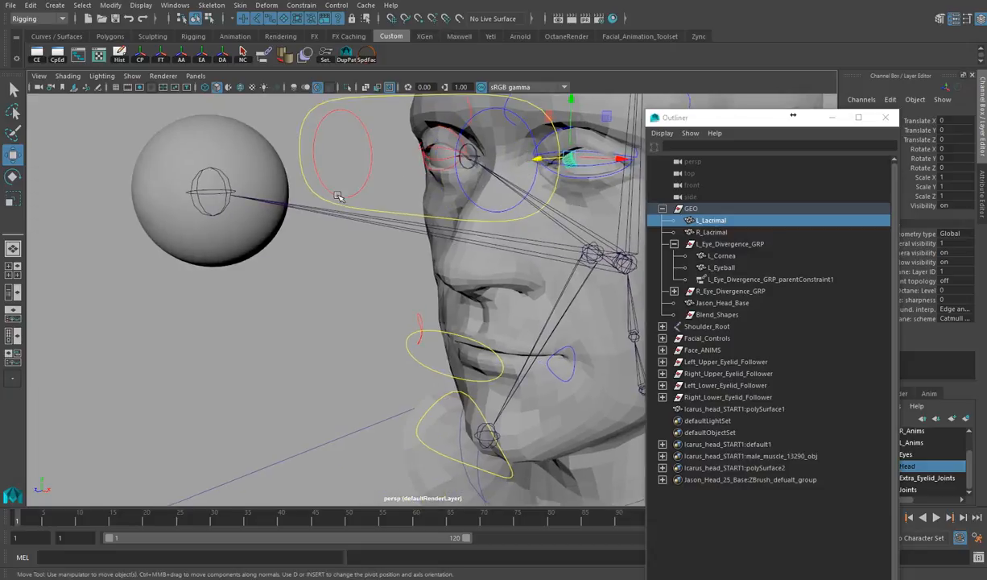
- Select L_Cornea and L_Eyeball alternately in the Outliner to compare the two meshes of the pulled-out eye
left_click(722, 256)
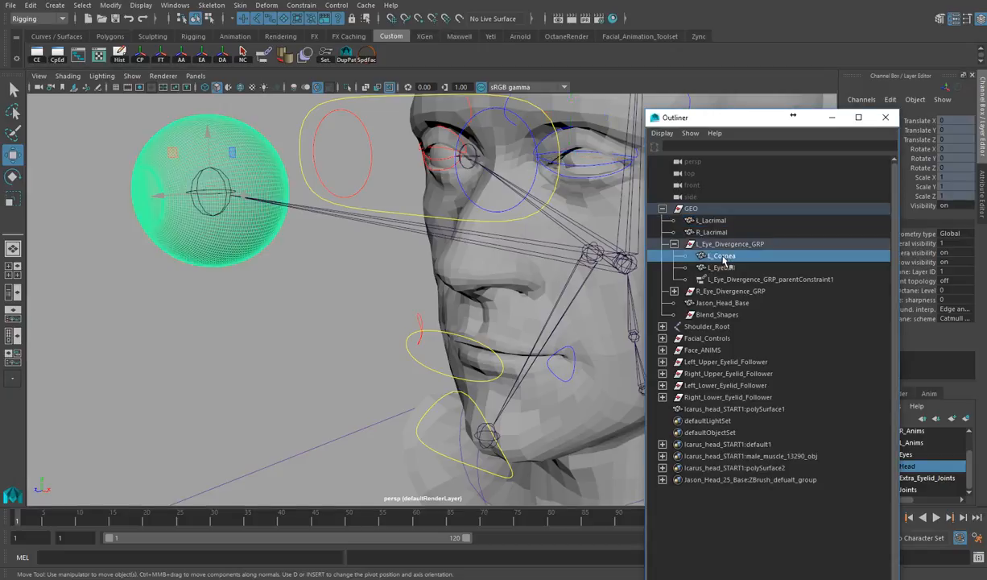
left_click(720, 267)
left_click(716, 257)
left_click(716, 267)
left_click(716, 257)
left_click(717, 267)
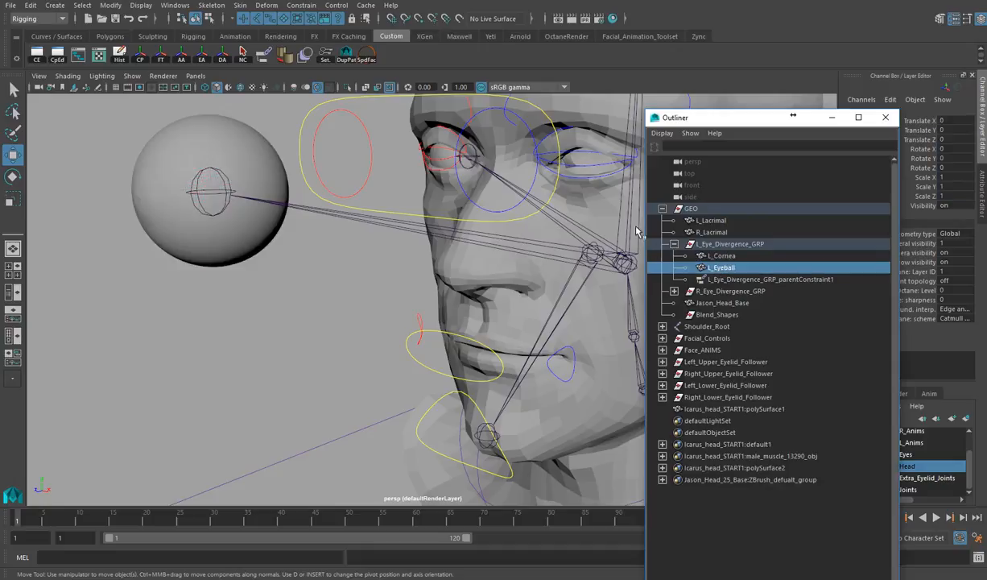
left_click(722, 256)
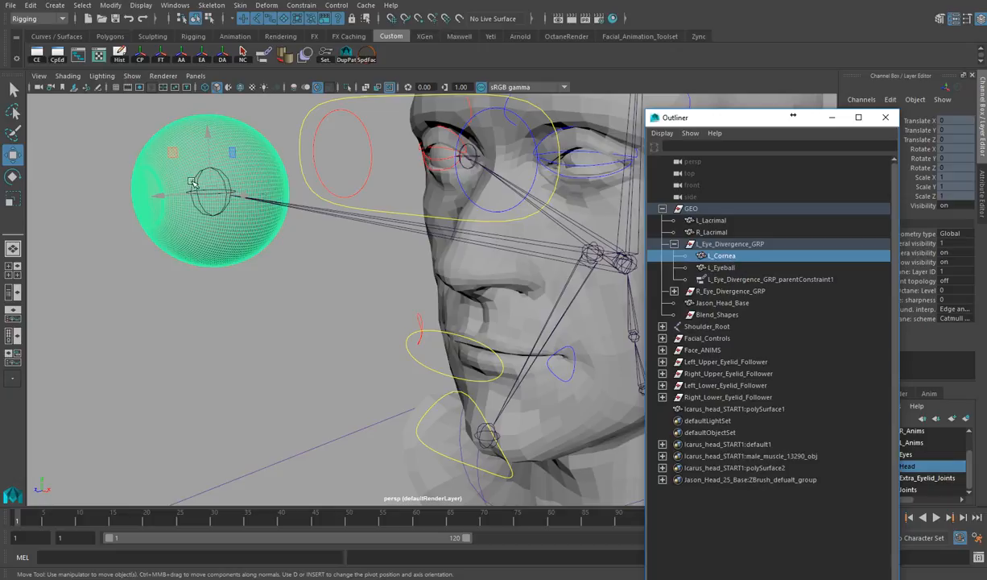
- Test-move L_Eye_Joint freely in front of the face and undo that move
left_click(233, 190)
left_click_drag(233, 190, 282, 206)
key("ctrl+z")
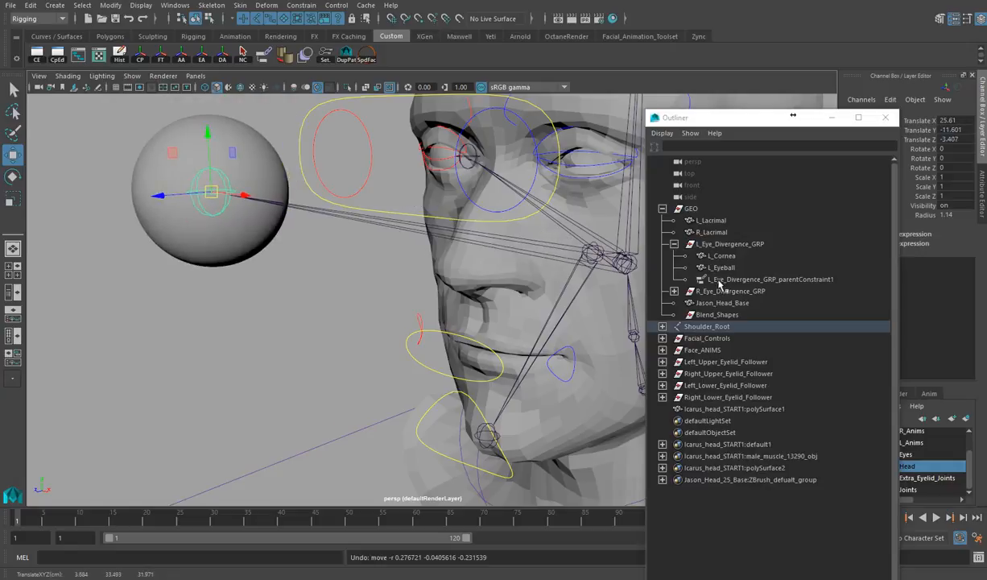
- Delete L_Eye_Divergence_GRP_parentConstraint1, and test-move L_Eye_Joint away from the eyeball and undo that move
left_click(777, 279)
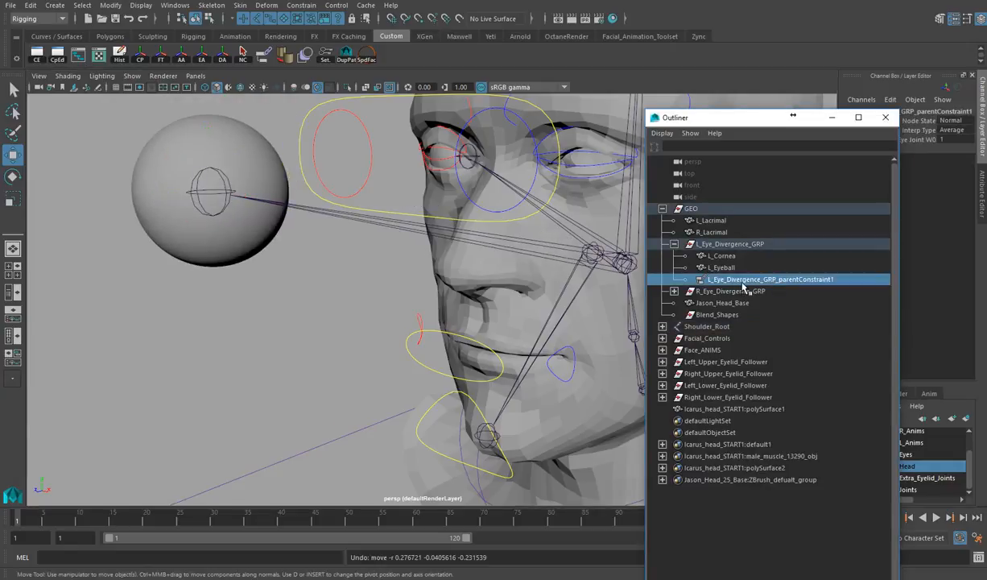
key("Delete")
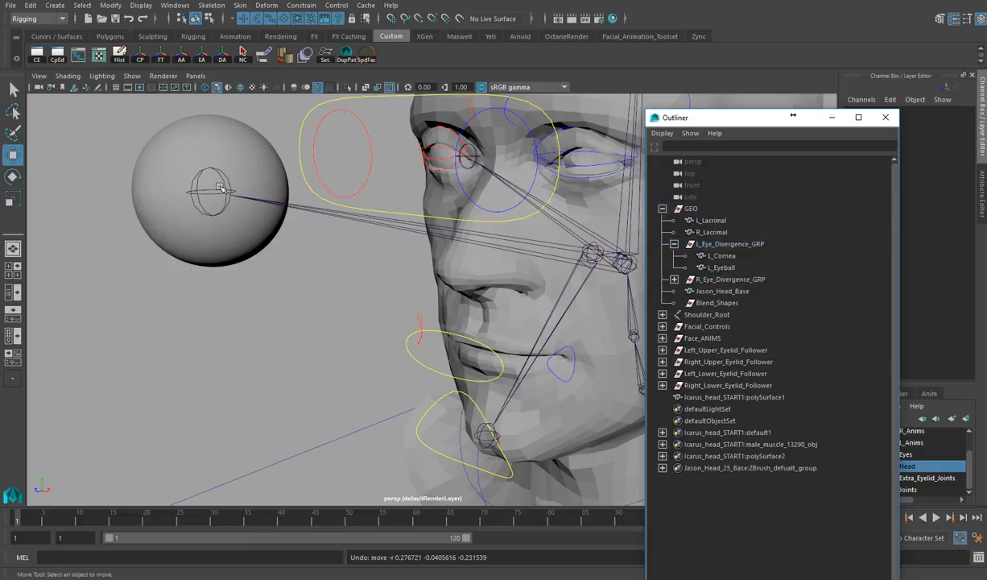
left_click(213, 191)
left_click_drag(215, 191, 348, 213)
key("ctrl+z")
- Select L_Cornea, L_Eyeball and their parent L_Eye_Divergence_GRP in turn to compare what each one covers
left_click_drag(293, 280, 338, 225, "alt")
left_click(345, 233)
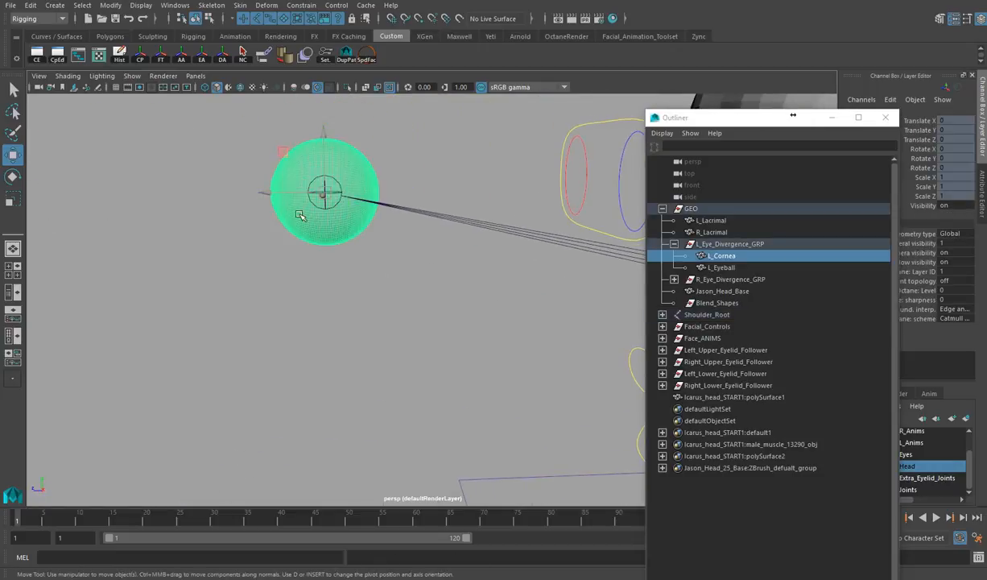
left_click(710, 244)
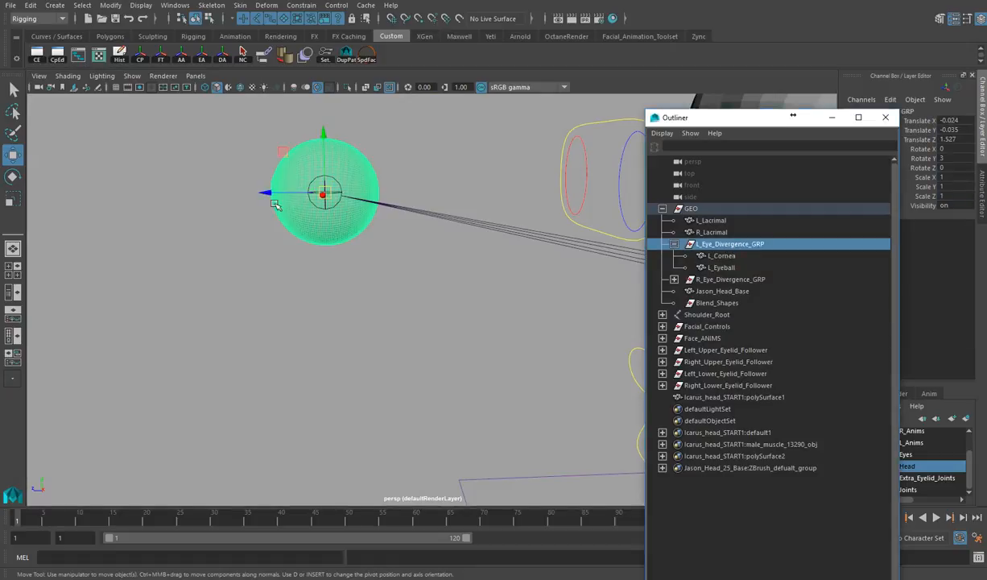
key("Down")
key("Right")
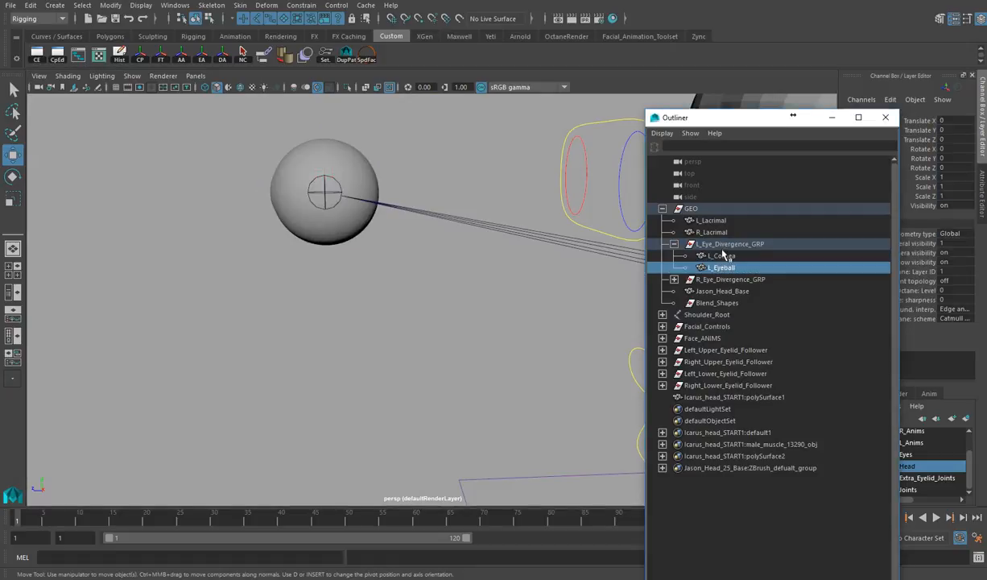
key("Up")
key("Down")
key("Right")
key("Up")
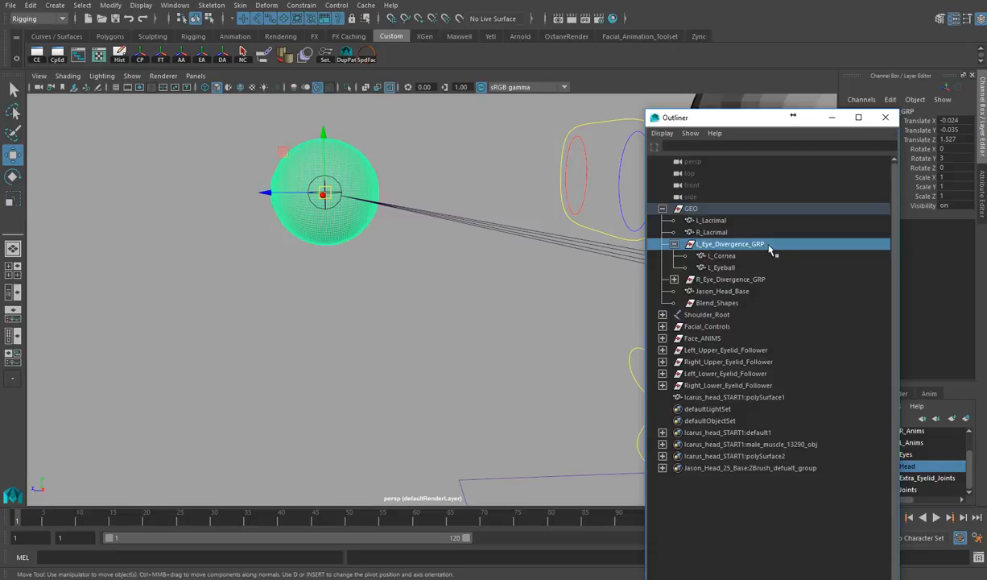
- Move L_Eye_Divergence_GRP forward along its Z axis, off L_Eye_Joint, to a Translate Z of about 1.983
left_click_drag(282, 204, 113, 202)
middle_click_drag(249, 220, 335, 243, "alt")
left_click_drag(335, 242, 340, 260, "alt")
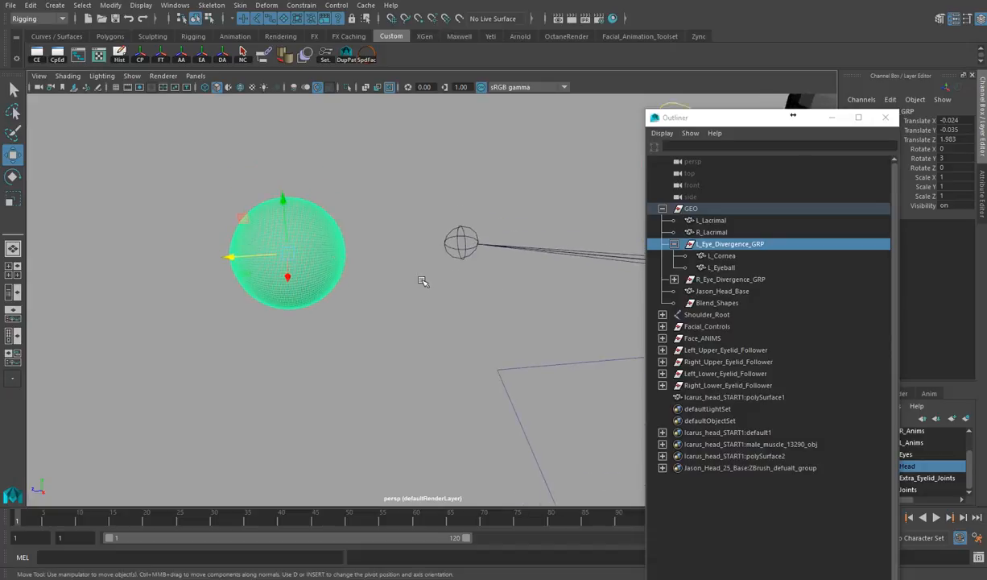
left_click(394, 268)
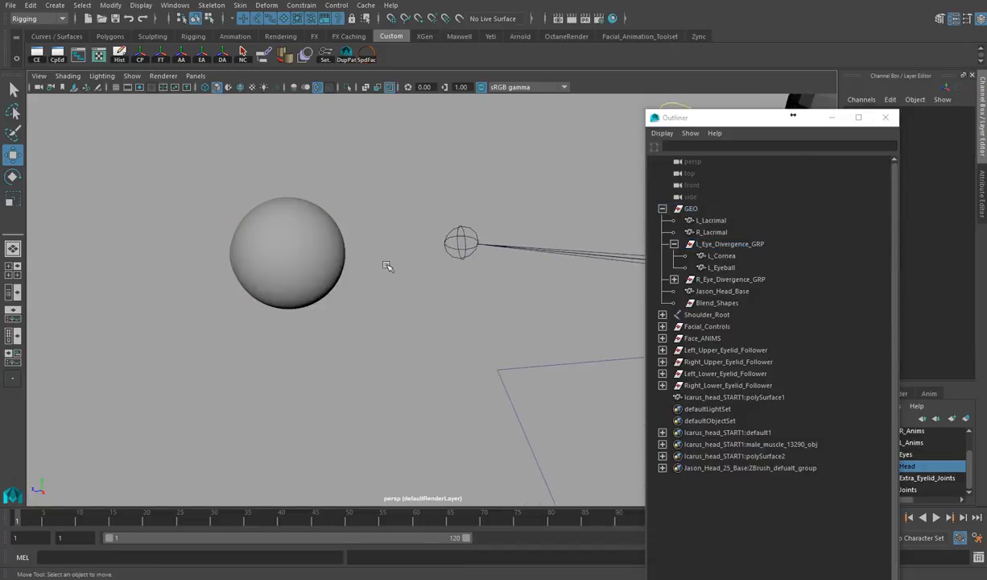
- Select L_Cornea, L_Eye_Divergence_GRP and L_Eye_Joint in turn to compare their pivot positions
left_click(343, 256)
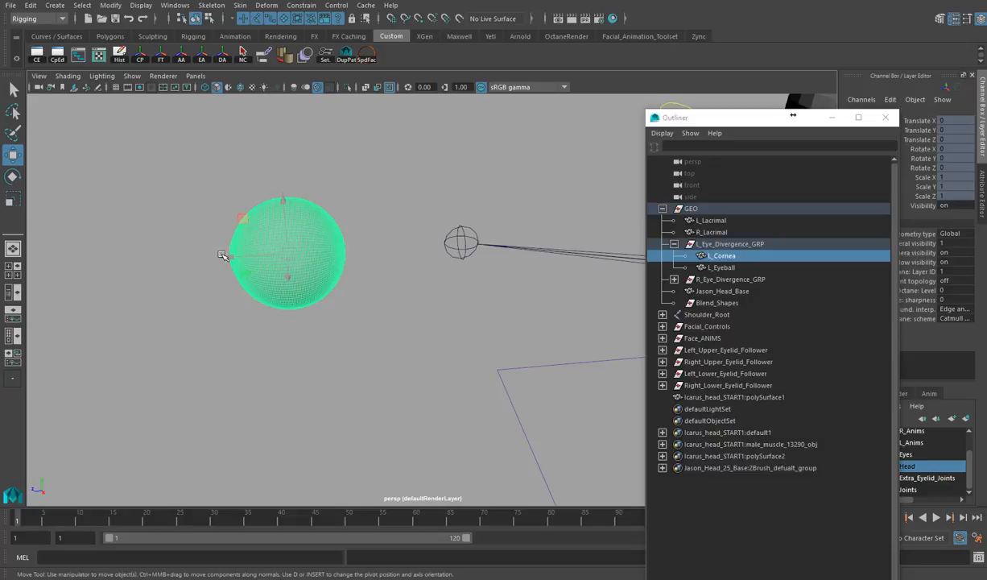
left_click(688, 243)
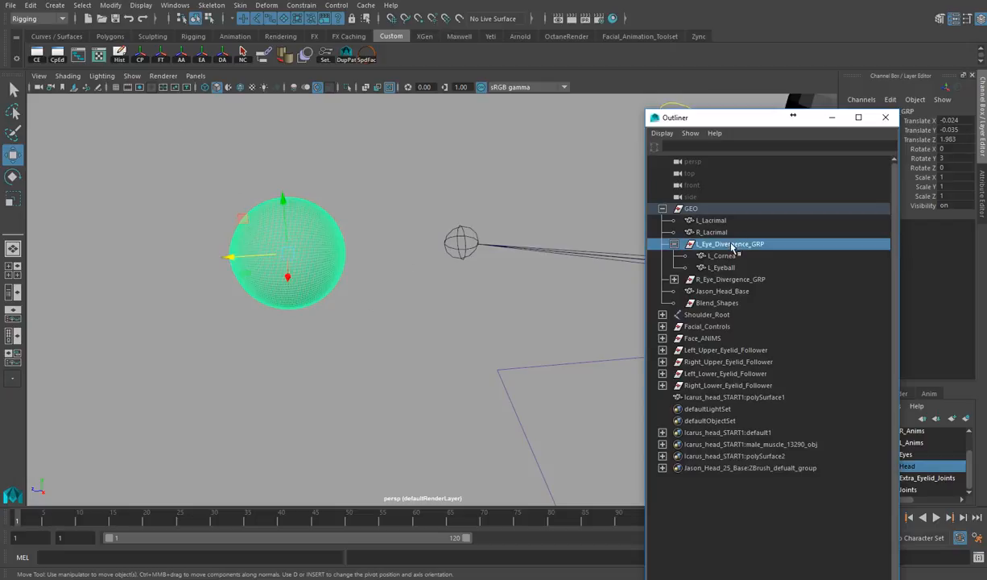
left_click(103, 7)
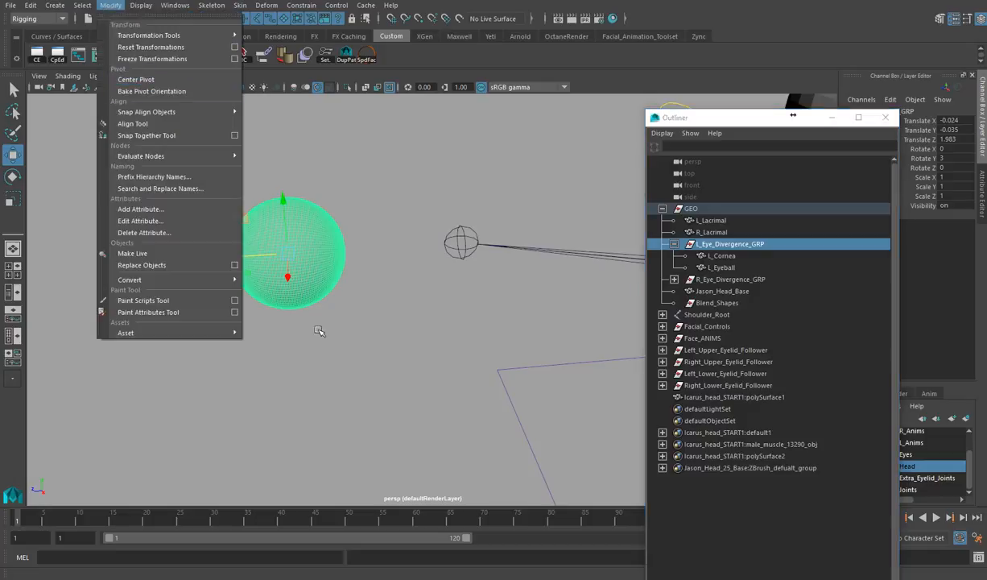
left_click(453, 265)
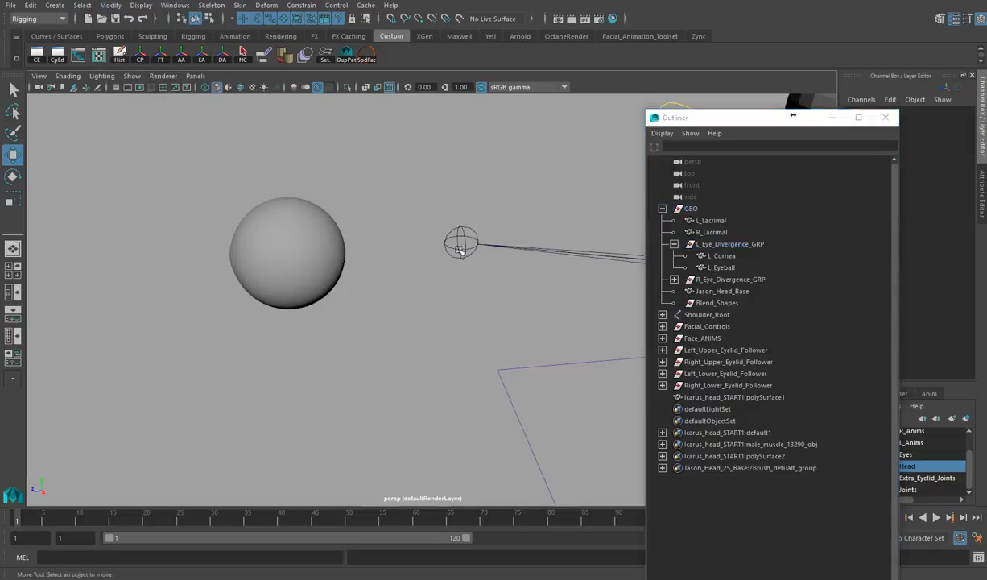
left_click(457, 232)
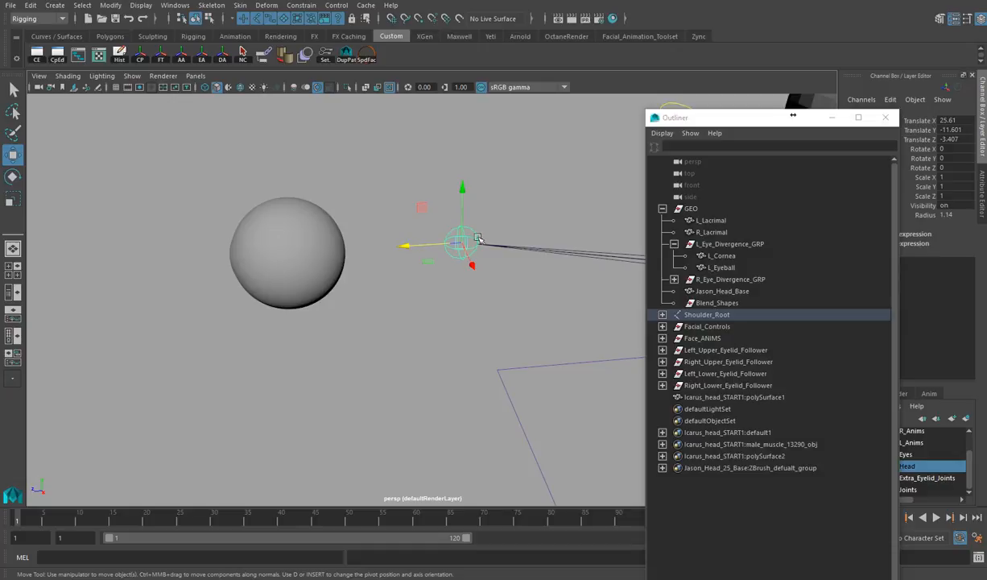
- Snap L_Eye_Divergence_GRP back along its Z axis onto the centre of L_Eye_Joint with point snapping
left_click(742, 244)
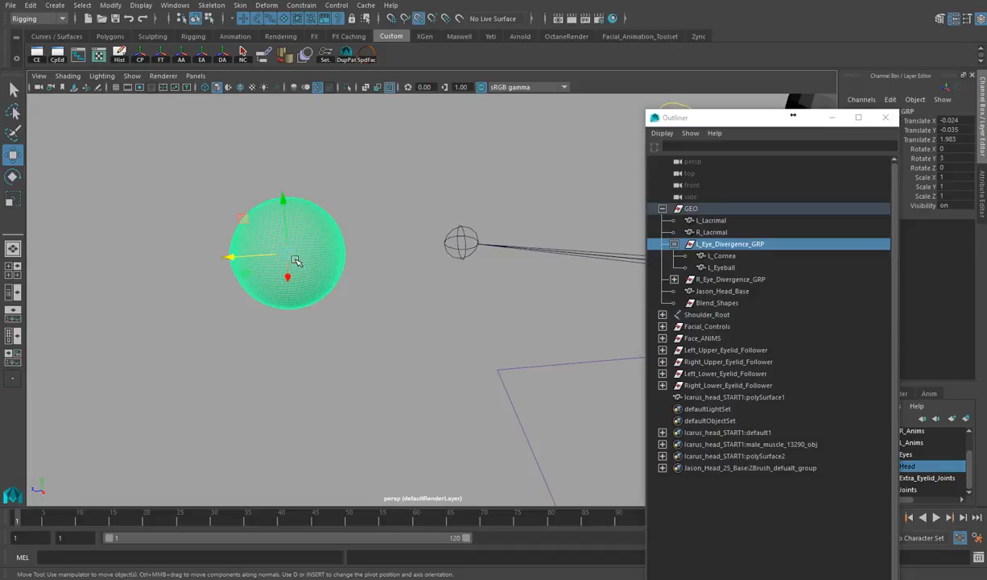
key("4")
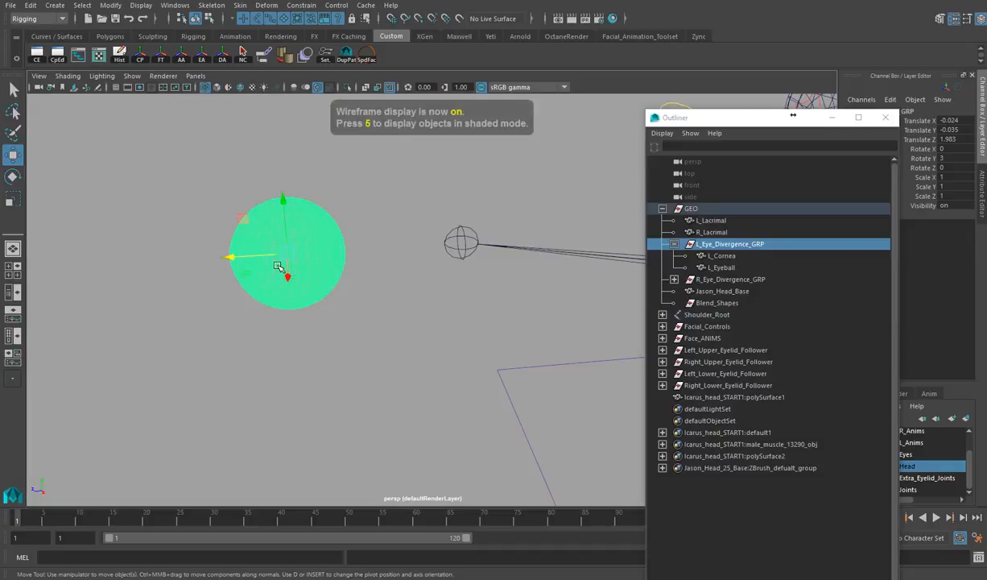
key("5")
right_click_drag(278, 274, 359, 275, "alt")
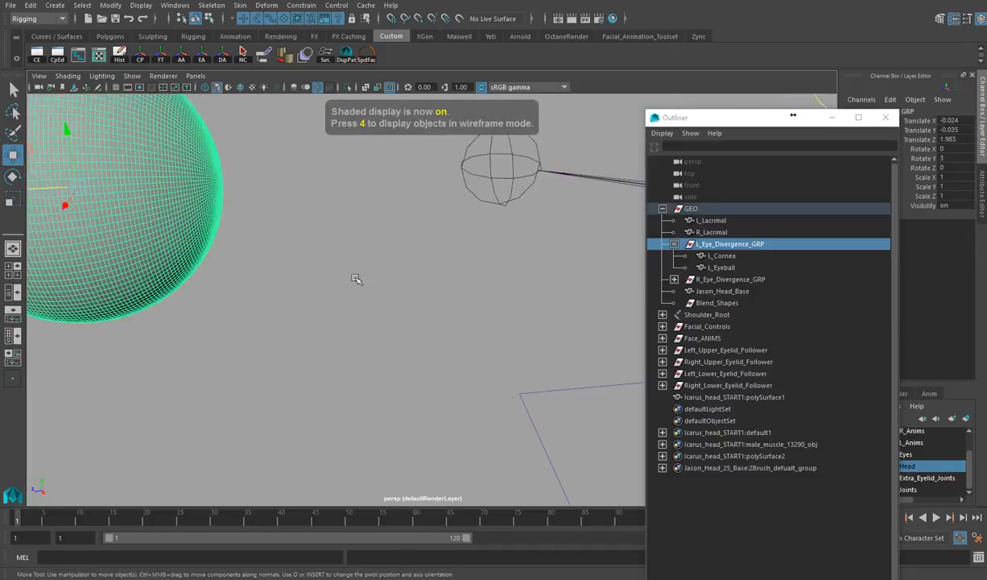
left_click_drag(359, 275, 322, 270, "alt")
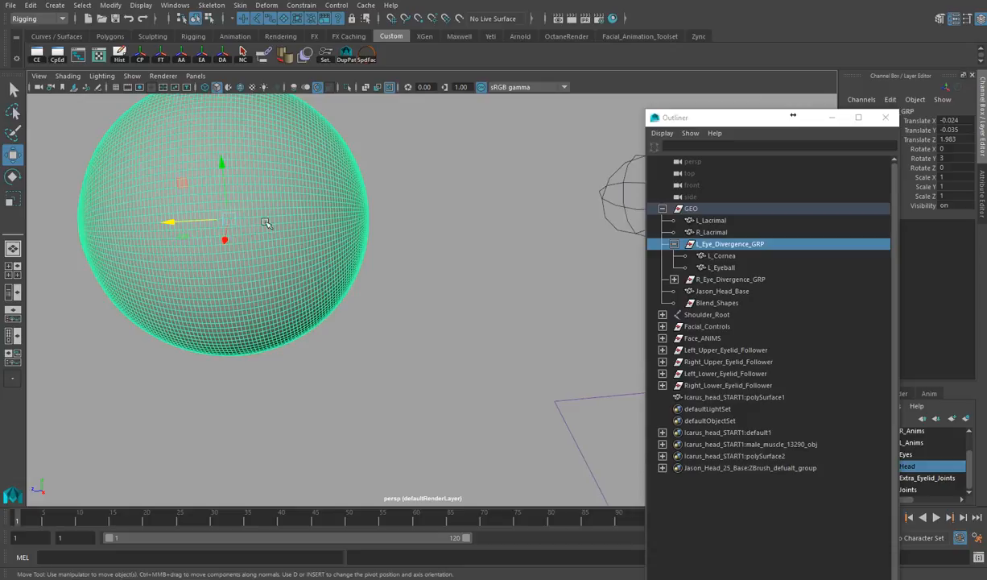
key("v")
scroll(414, 270, "down", 2)
scroll(415, 269, "down", 2)
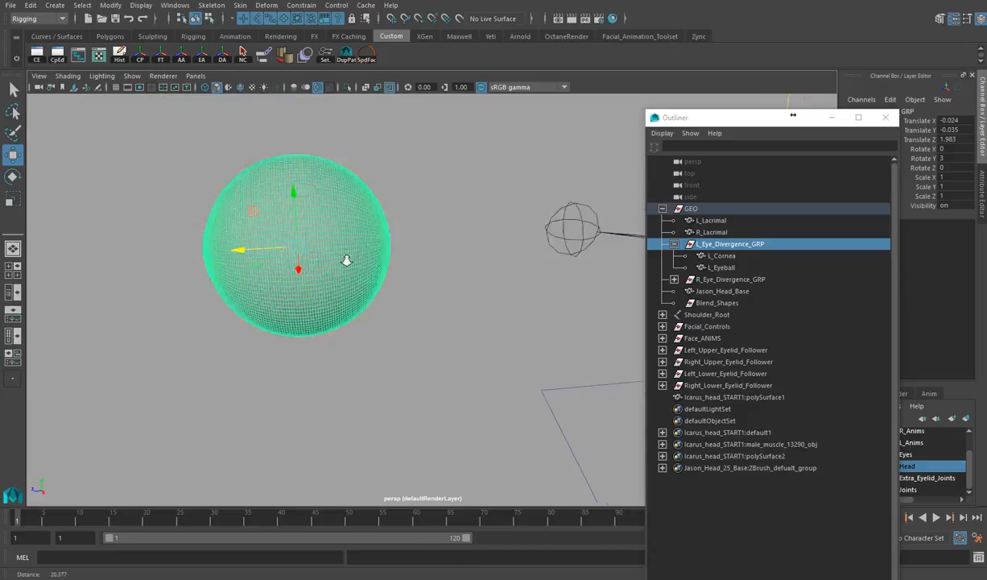
middle_click_drag(414, 269, 280, 245, "alt")
left_click_drag(205, 267, 365, 270)
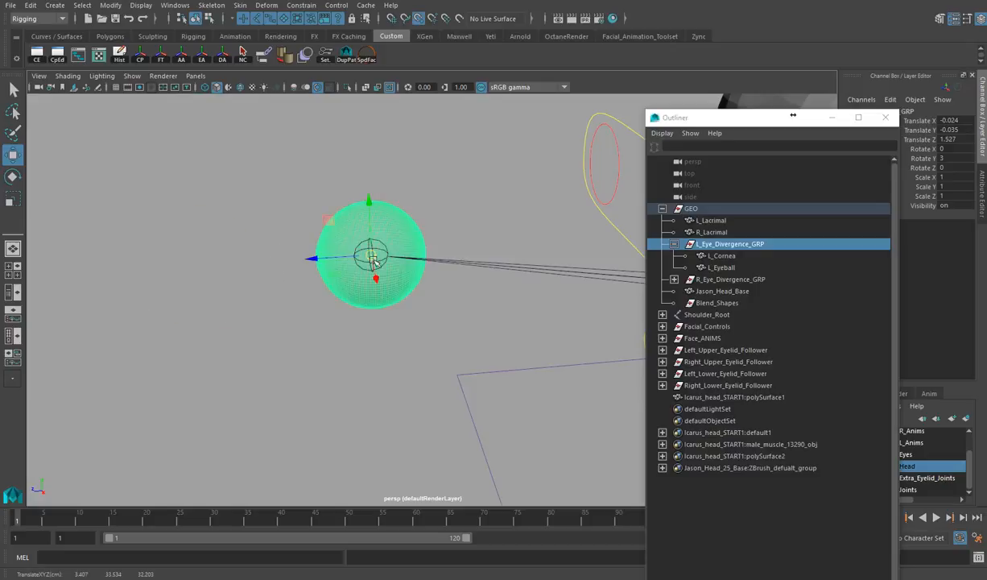
- Examine the head's joint chain from the side and the snapped eyeball around L_Eye_Joint up close
middle_click_drag(456, 273, 341, 255, "alt")
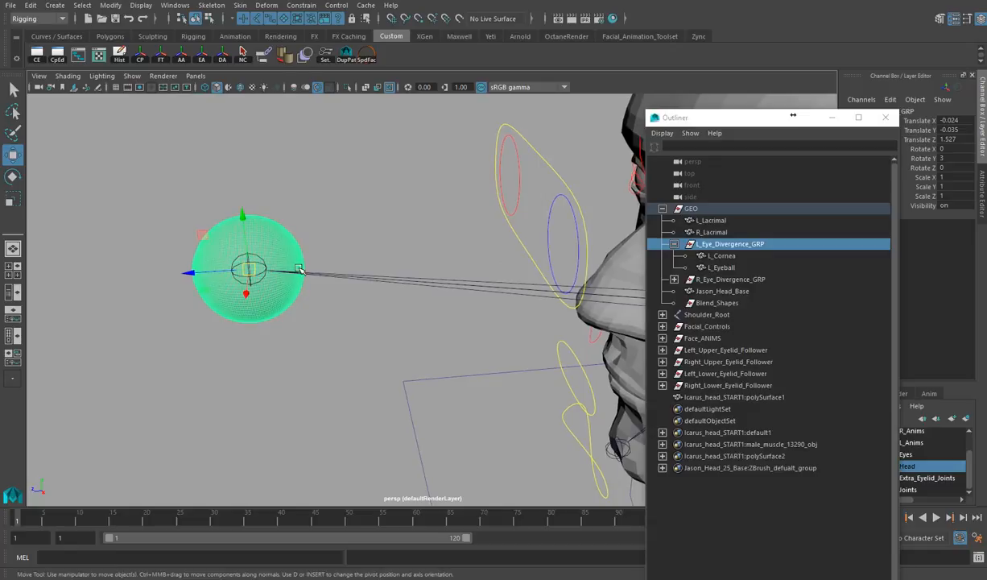
left_click_drag(404, 260, 615, 220, "alt")
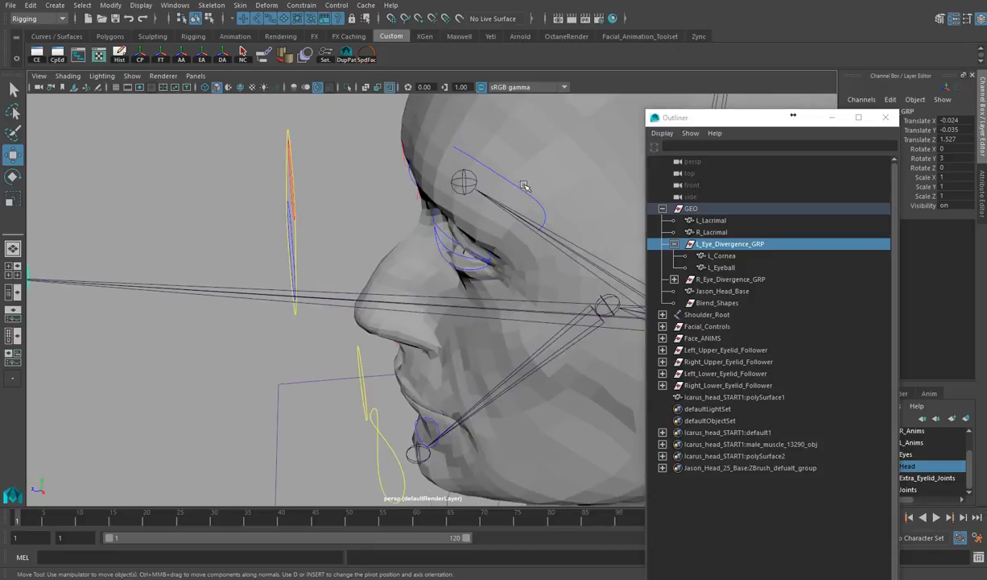
left_click_drag(351, 268, 321, 213, "alt")
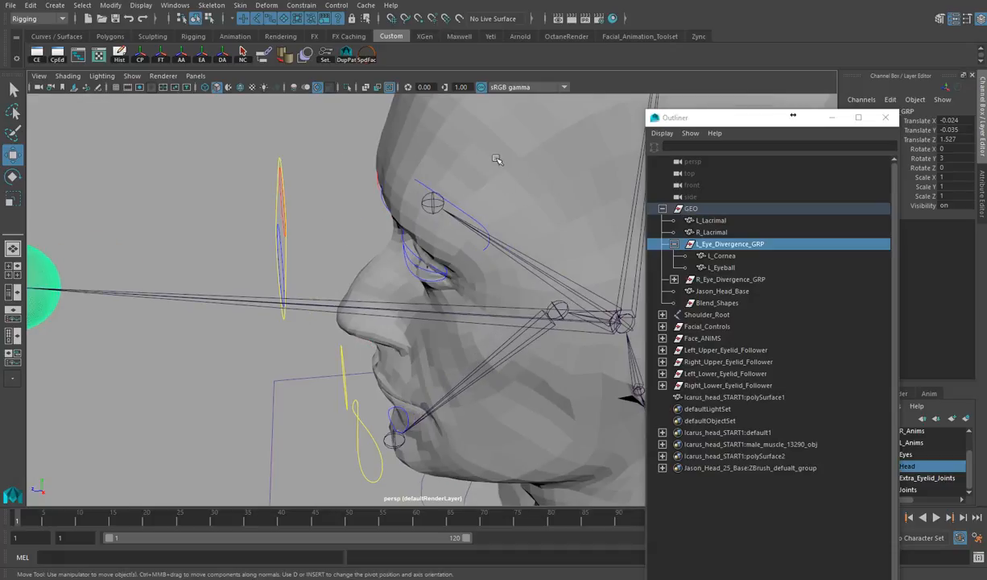
middle_click_drag(122, 258, 271, 231, "alt")
left_click_drag(102, 245, 55, 247, "alt")
right_click_drag(54, 247, 205, 248, "alt")
middle_click_drag(205, 248, 261, 254, "alt")
right_click_drag(89, 247, 242, 248, "alt")
middle_click_drag(242, 248, 323, 264, "alt")
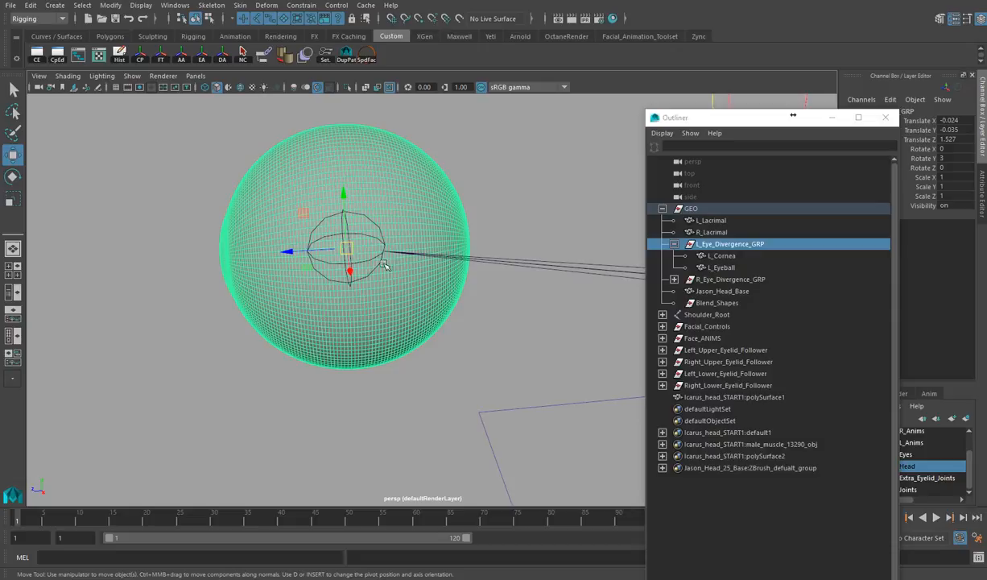
- Pull L_Eye_Divergence_GRP forward off L_Eye_Joint to a Translate Z of about 1.816, and move it back toward the head
left_click_drag(292, 252, 60, 233)
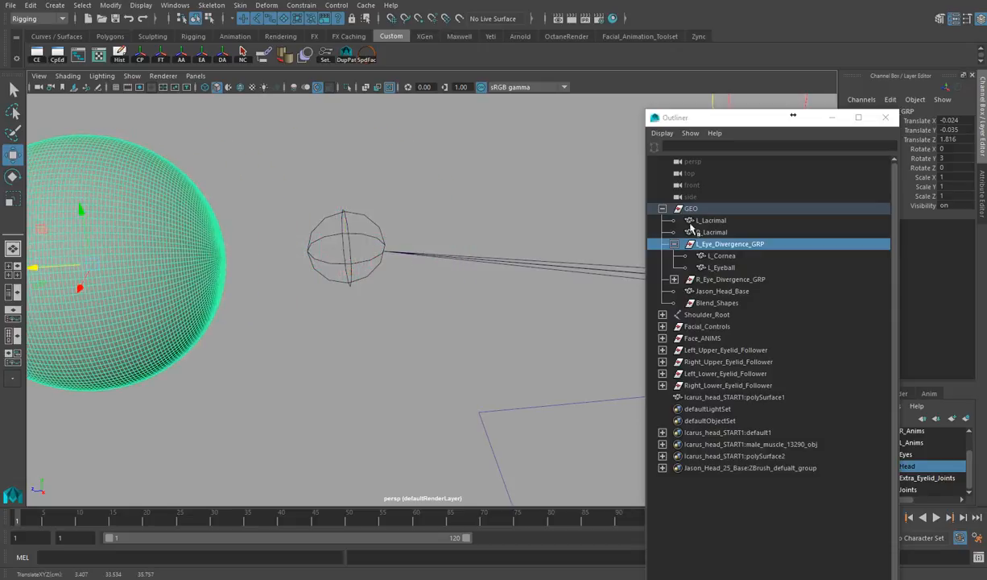
left_click_drag(684, 117, 741, 121)
right_click_drag(386, 266, 71, 250, "alt")
left_click_drag(269, 286, 462, 284)
middle_click_drag(461, 283, 209, 280, "alt")
left_click_drag(177, 280, 461, 272)
- Inspect the eyeball's placement up close, and move L_Eye_Divergence_GRP forward along its Z axis, clear of L_Eye_Joint
right_click_drag(462, 271, 535, 281, "alt")
left_click_drag(535, 281, 515, 300, "alt")
middle_click_drag(515, 300, 456, 317, "alt")
right_click_drag(455, 317, 551, 335, "alt")
left_click_drag(384, 321, 364, 309, "alt")
right_click_drag(364, 309, 242, 275, "alt")
left_click_drag(241, 276, 210, 284, "alt")
middle_click_drag(210, 284, 276, 293, "alt")
right_click_drag(275, 293, 238, 310, "alt")
left_click_drag(459, 306, 125, 275)
key("f")
right_click_drag(135, 310, 467, 346, "alt")
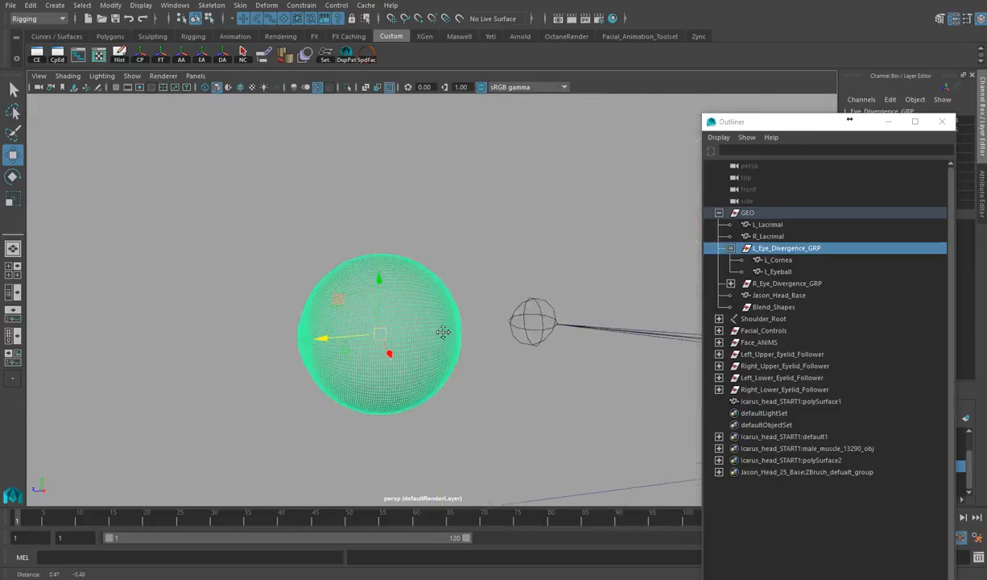
middle_click_drag(466, 346, 356, 281, "alt")
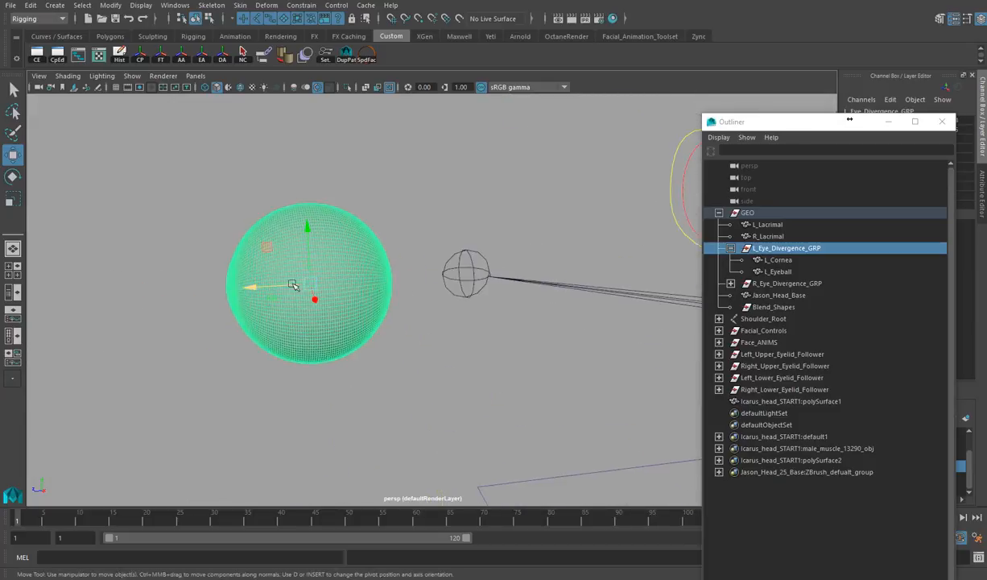
- Try to move L_Eye_Joint along its Z axis into the pulled-out eyeball, and undo that move
left_click(464, 274)
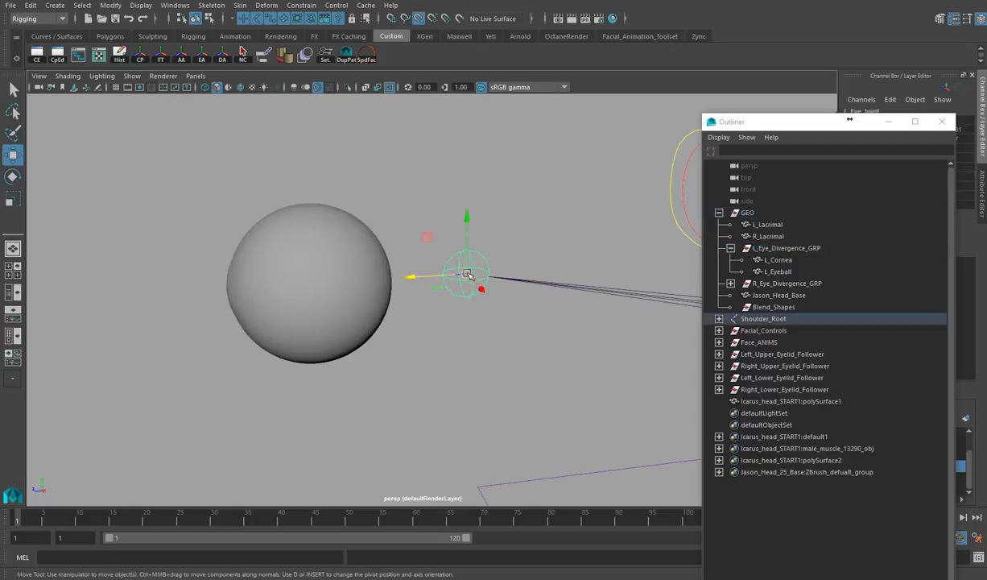
middle_click_drag(503, 296, 482, 286, "alt")
left_click_drag(448, 268, 313, 280)
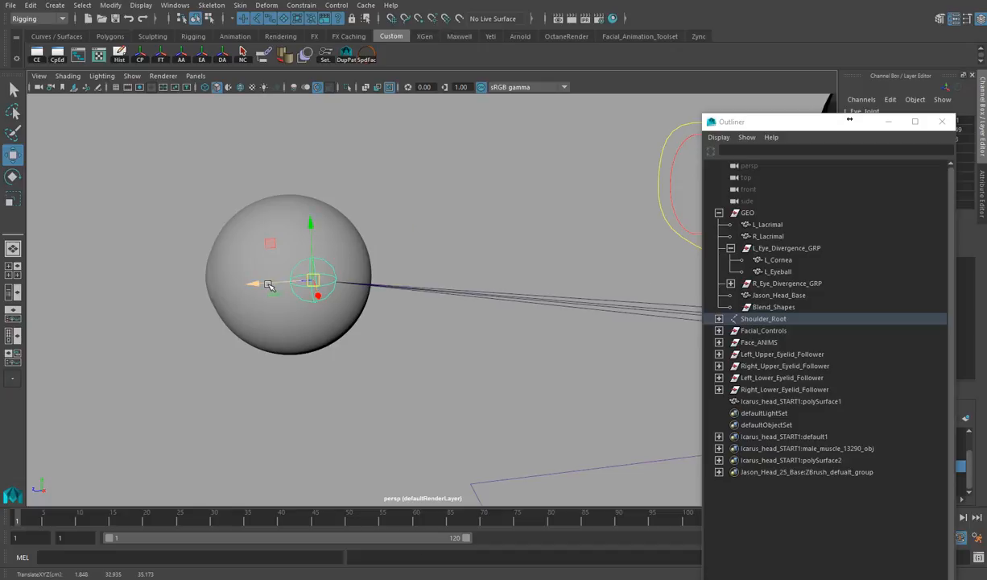
key("ctrl+z")
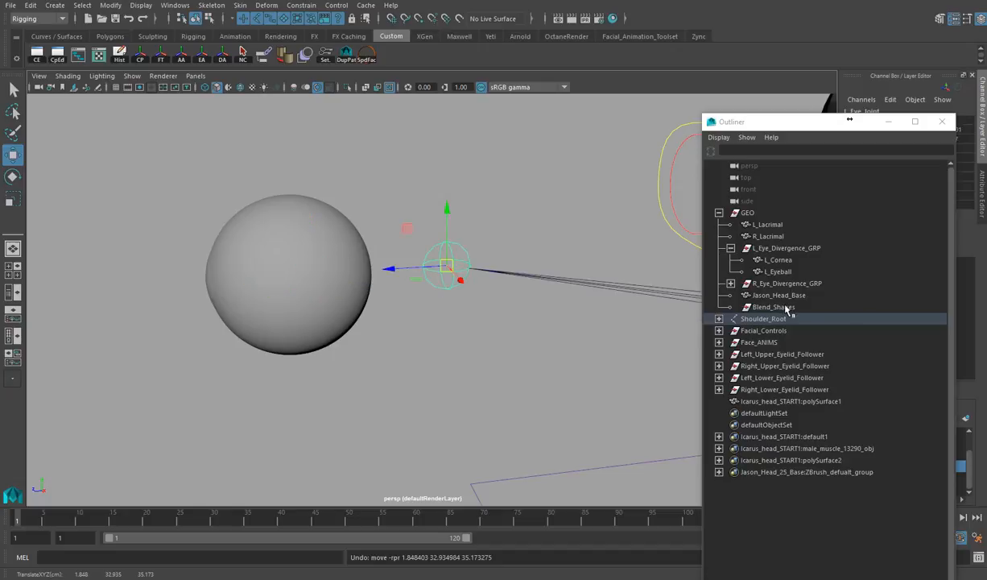
- Display the local rotation axes of L_Eye_Divergence_GRP and deselect the group to view them
left_click(773, 248)
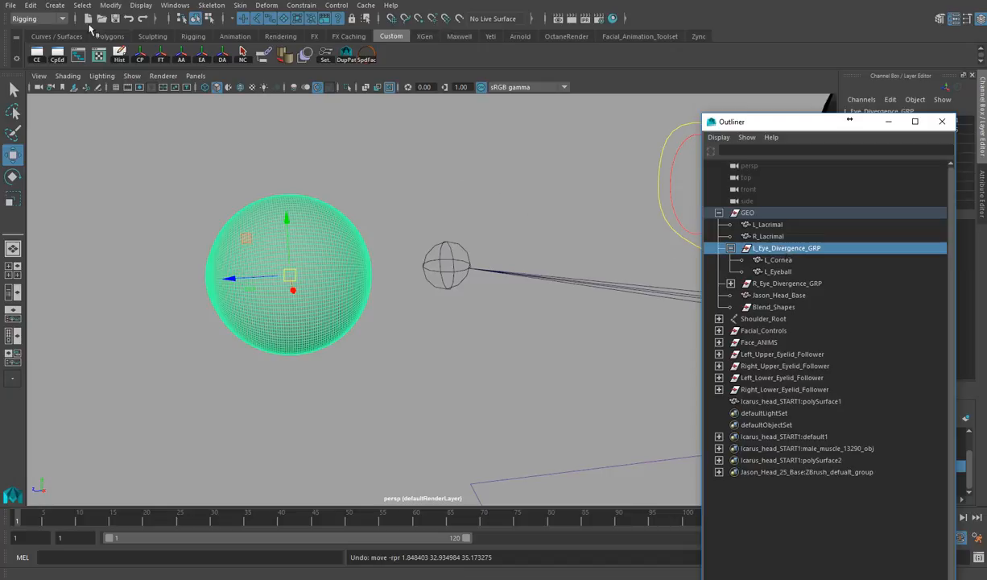
left_click(137, 5)
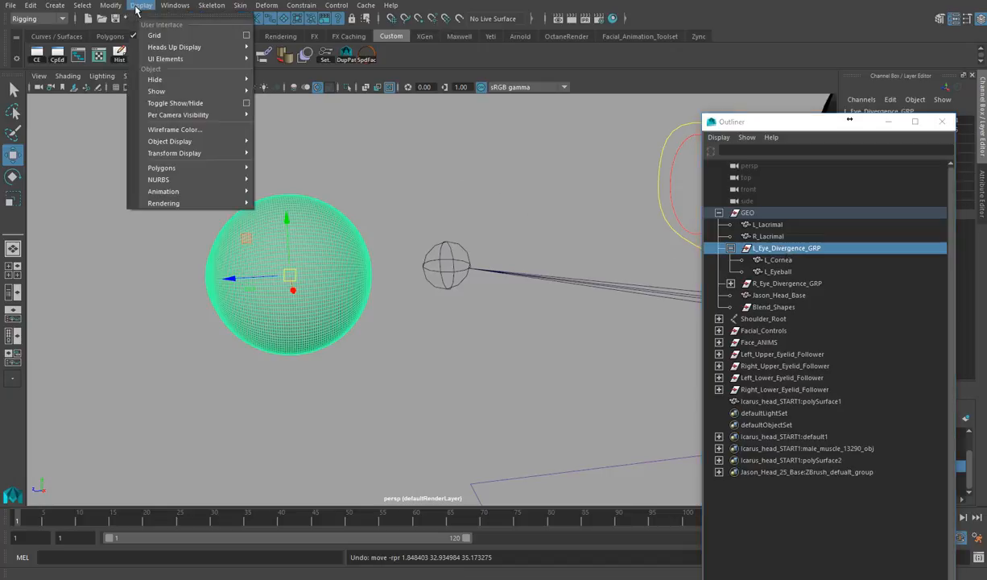
mouse_move(181, 160)
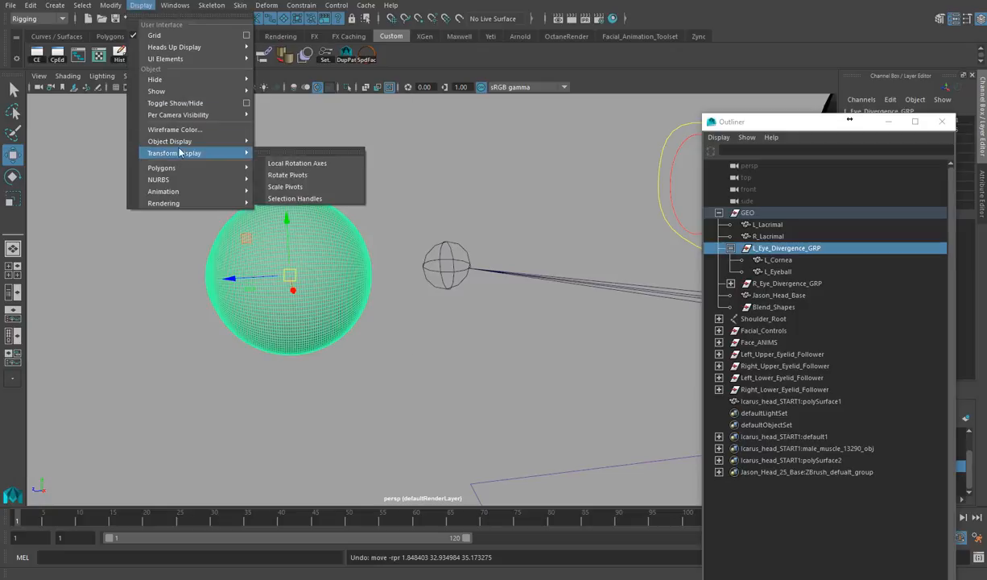
left_click(329, 166)
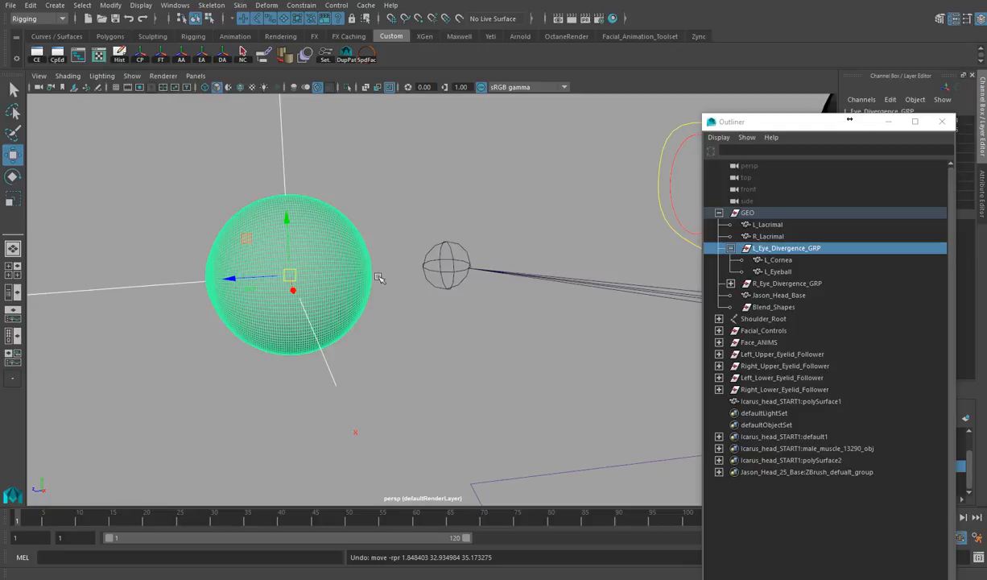
mouse_move(388, 310)
left_mouse_down("alt")
mouse_move(383, 315)
mouse_move(434, 320)
mouse_move(398, 318)
left_mouse_up("alt")
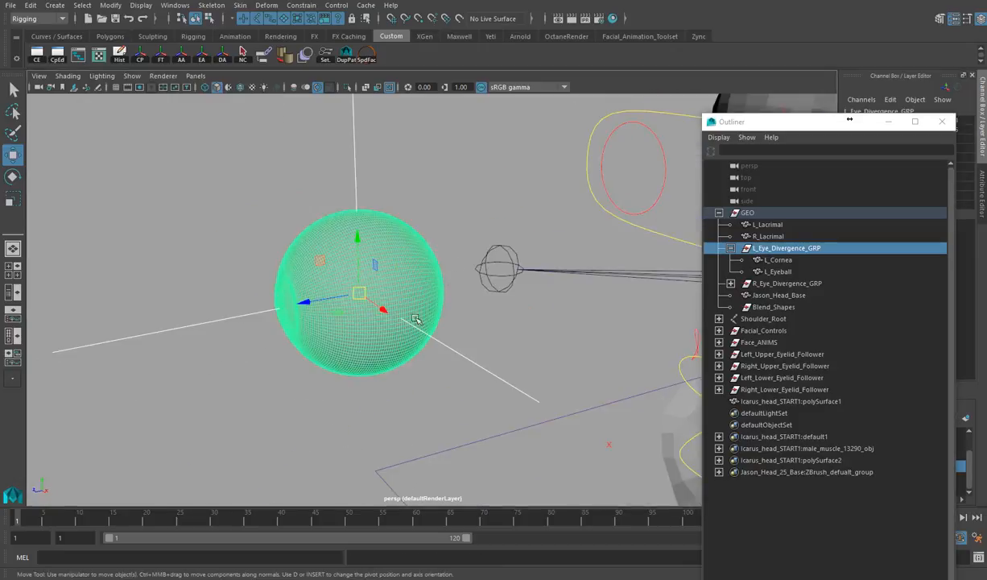
left_click(462, 200)
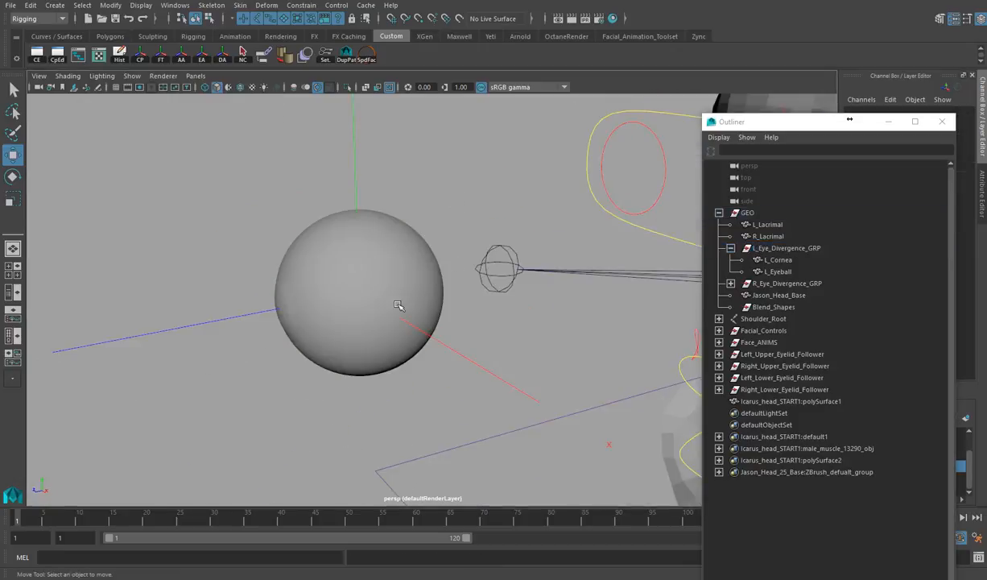
- Switch the view to wireframe and try to snap L_Eye_Joint to the centre of the pulled-out eyeball
key("4")
left_click_drag(352, 283, 305, 310, "alt")
right_click_drag(305, 310, 334, 313, "alt")
middle_click_drag(335, 313, 371, 309, "alt")
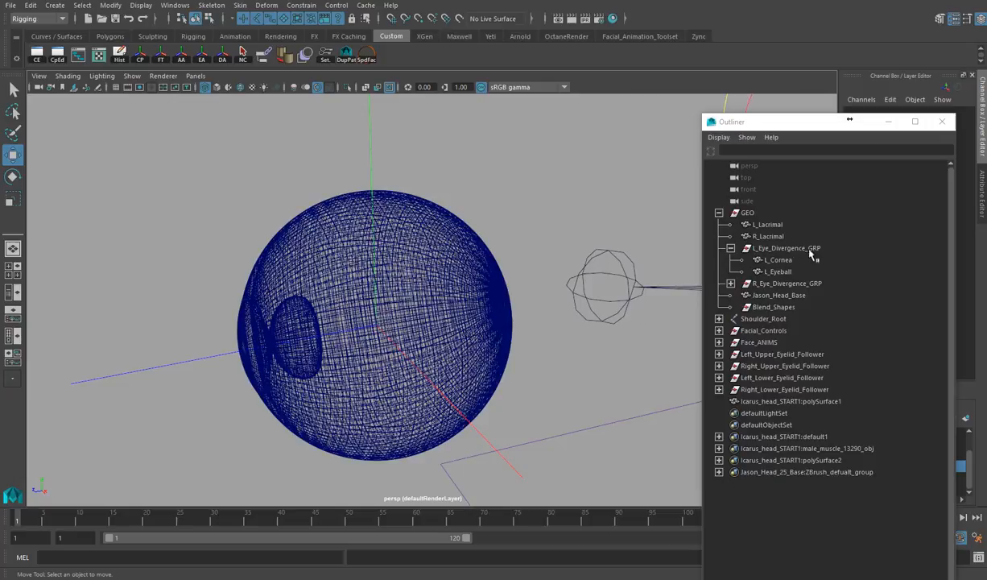
middle_click_drag(471, 425, 417, 410, "alt")
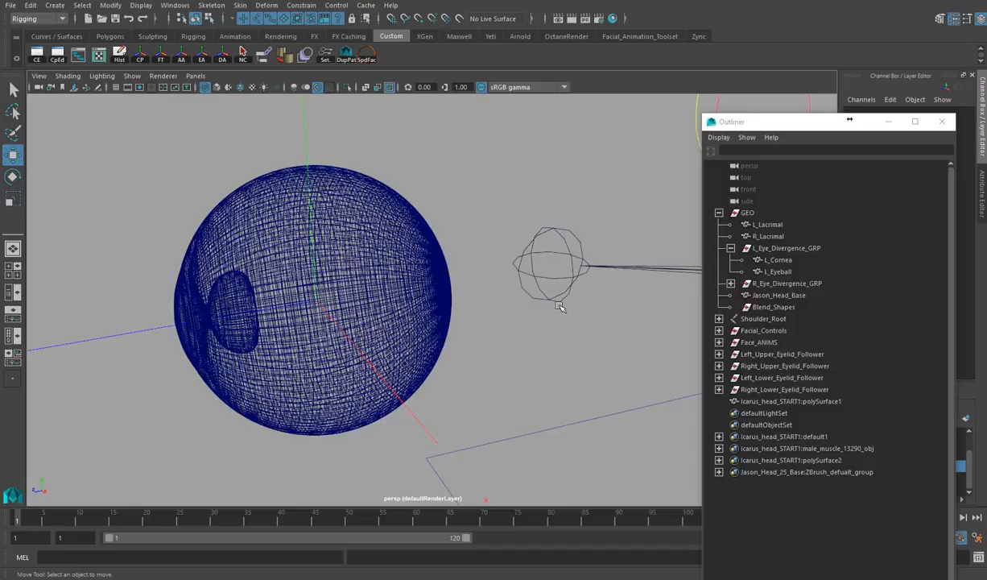
left_click(557, 279)
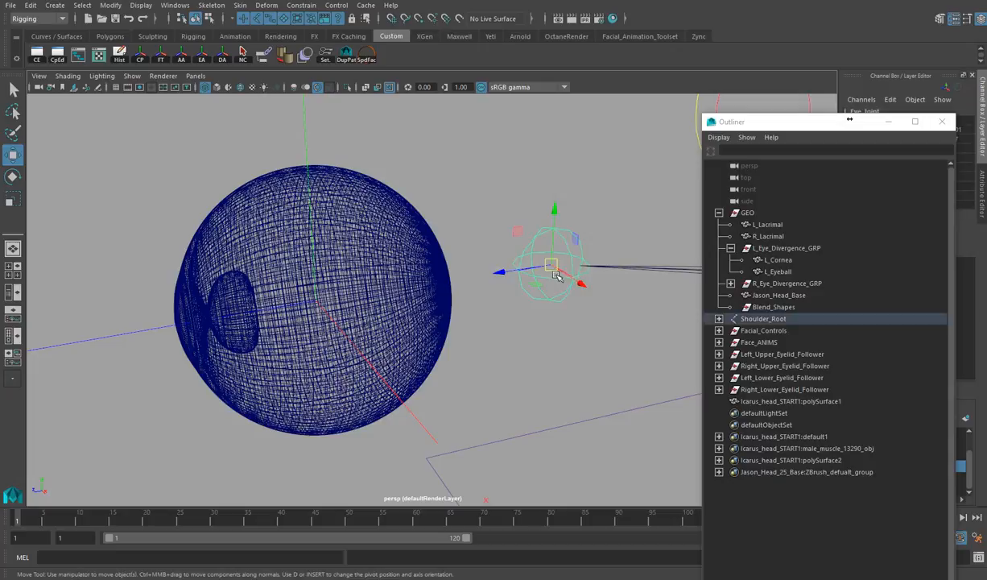
key("v")
left_click_drag(554, 266, 396, 198)
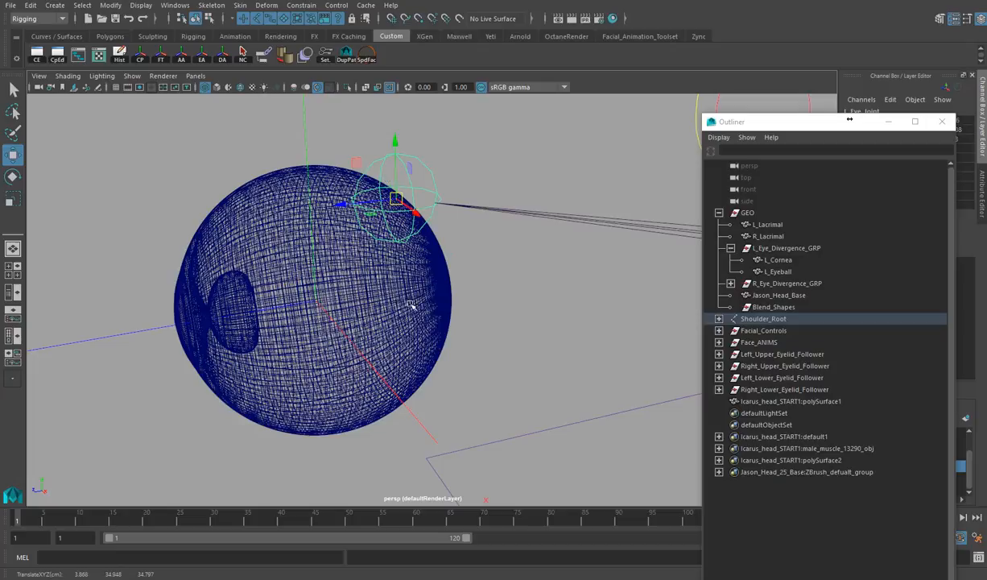
- With polygons temporarily hidden in the view, snap L_Eye_Joint onto the origin of L_Eye_Divergence_GRP's local rotation axes
left_click(129, 77)
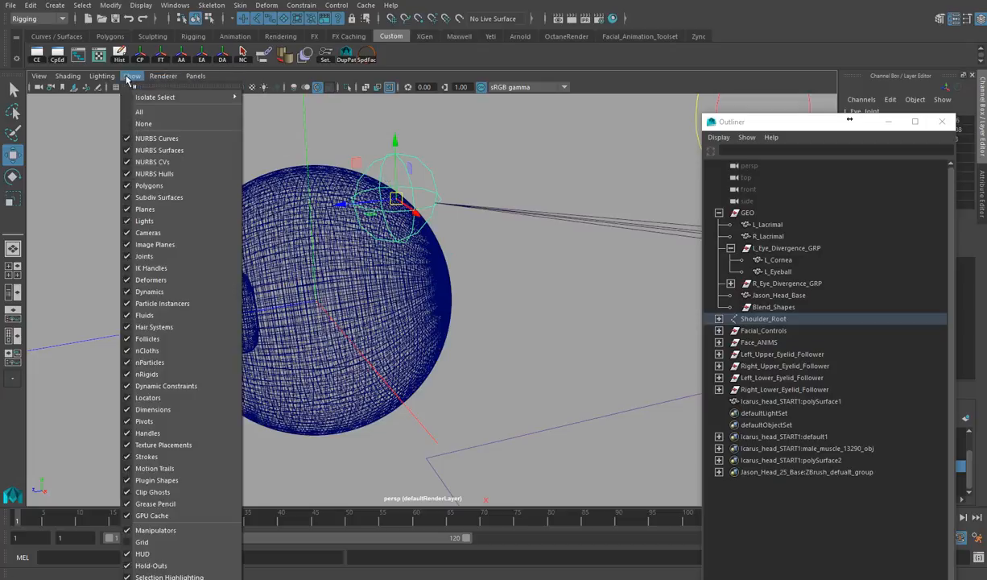
left_click(153, 186)
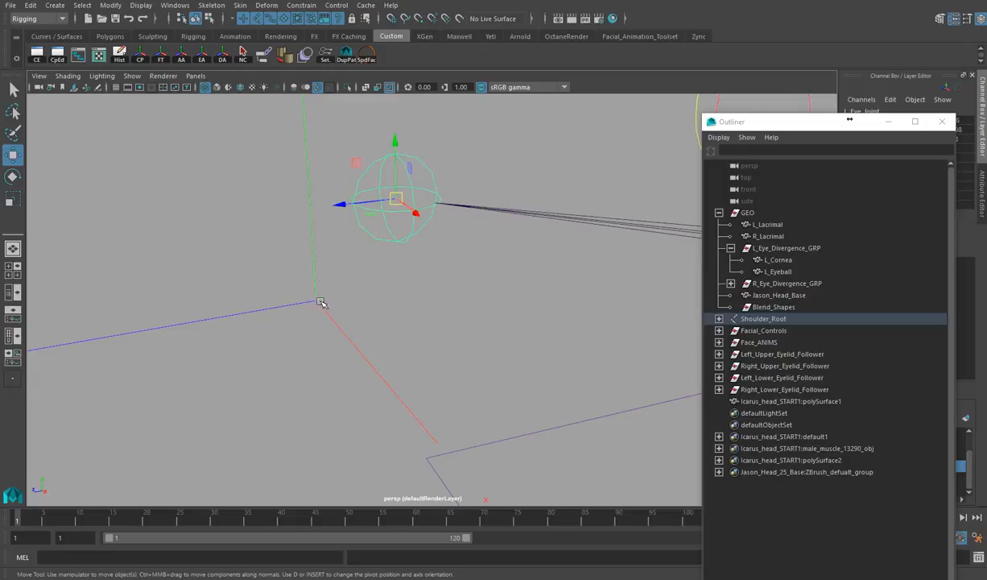
left_click_drag(378, 212, 411, 260)
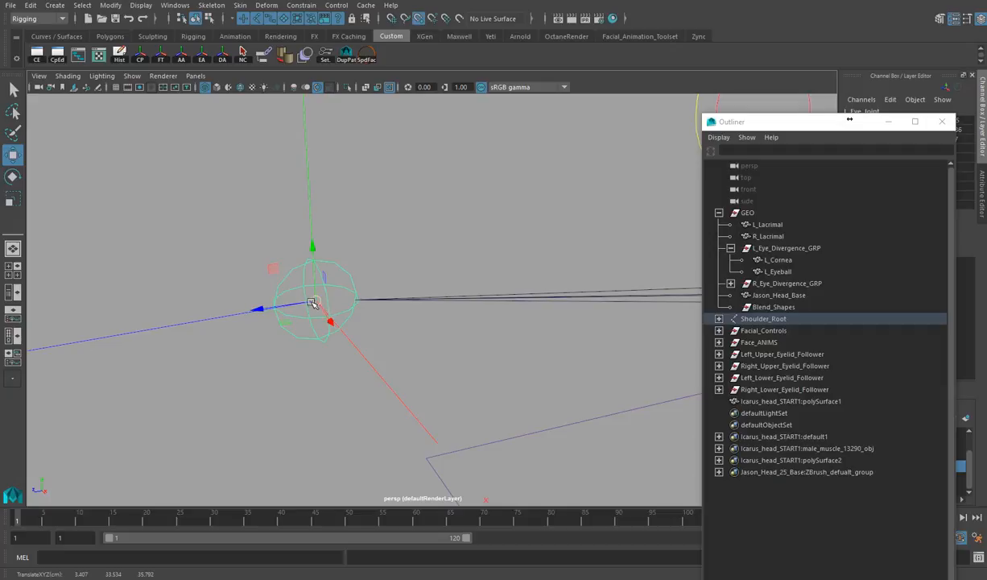
left_click(132, 76)
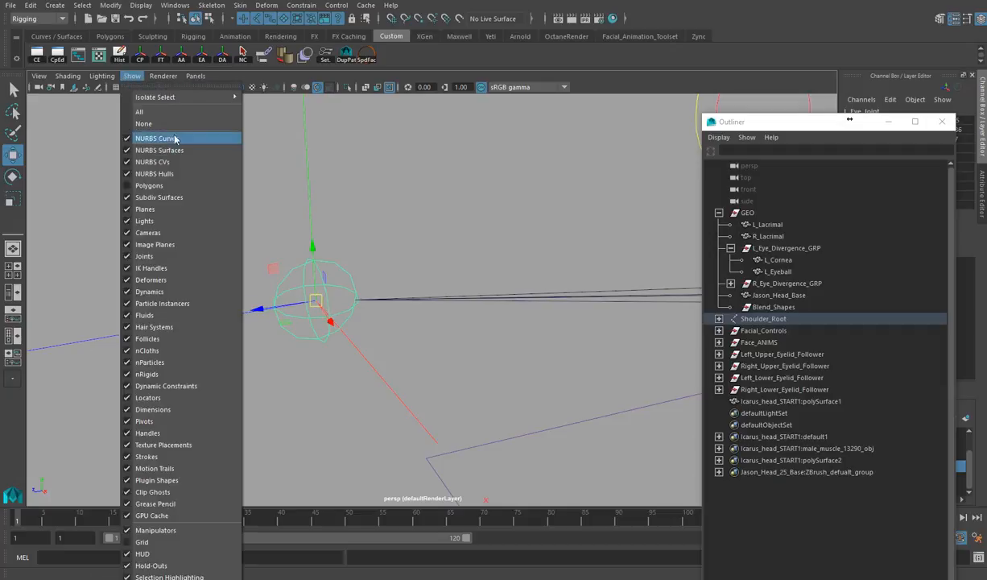
left_click(149, 185)
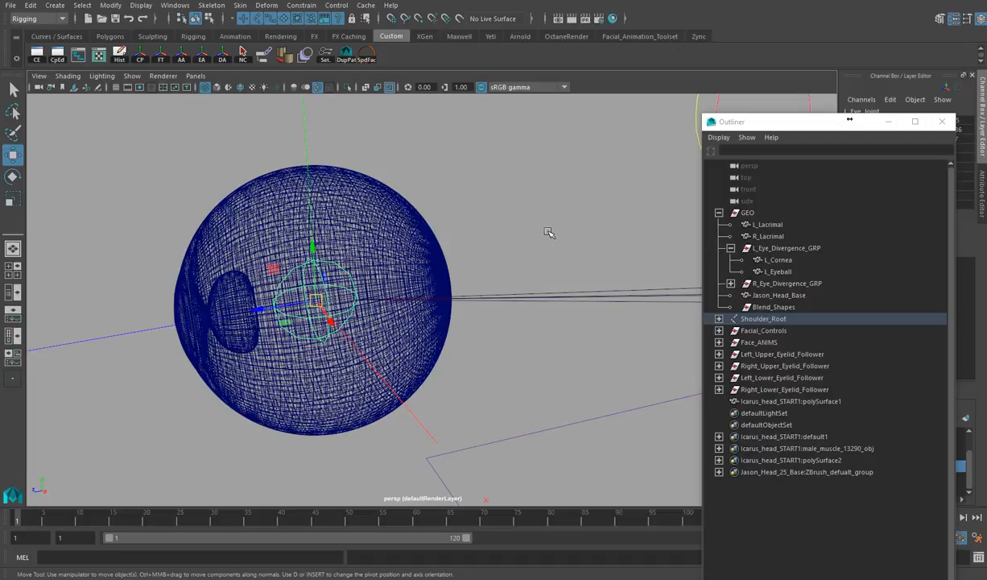
- Check L_Eye_Joint's placement inside the eyeball from several angles, and move the Outliner clear of the channel values
right_click_drag(505, 235, 418, 202, "alt")
left_click_drag(419, 202, 302, 222, "alt")
mouse_move(278, 309)
left_mouse_down("alt")
mouse_move(357, 324)
mouse_move(392, 296)
mouse_move(388, 269)
mouse_move(321, 274)
mouse_move(322, 265)
left_mouse_up("alt")
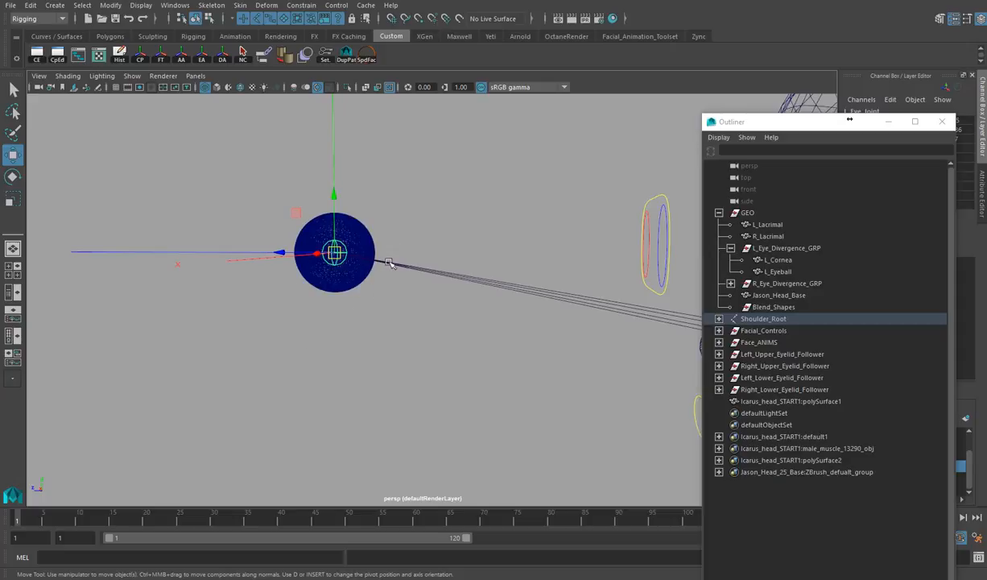
right_click_drag(289, 266, 489, 287, "alt")
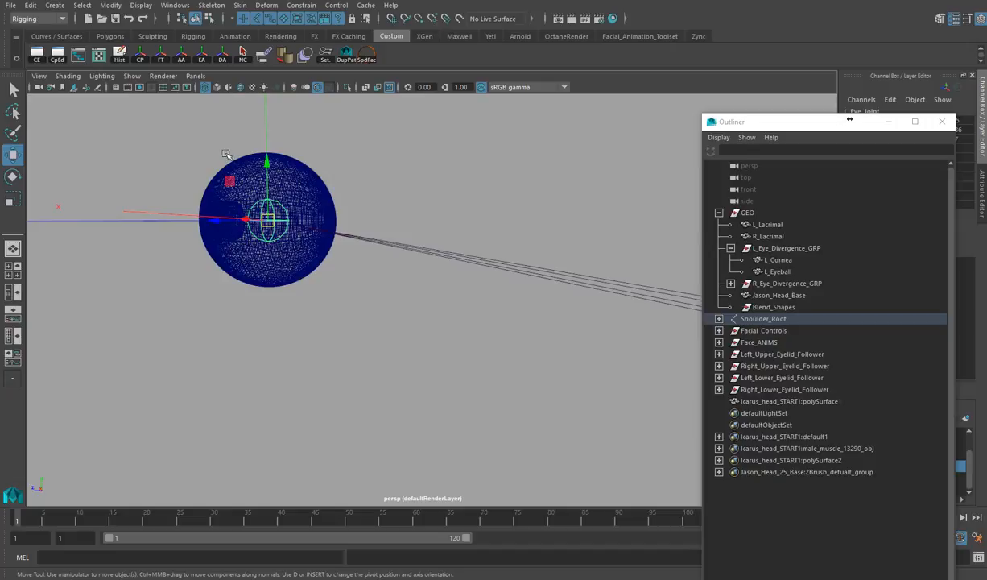
left_click_drag(198, 236, 216, 242, "alt")
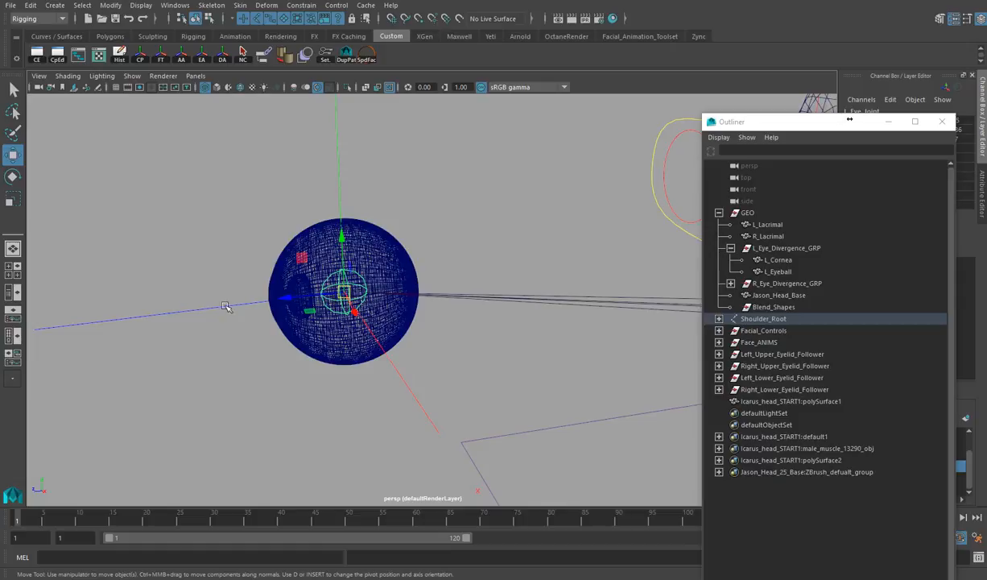
left_click_drag(753, 123, 964, 120)
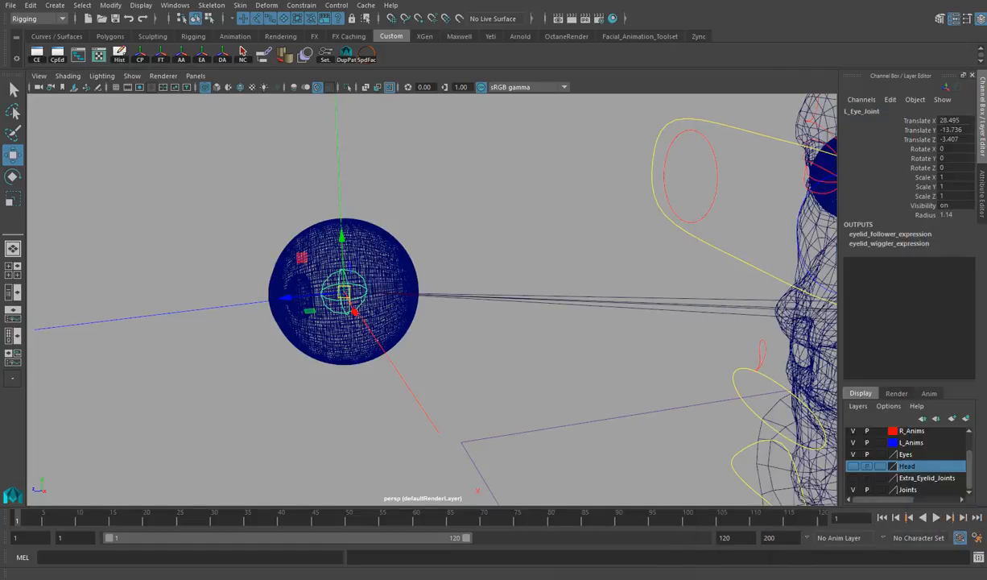
right_click_drag(297, 236, 449, 279, "alt")
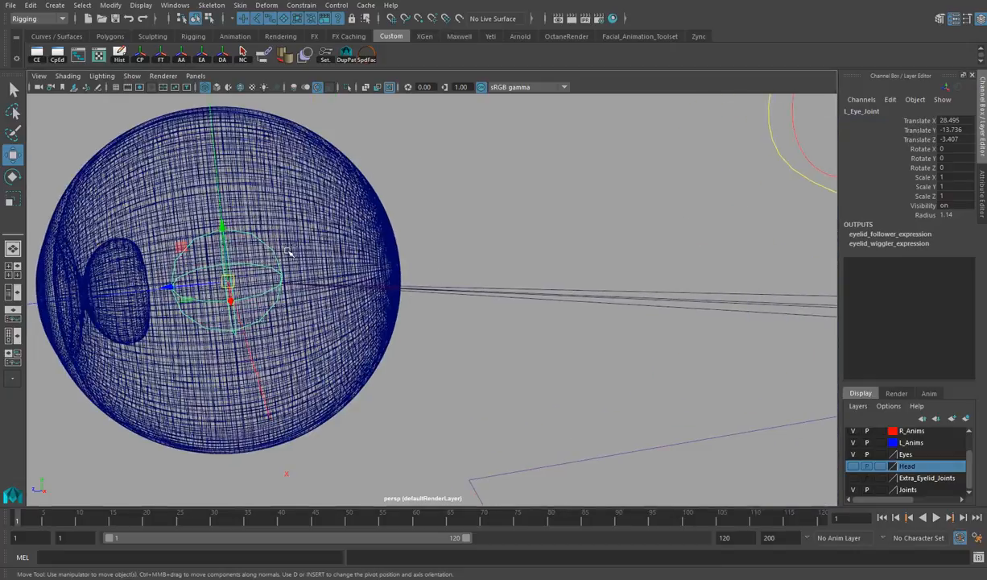
- Show the detailed joint attributes of L_Eye_Joint and switch to a close front view of both eyes
key("ctrl+a")
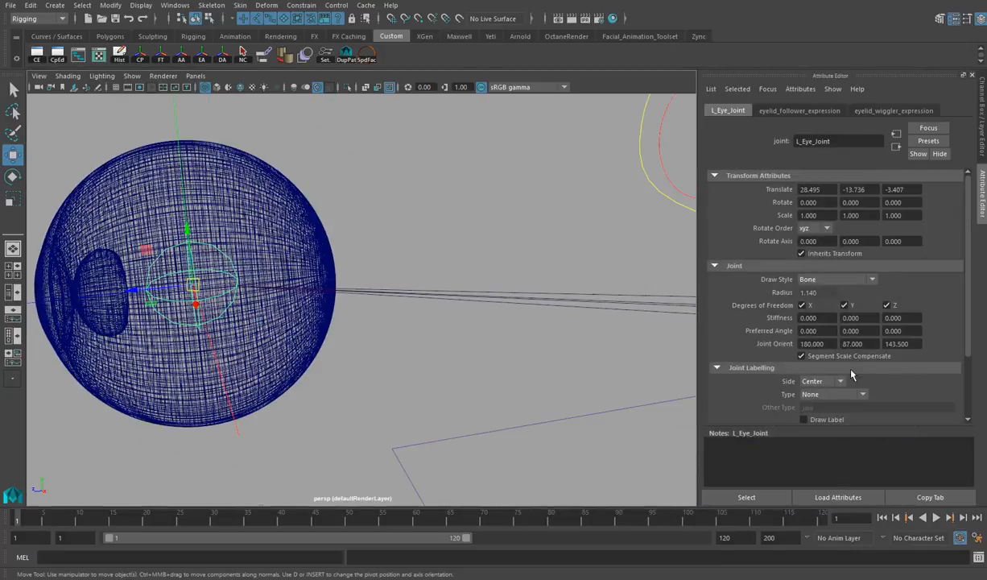
right_click_drag(263, 260, 242, 248, "alt")
mouse_move(242, 249)
left_mouse_down("alt")
mouse_move(249, 242)
mouse_move(174, 240)
mouse_move(253, 256)
left_mouse_up("alt")
key("space")
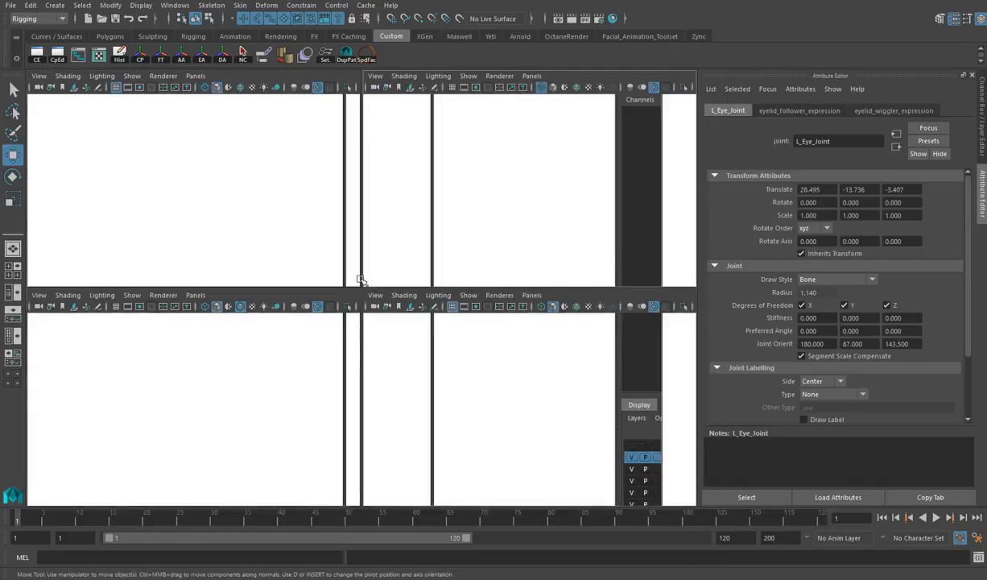
key("space")
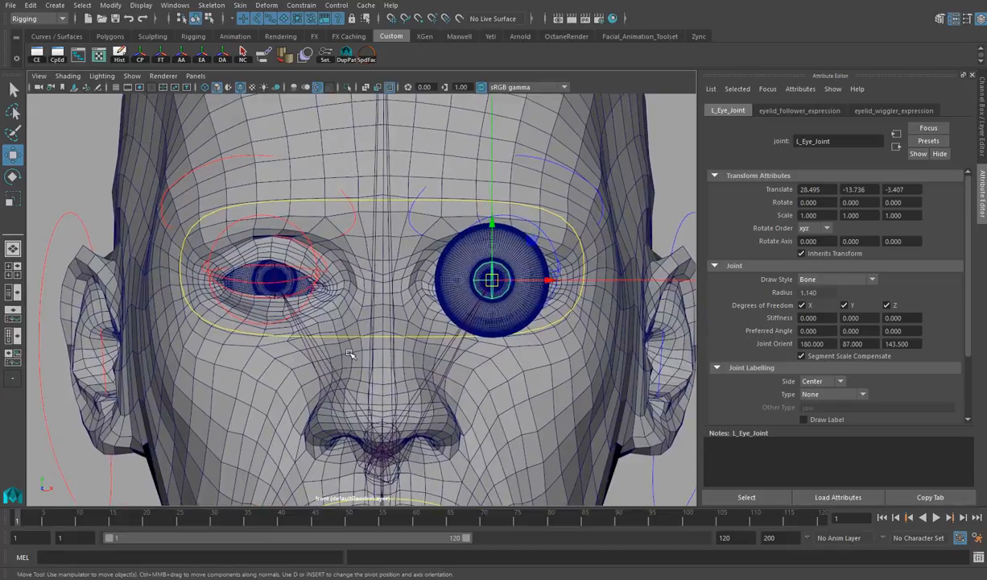
scroll(370, 328, "up", 4)
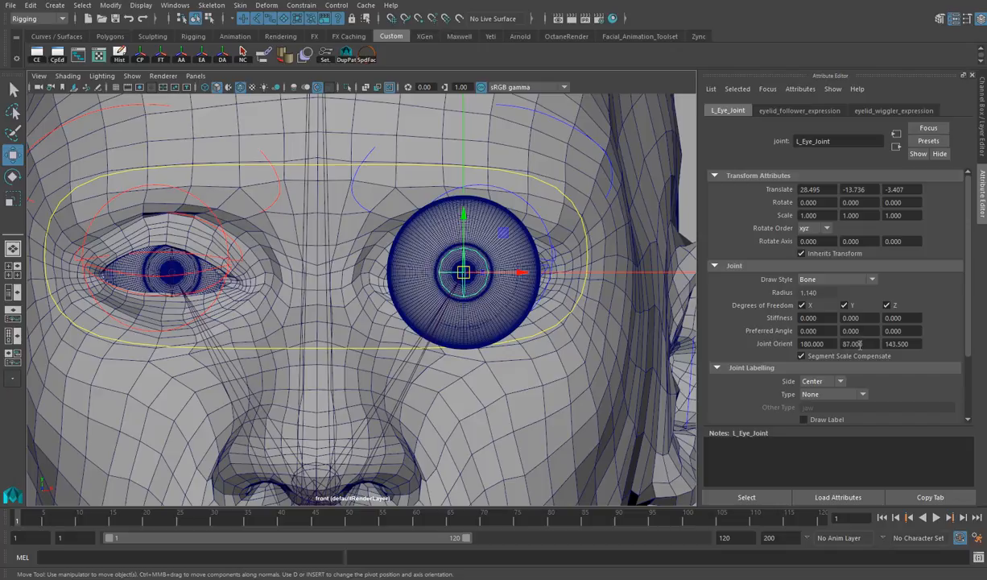
- Compare the Joint Orient values of R_Eye_Joint and L_Eye_Joint while examining both eyes from the front
left_click(171, 264)
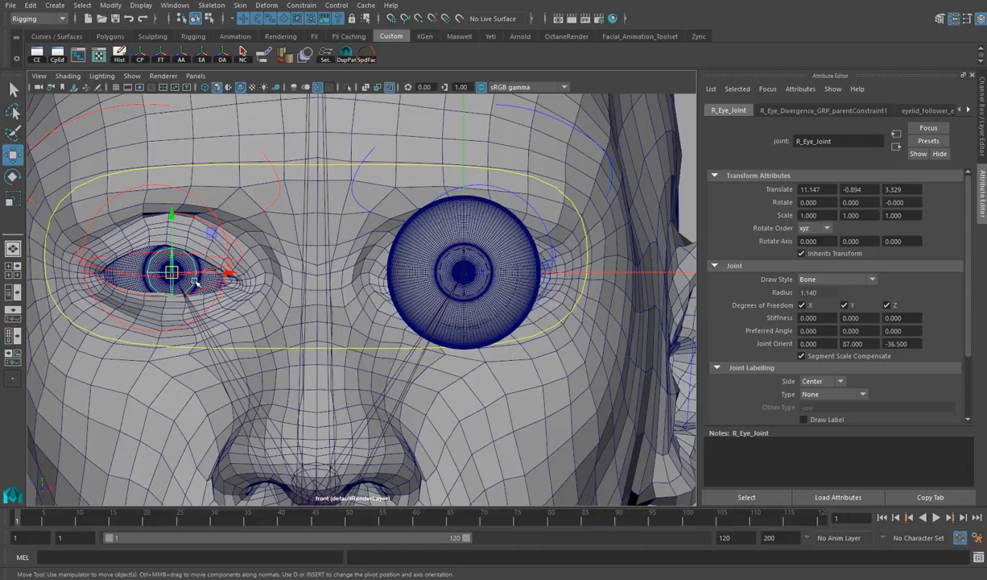
middle_click_drag(195, 280, 346, 279, "alt")
right_click_drag(347, 279, 684, 319, "alt")
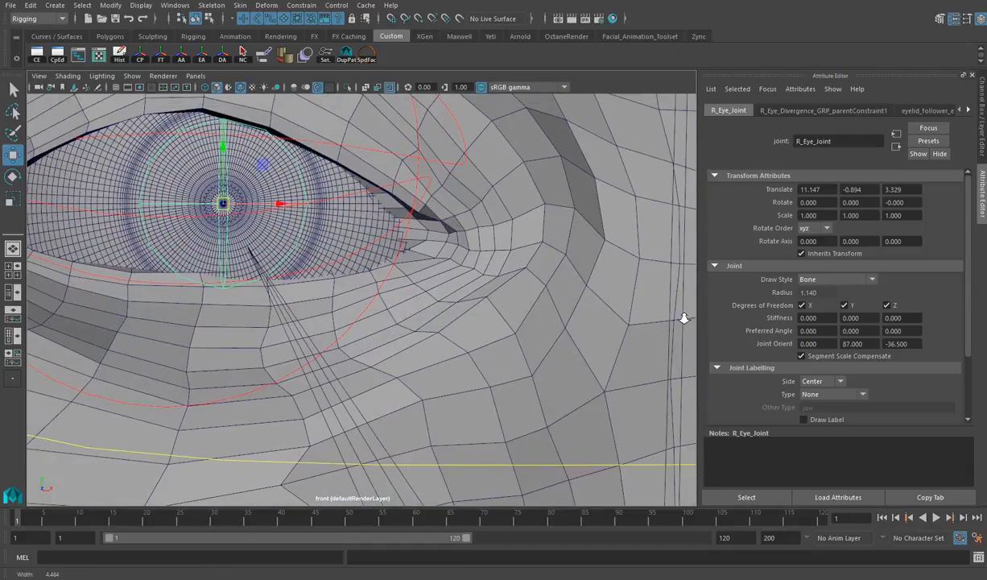
middle_click_drag(475, 266, 429, 262, "alt")
right_click_drag(429, 262, 391, 248, "alt")
middle_click_drag(390, 248, 162, 214, "alt")
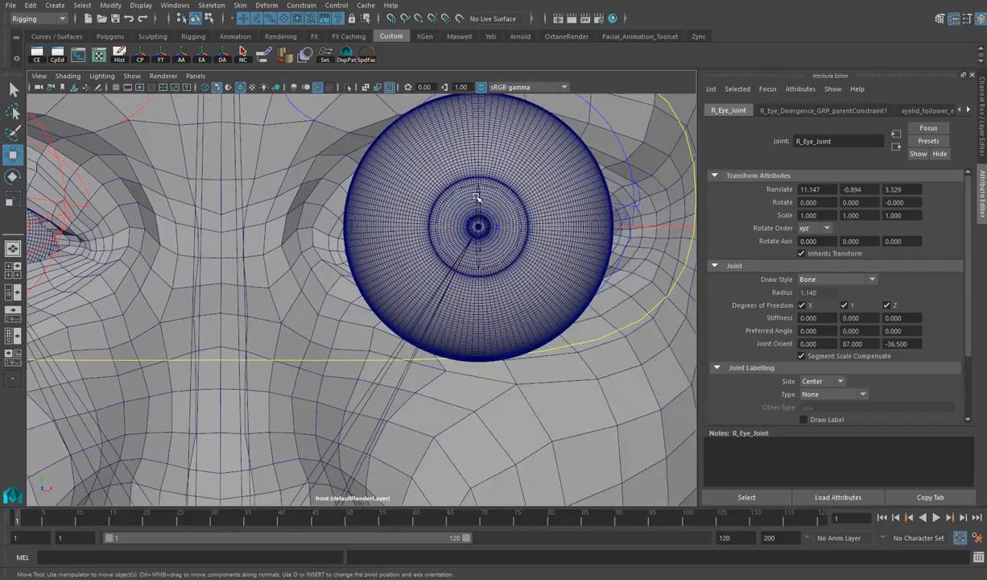
middle_click_drag(477, 198, 617, 344, "alt")
right_click_drag(181, 245, 616, 292, "alt")
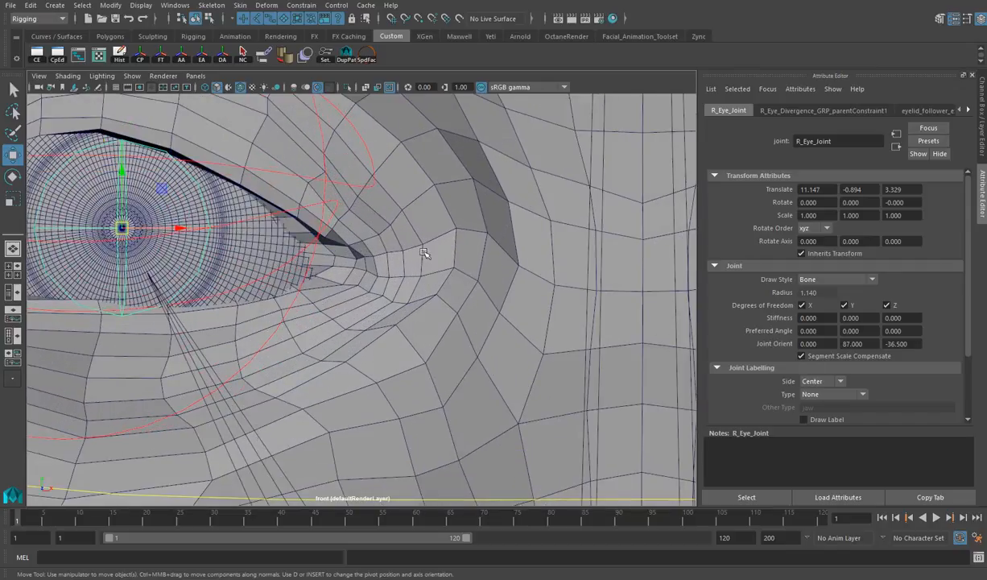
middle_click_drag(616, 293, 264, 278, "alt")
right_click_drag(264, 278, 367, 228, "alt")
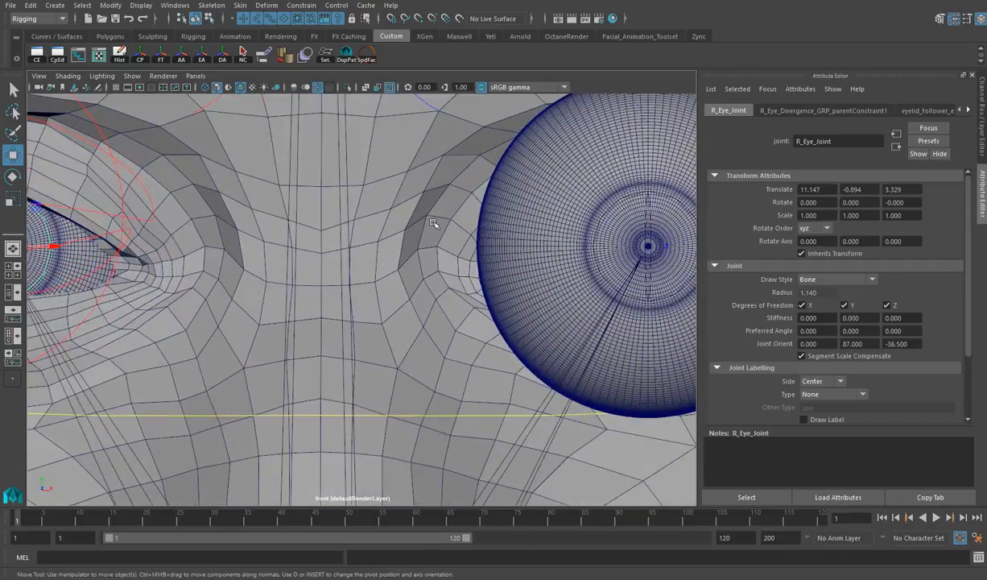
left_click(652, 215)
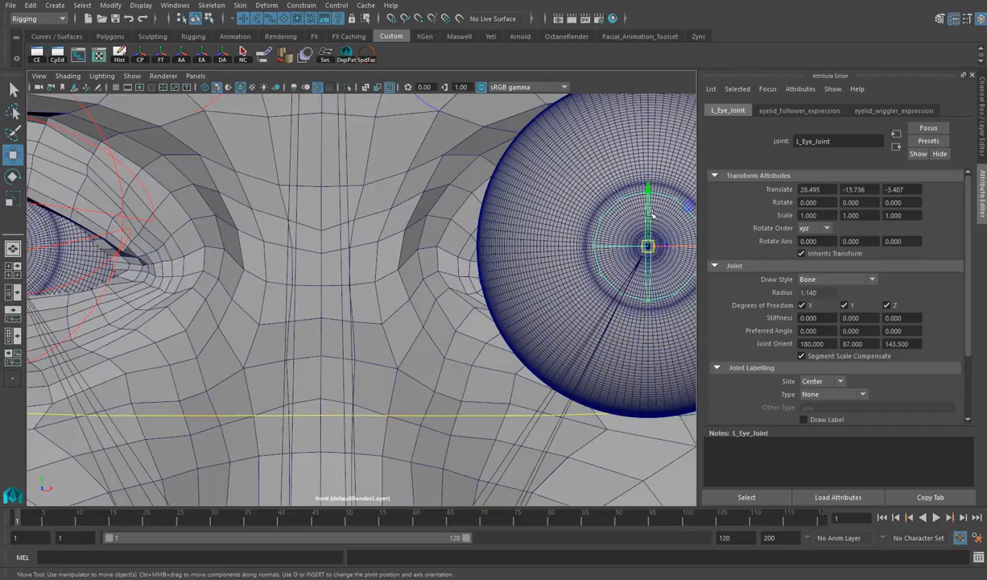
middle_click_drag(331, 198, 537, 224, "alt")
middle_click_drag(221, 231, 251, 238, "alt")
- Return to the wireframe perspective view, select R_Eye_Joint inside the right eyeball, and frame it up close
key("space")
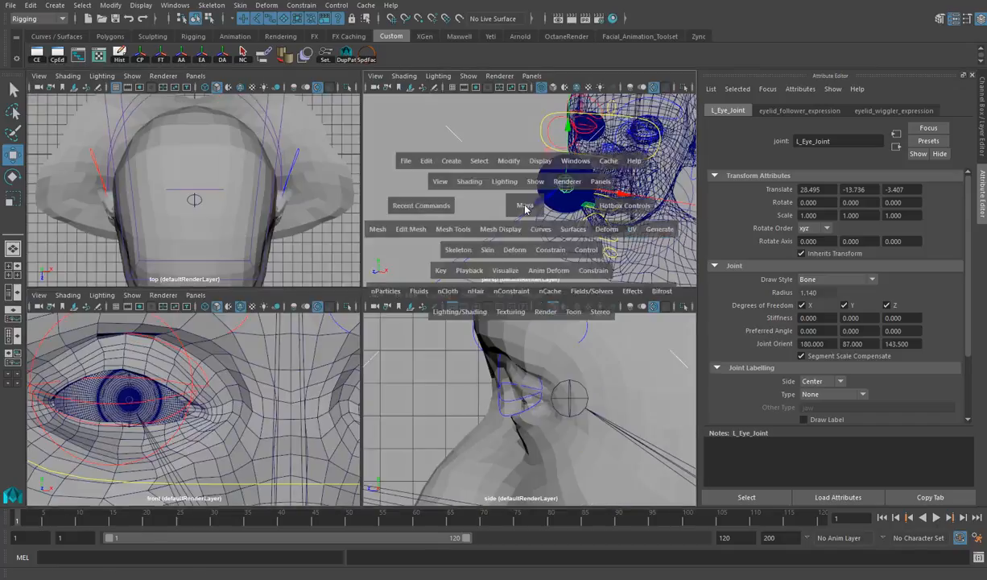
key("space")
right_click_drag(173, 238, 285, 293, "alt")
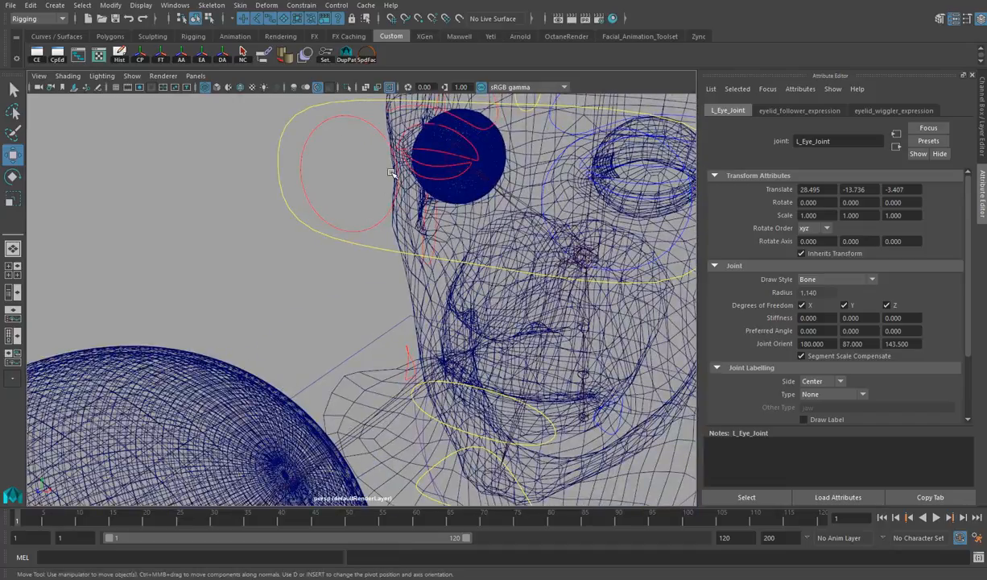
key("4")
right_click_drag(392, 173, 732, 233, "alt")
left_click_drag(422, 338, 368, 390, "alt")
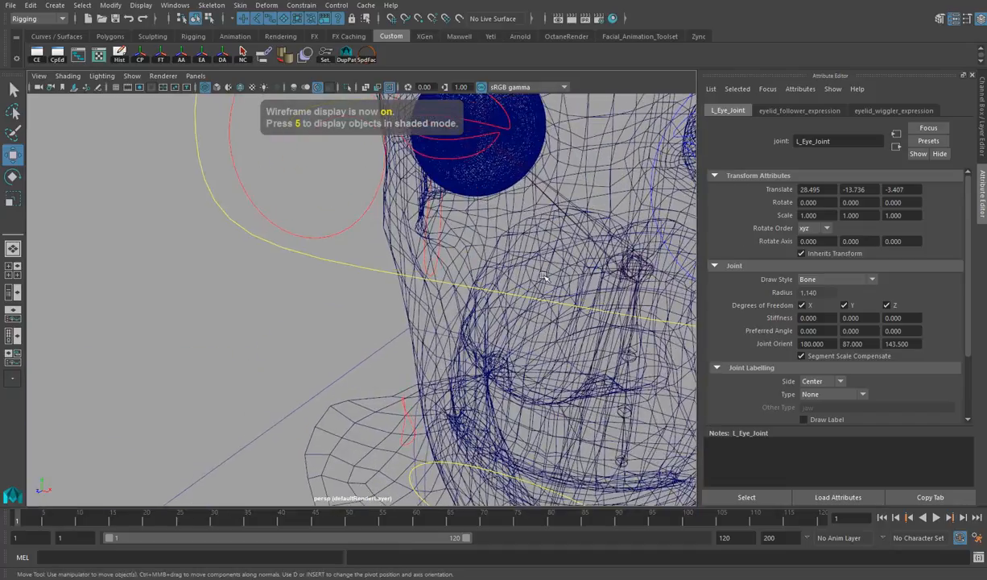
left_click(561, 199)
key("f")
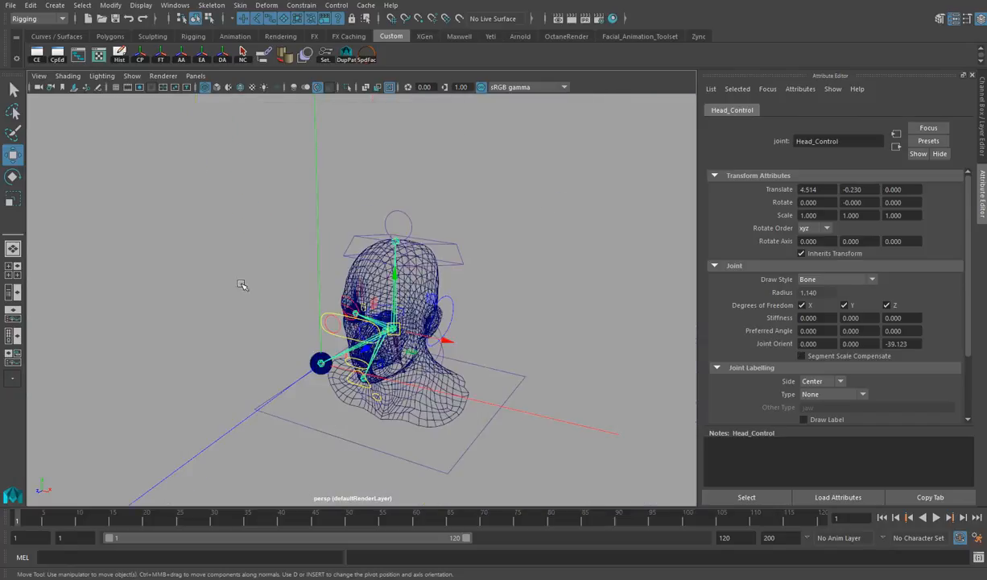
right_click_drag(456, 221, 746, 392, "alt")
right_click_drag(165, 334, 238, 508, "alt")
left_click_drag(187, 420, 209, 370, "alt")
right_click_drag(209, 371, 207, 495, "alt")
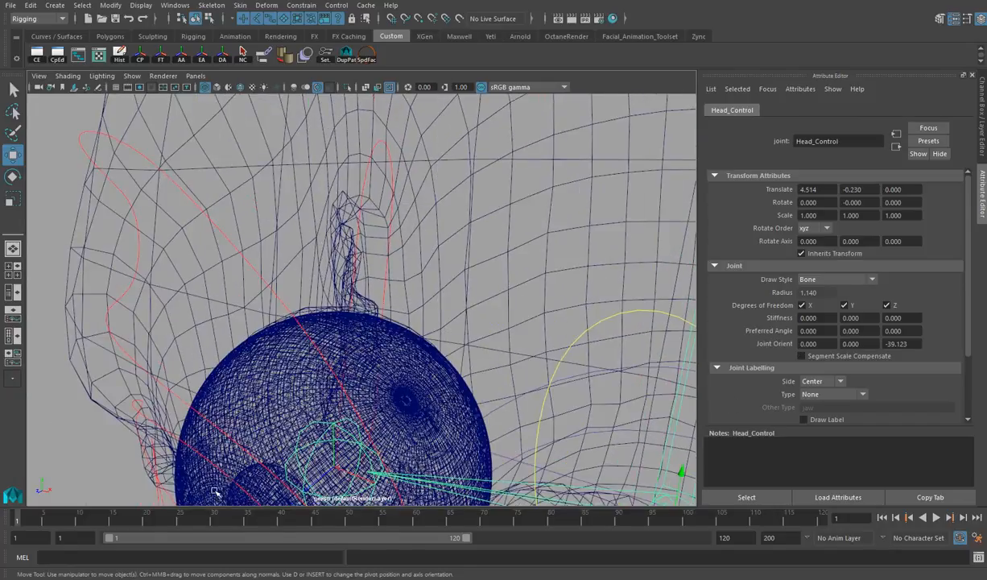
left_click(310, 445)
key("f")
left_click_drag(256, 422, 435, 378, "alt")
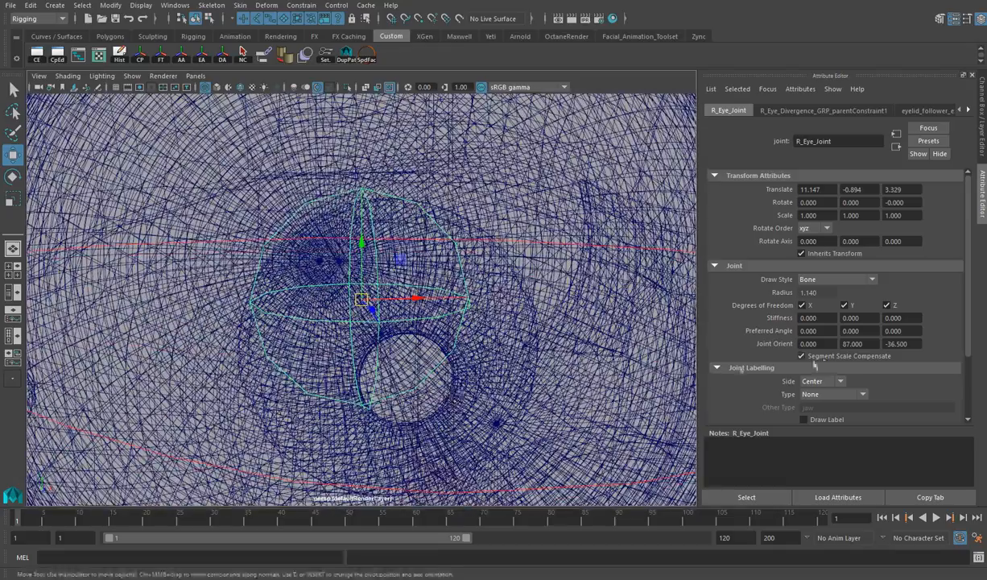
- Set the Joint Orient Y of R_Eye_Joint to 93 and display the view shaded
double_click(874, 343)
type("93")
key("Return")
right_click_drag(411, 315, 137, 293, "alt")
mouse_move(200, 296)
left_mouse_down("alt")
mouse_move(312, 294)
mouse_move(231, 289)
left_mouse_up("alt")
key("5")
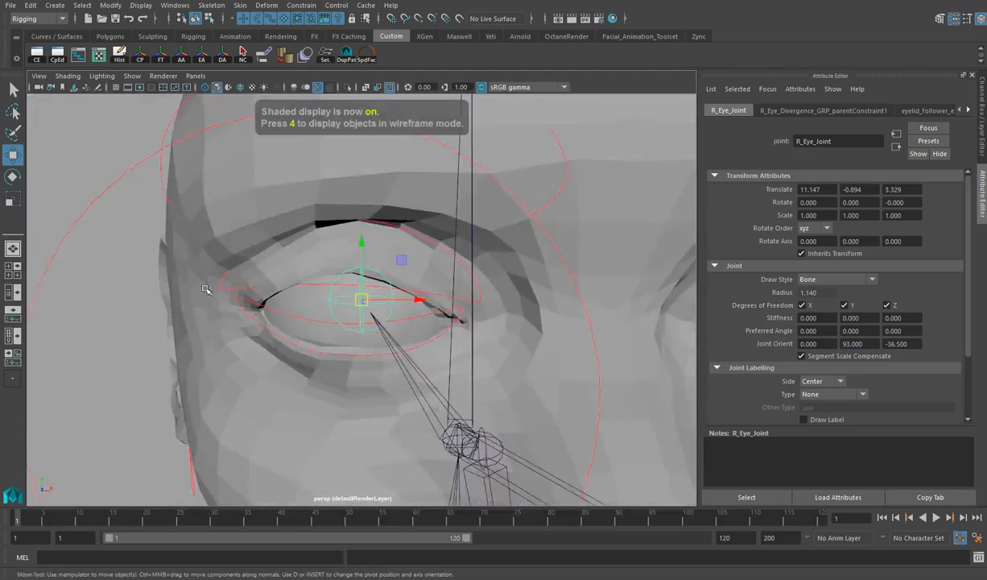
- Try Joint Orient Y values of 87, 90, 93 and 84 on R_Eye_Joint, and set it back to 87
left_click_drag(871, 341, 645, 309)
type("87")
key("Return")
type("90")
key("Return")
type("9")
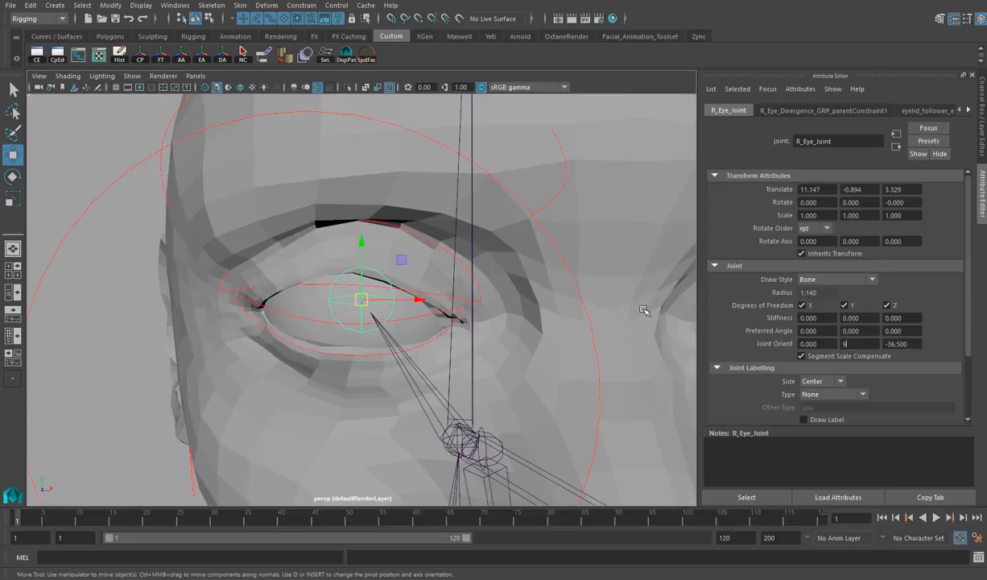
type("3")
key("Return")
type("84")
key("Return")
type("87")
key("Return")
- Select L_Eye_Joint inside the pulled-out left eyeball and view it up close
right_click_drag(485, 323, 194, 315, "alt")
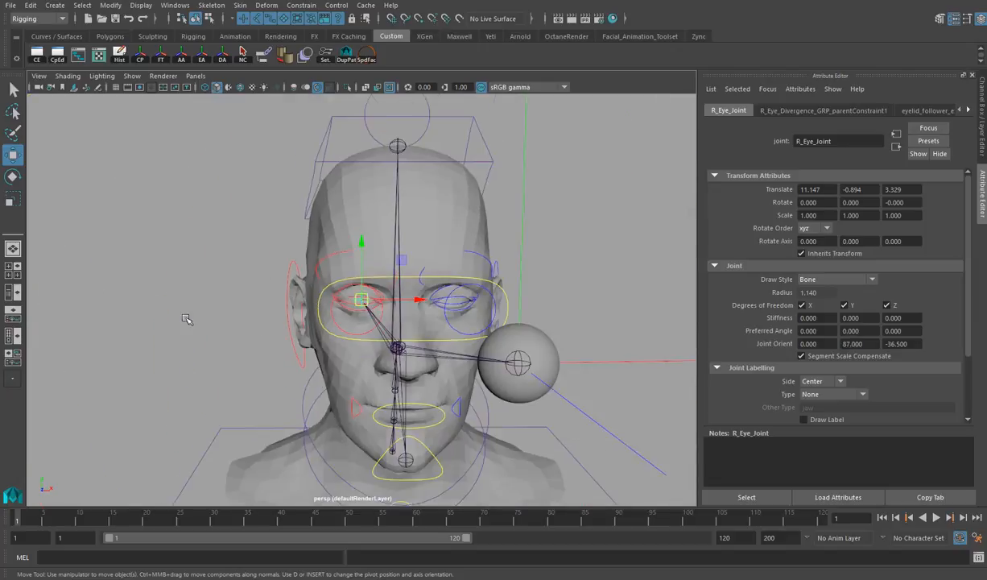
left_click_drag(194, 315, 242, 315, "alt")
left_click_drag(409, 317, 286, 346, "alt")
middle_click_drag(287, 347, 489, 324, "alt")
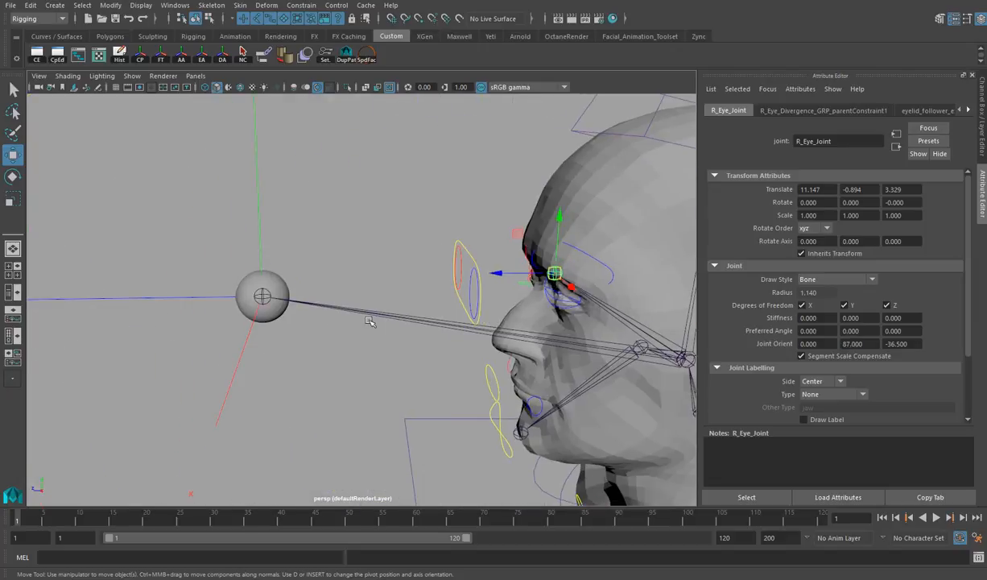
middle_click_drag(238, 328, 390, 323, "alt")
right_click_drag(257, 320, 597, 319, "alt")
middle_click_drag(597, 319, 394, 326, "alt")
mouse_move(394, 326)
left_mouse_down("alt")
mouse_move(382, 329)
mouse_move(405, 323)
left_mouse_up("alt")
middle_click_drag(472, 314, 390, 334, "alt")
left_click(432, 293)
right_click_drag(326, 328, 443, 322, "alt")
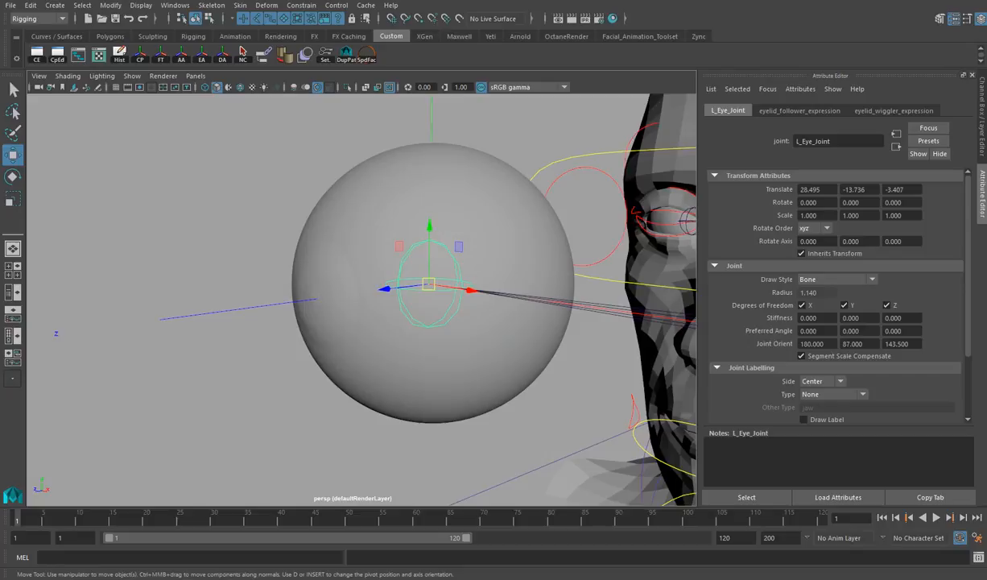
- Select L_Eye_Divergence_GRP through the left cornea and examine its Rotate Y value and axes against L_Eye_Joint from several angles
left_click_drag(432, 317, 520, 302, "alt")
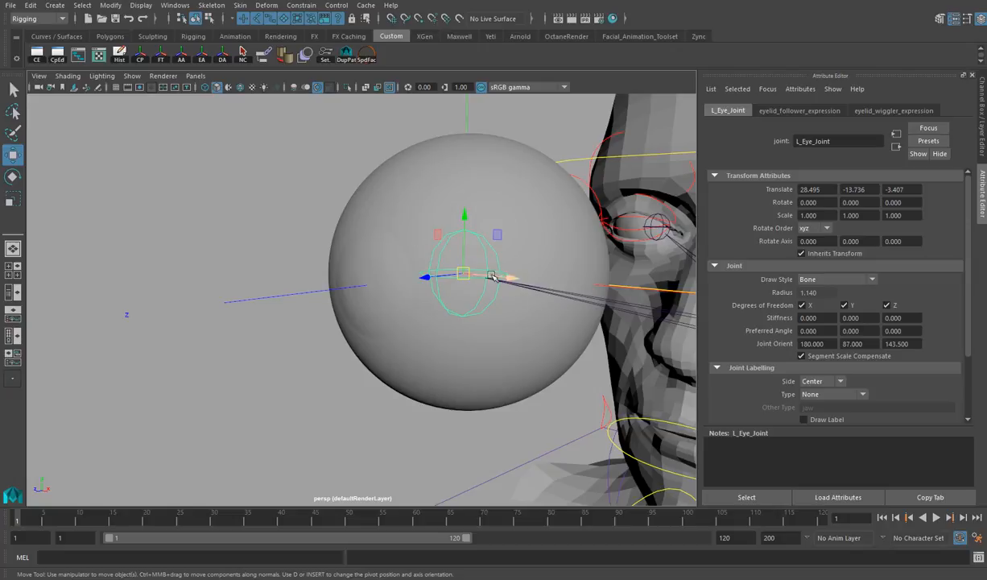
left_click(406, 330)
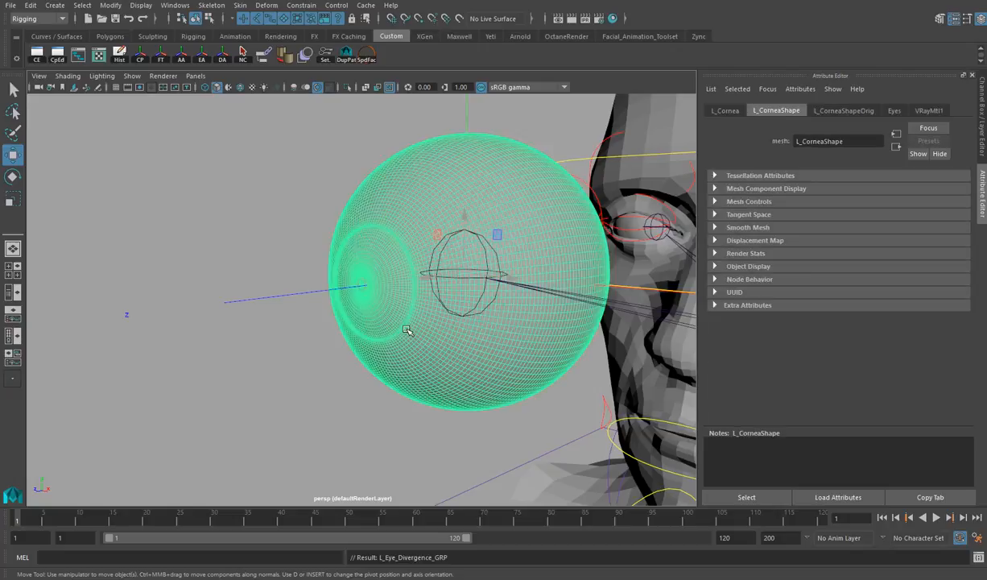
key("Up")
key("e")
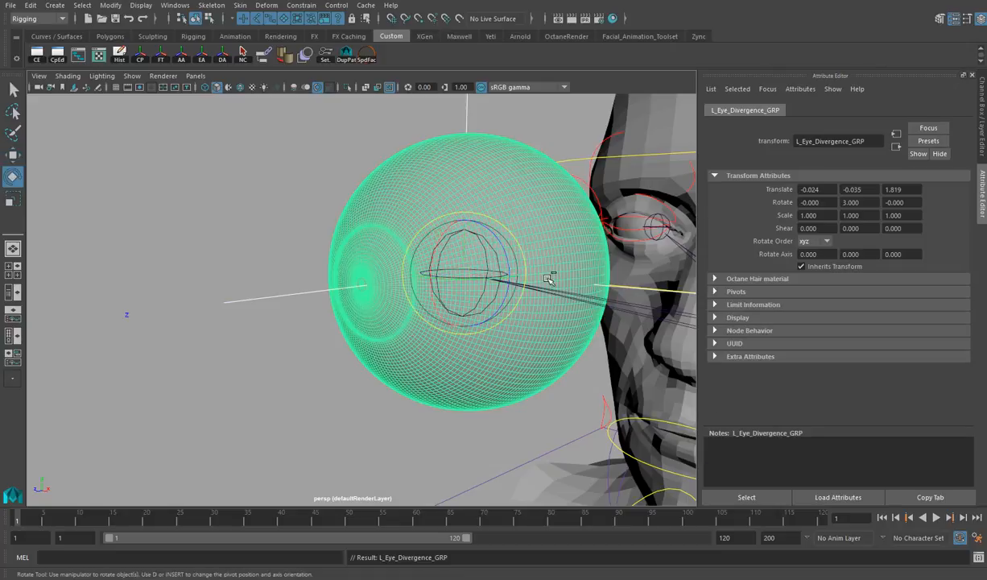
key("ctrl+a")
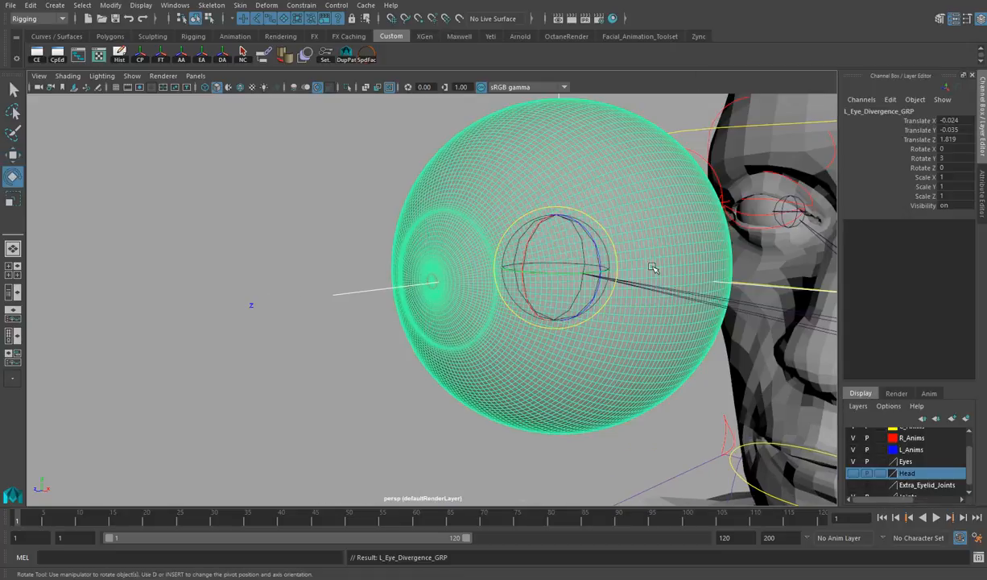
left_click(933, 159)
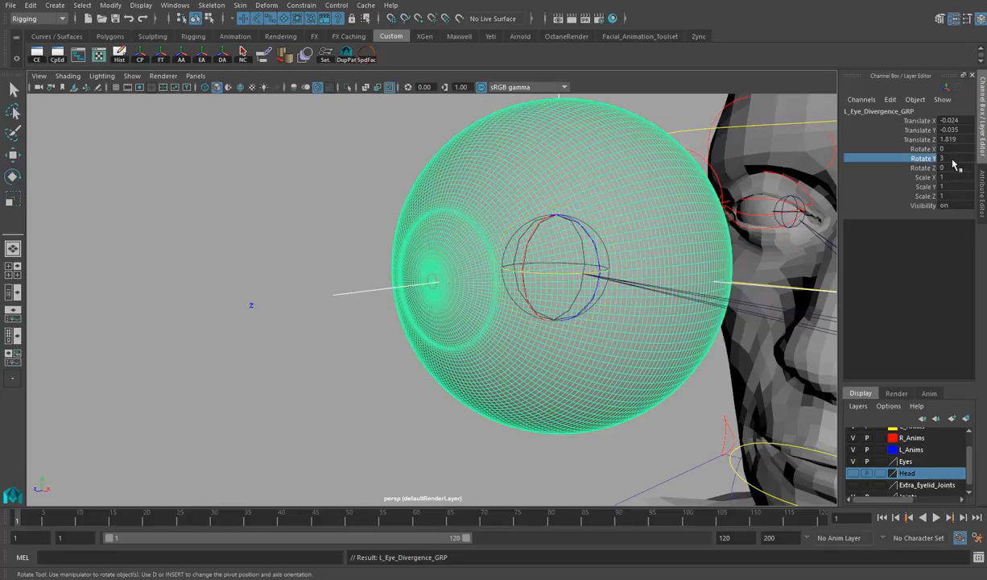
left_click(953, 159)
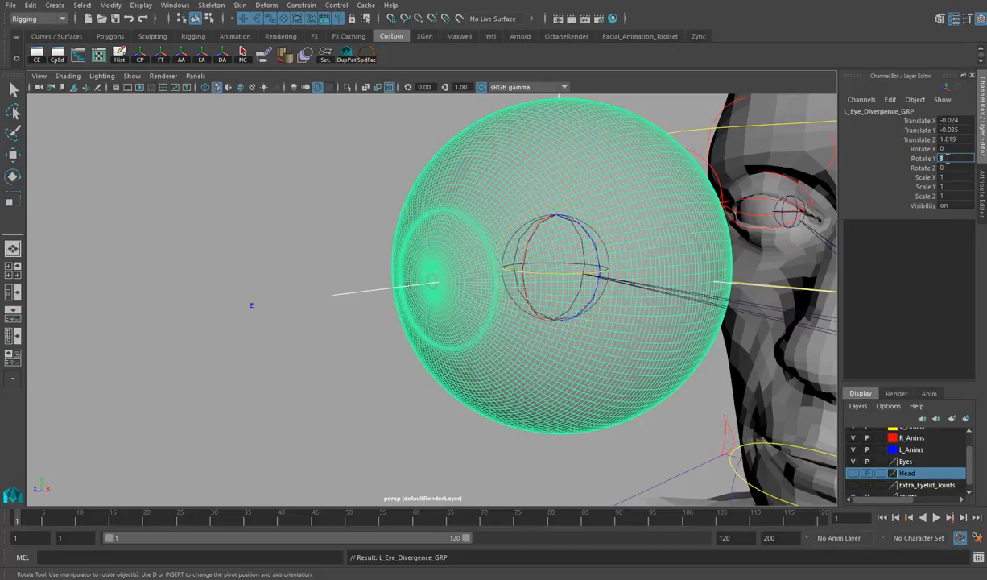
right_click_drag(599, 221, 518, 259, "alt")
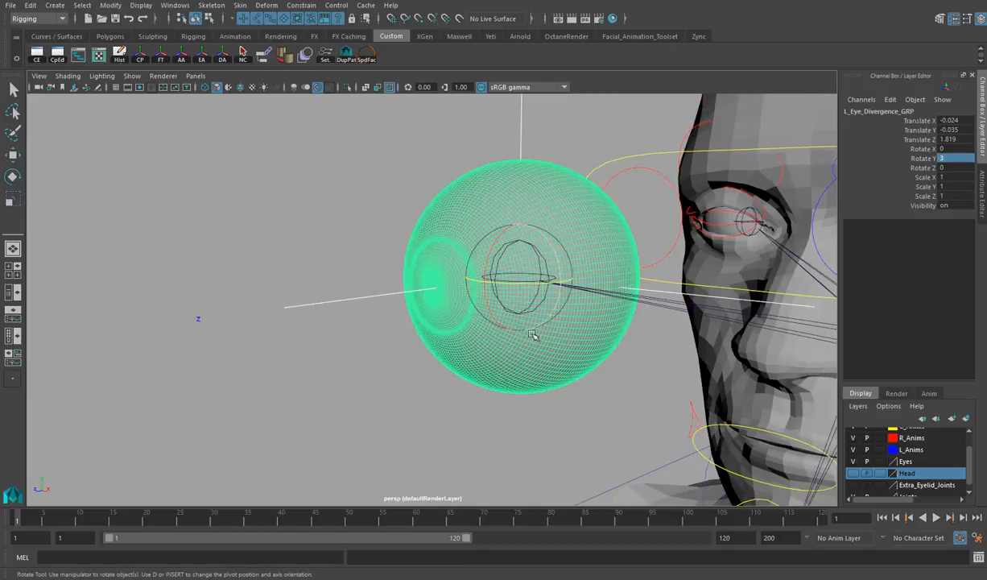
left_click_drag(606, 361, 463, 347, "alt")
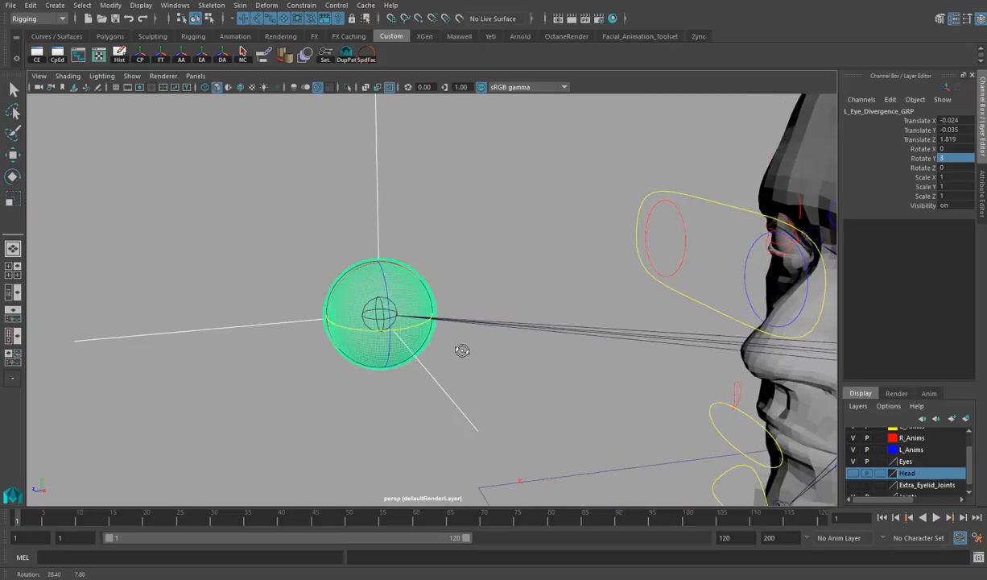
right_click_drag(435, 332, 655, 327, "alt")
right_click_drag(359, 287, 300, 246, "alt")
left_click_drag(299, 246, 430, 242, "alt")
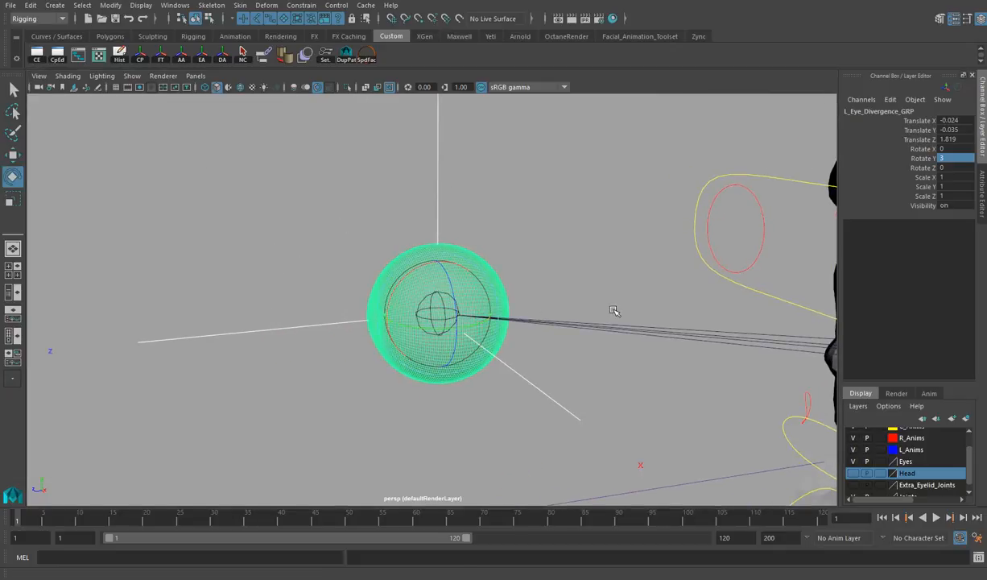
- Undo the recent left-eye edits back to the point where L_Eye_Divergence_GRP still has its parent constraint
key("ctrl+z")
key("ctrl+z")
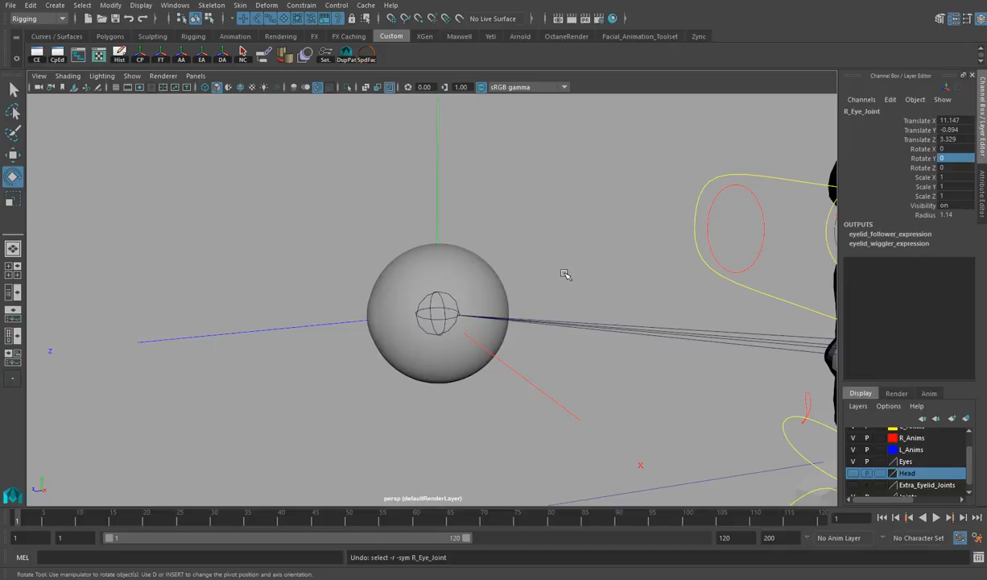
key("ctrl+z")
key("ctrl+z")
key("ctrl+z")
key("ctrl+z")
key("ctrl+z")
key("ctrl+z")
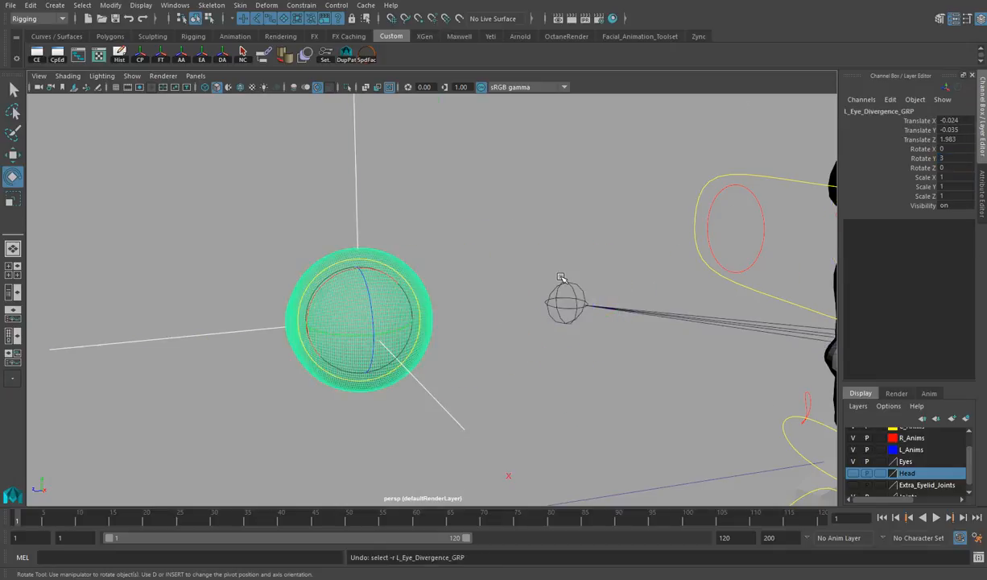
key("ctrl+z")
key("ctrl+z")
key("ctrl+z")
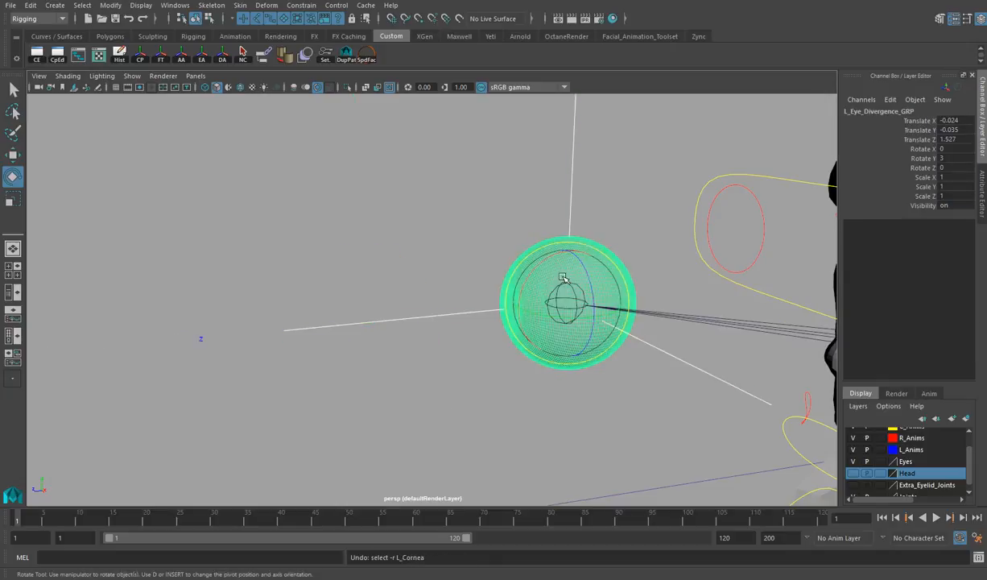
key("ctrl+z")
key("ctrl+z")
key("ctrl+z")
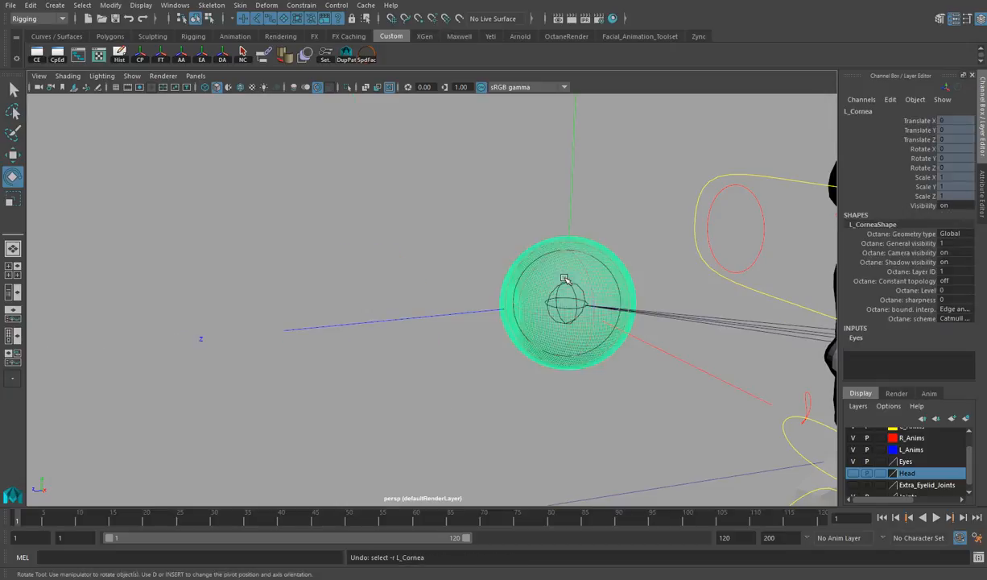
key("ctrl+z")
- Delete the parent constraint on L_Eye_Divergence_GRP, reaching it through the left cornea's hierarchy
left_click_drag(429, 296, 340, 271, "alt")
right_click_drag(341, 272, 386, 275, "alt")
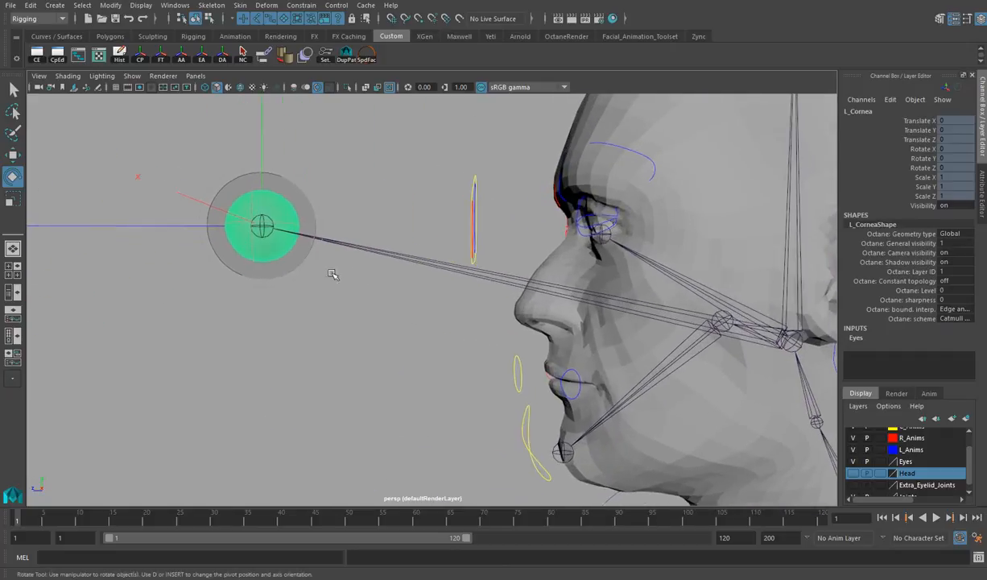
key("shift+z")
left_click_drag(229, 277, 362, 360, "alt")
left_click(341, 338)
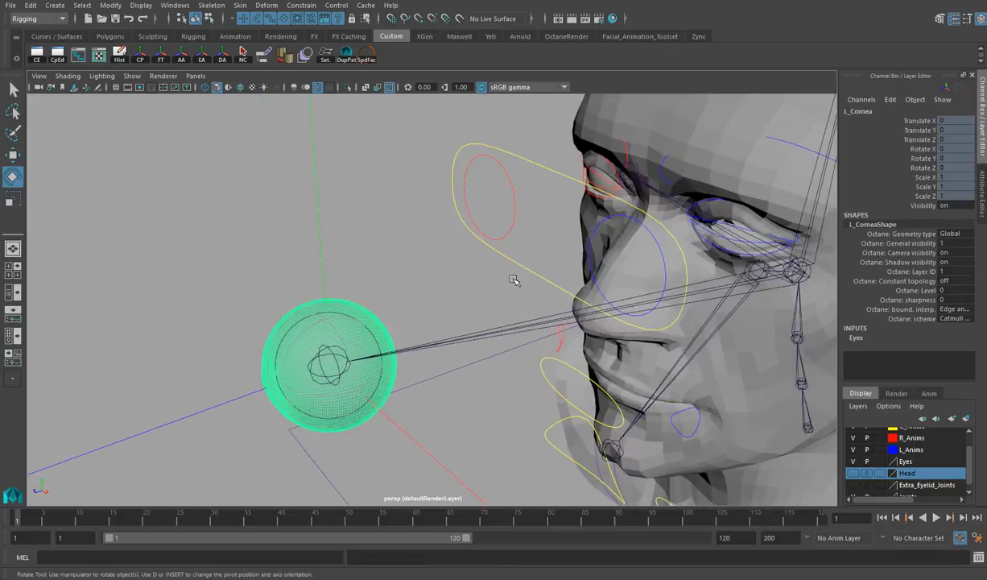
key("Up")
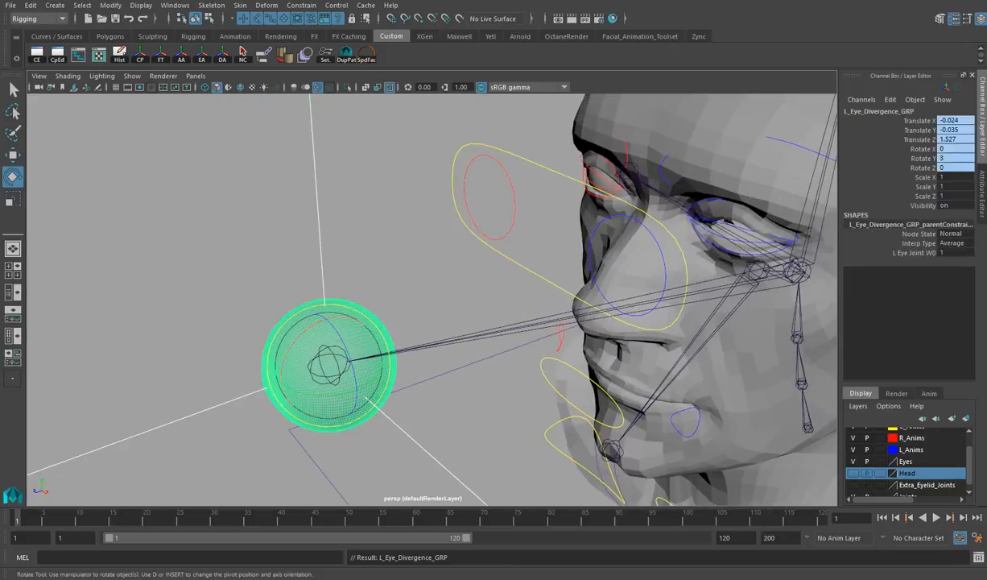
key("Down")
key("Delete")
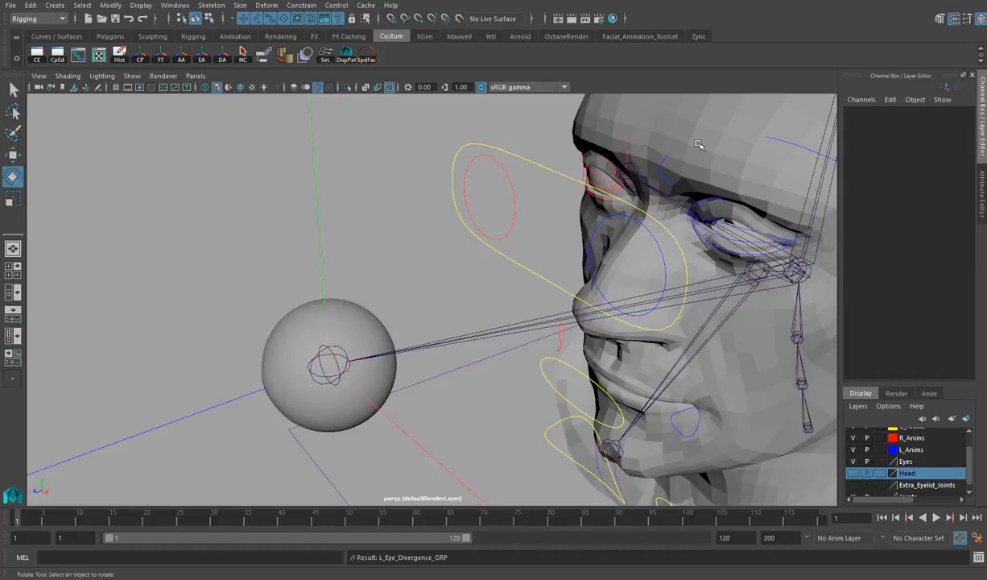
- Try moving L_Eye_Joint away from the centre of the unconstrained left eyeball, and undo the move
left_click(447, 344)
left_click_drag(356, 326, 314, 293, "alt")
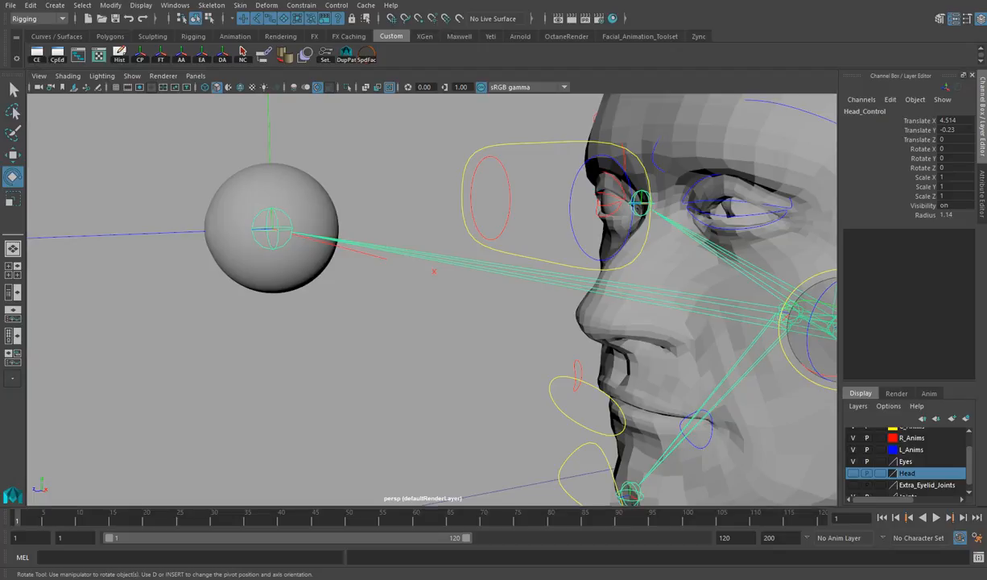
left_click(322, 250)
key("w")
left_click_drag(264, 233, 308, 264)
left_click(274, 231)
key("ctrl+z")
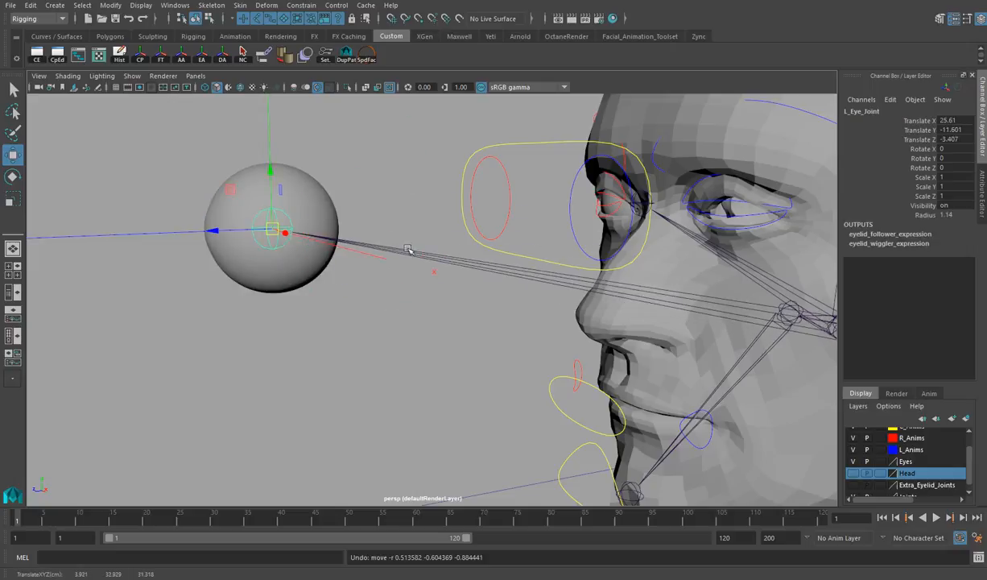
- Parent-constrain L_Eye_Divergence_GRP to L_Eye_Joint with Maintain Offset on and default settings for all axes, and move the joint as a test
left_click_drag(449, 255, 456, 286, "alt")
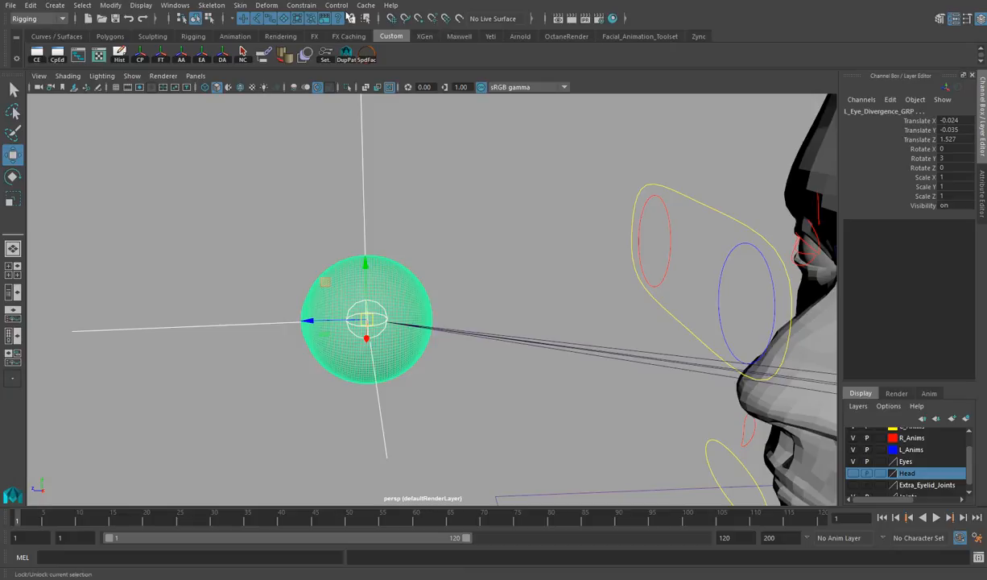
left_click(303, 8)
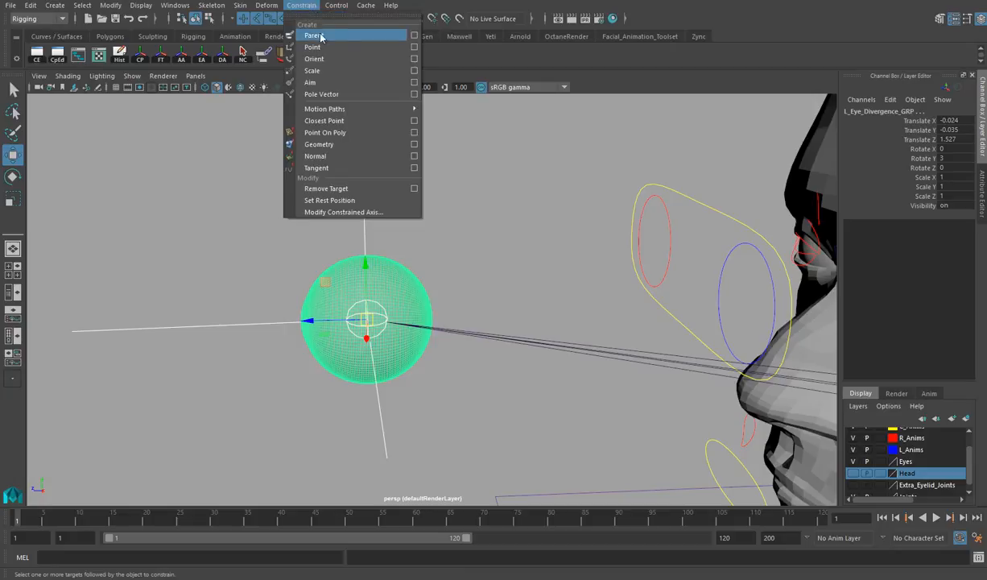
left_click(415, 36)
left_click_drag(450, 188, 634, 101)
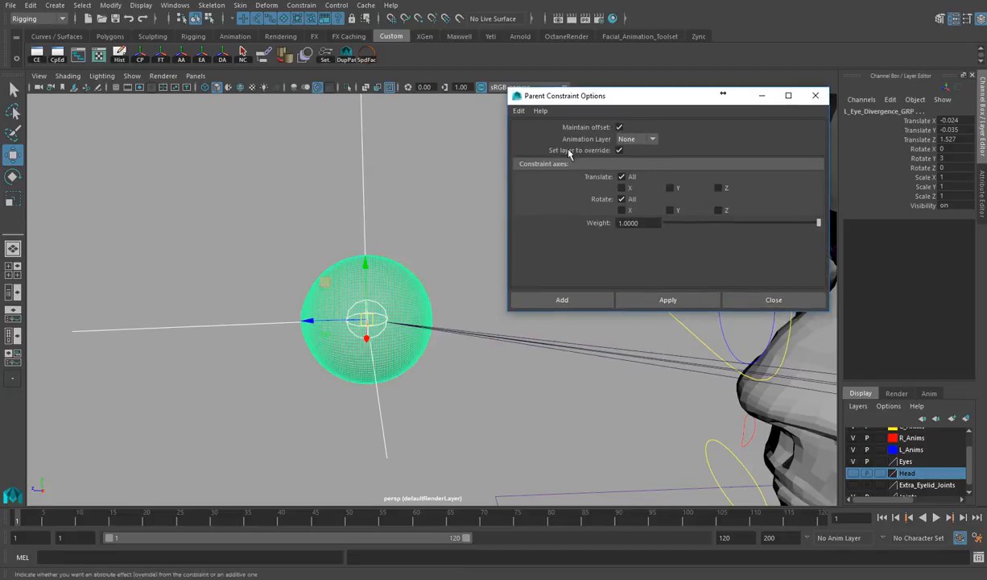
left_click(522, 111)
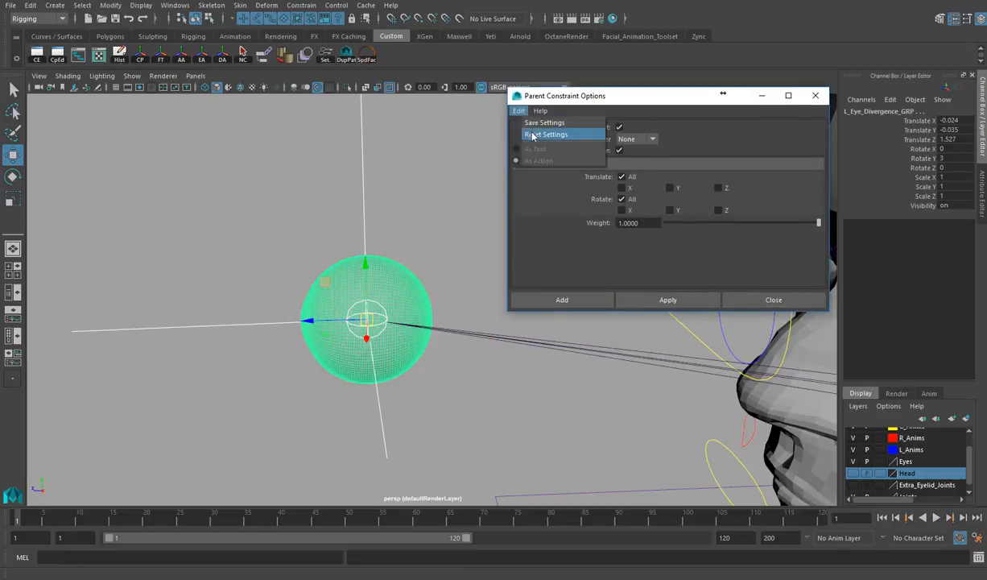
left_click(532, 135)
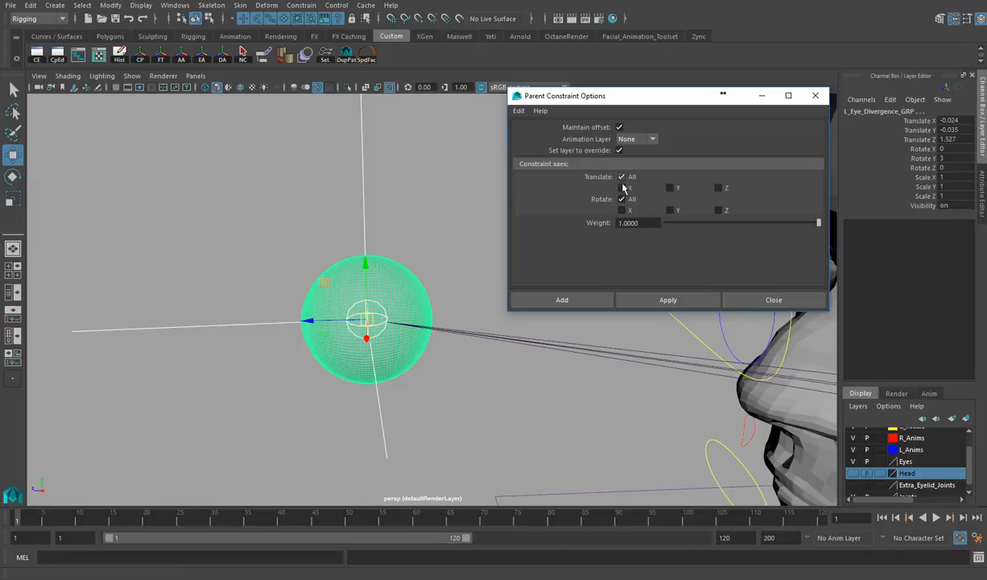
left_click(581, 298)
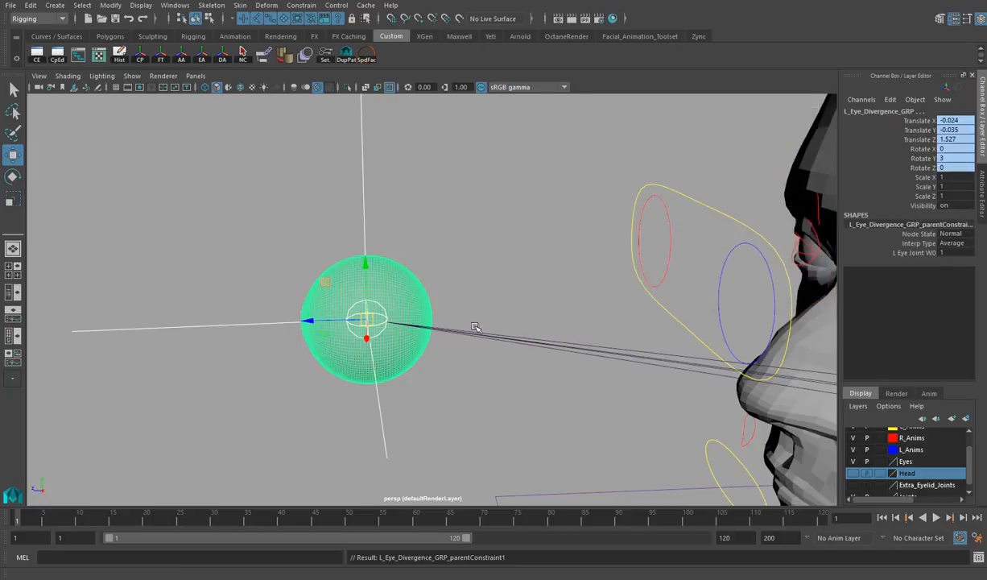
left_click(371, 317)
left_click_drag(371, 318, 395, 301)
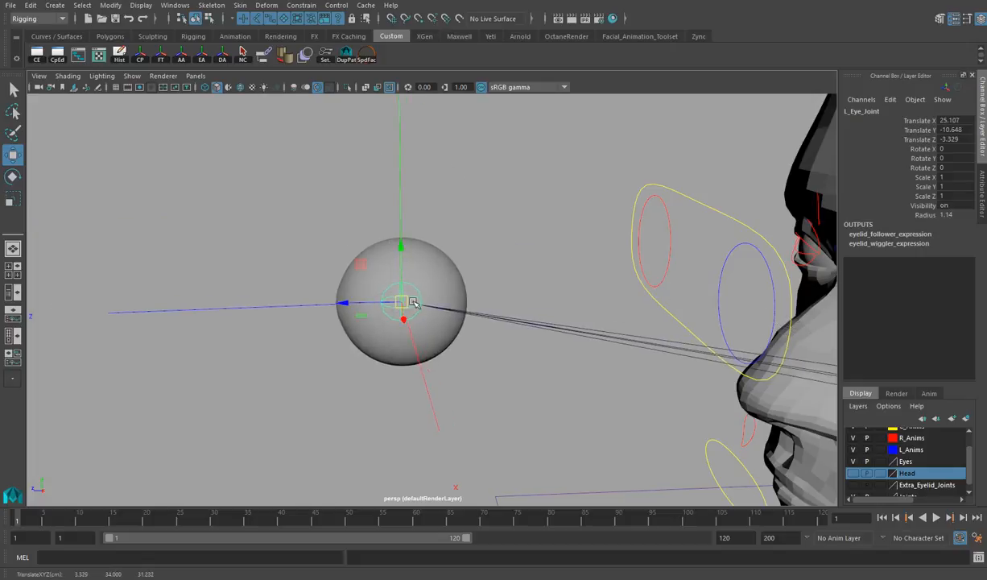
- Select L_Eye_Divergence_GRP through the left eyeball and hide its local rotation axes
left_click(450, 274)
key("Up")
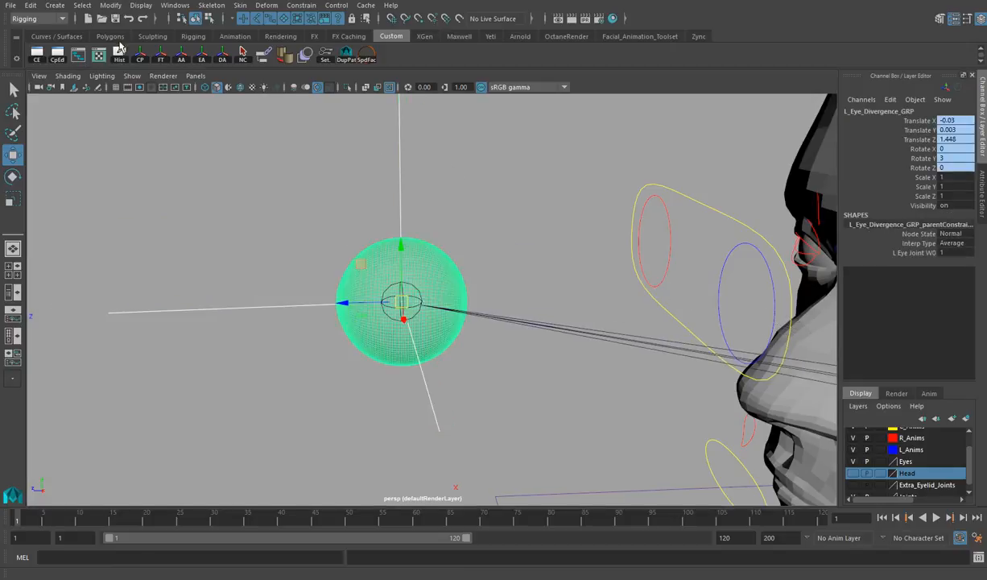
left_click(110, 5)
left_click(100, 6)
left_click(103, 5)
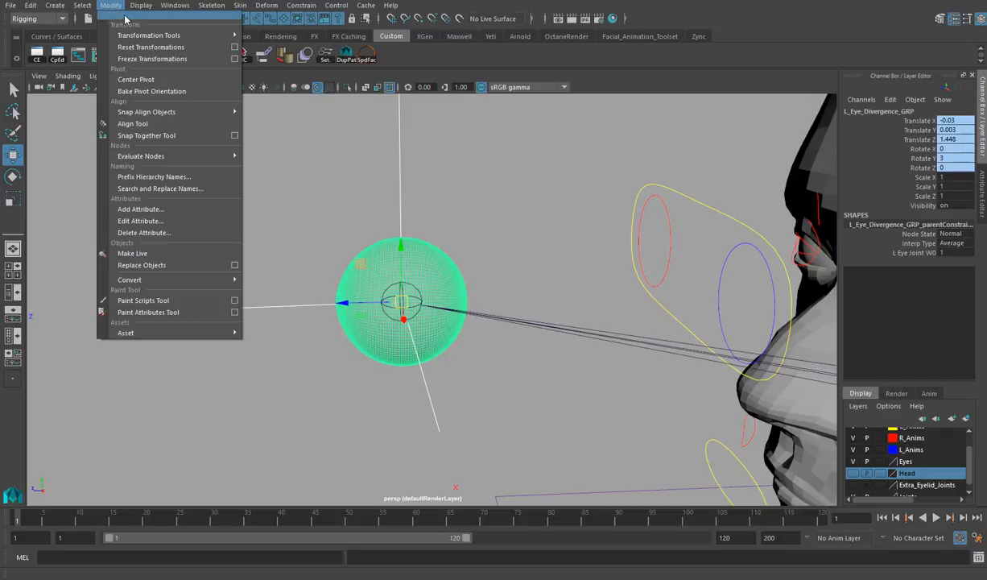
mouse_move(143, 7)
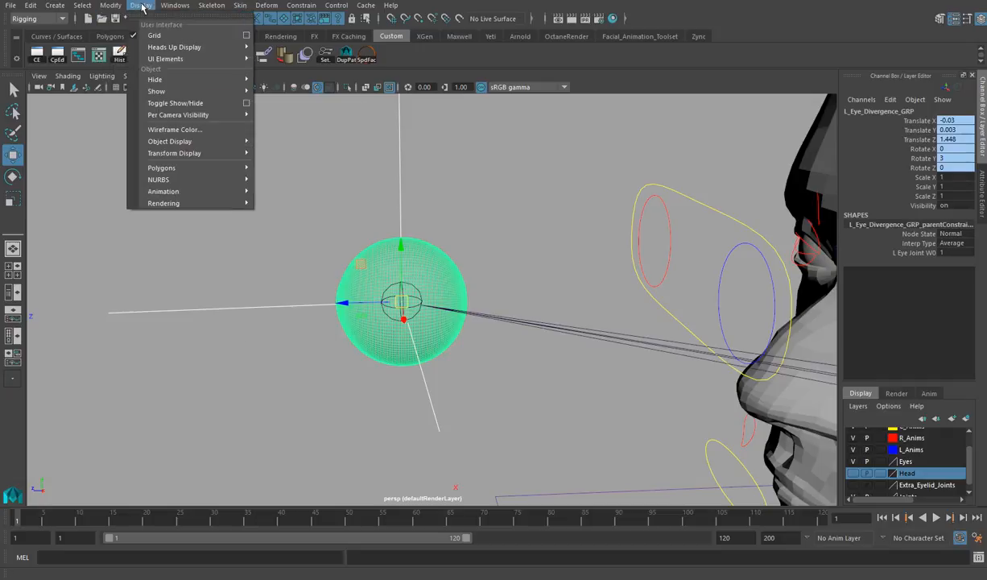
mouse_move(233, 153)
left_click(283, 165)
- Move L_Eye_Joint with the constrained eyeball back into the head's left eye socket
right_click_drag(590, 275, 435, 257, "alt")
middle_click_drag(435, 256, 365, 232, "alt")
left_click_drag(290, 271, 519, 271)
key("ctrl+z")
left_click(351, 272)
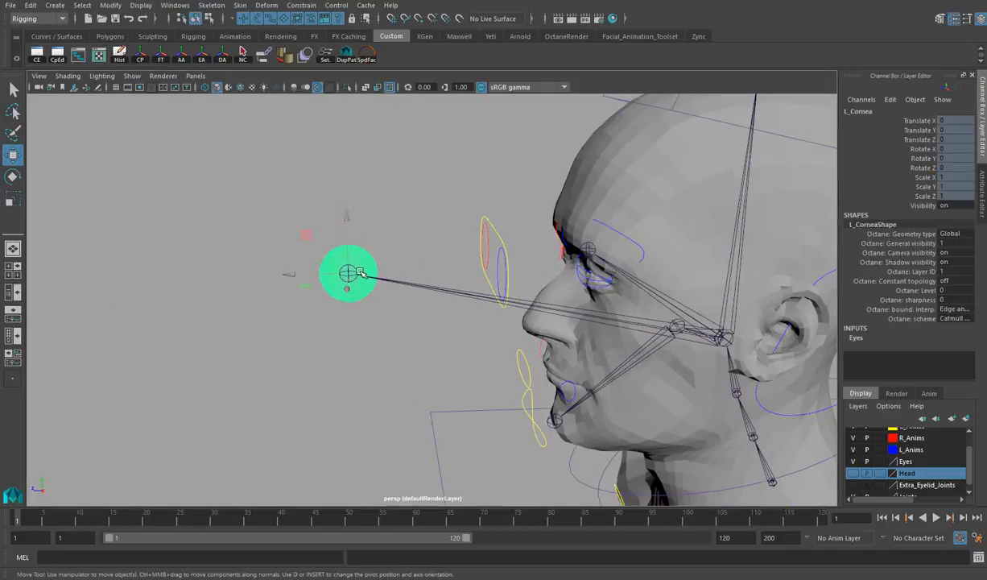
left_click_drag(293, 275, 636, 248)
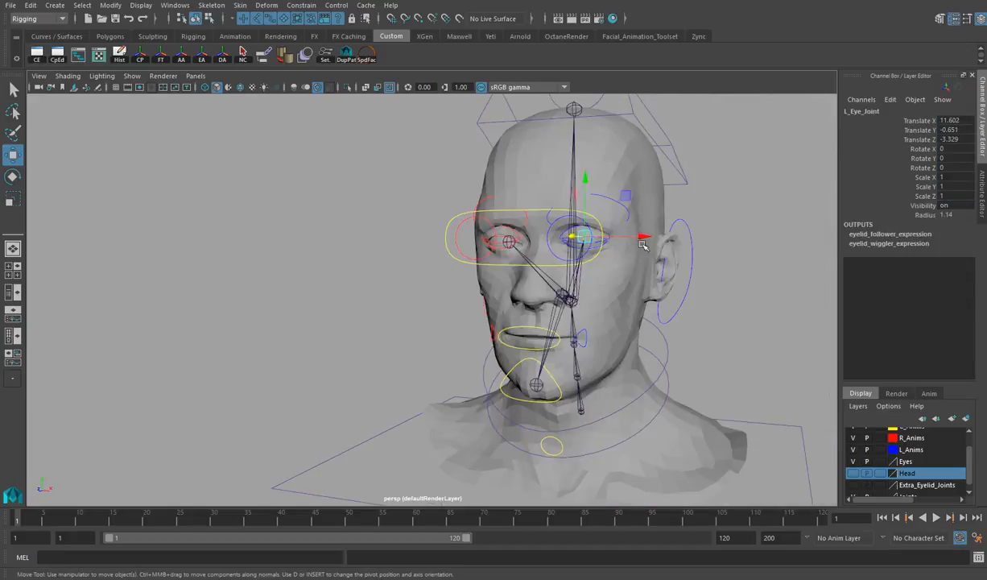
- Align L_Eye_Joint with the right eye joint in the side view, at Translate X 11.143 and Translate Y -0.898
left_click_drag(586, 184, 447, 207)
scroll(459, 209, "up", 6)
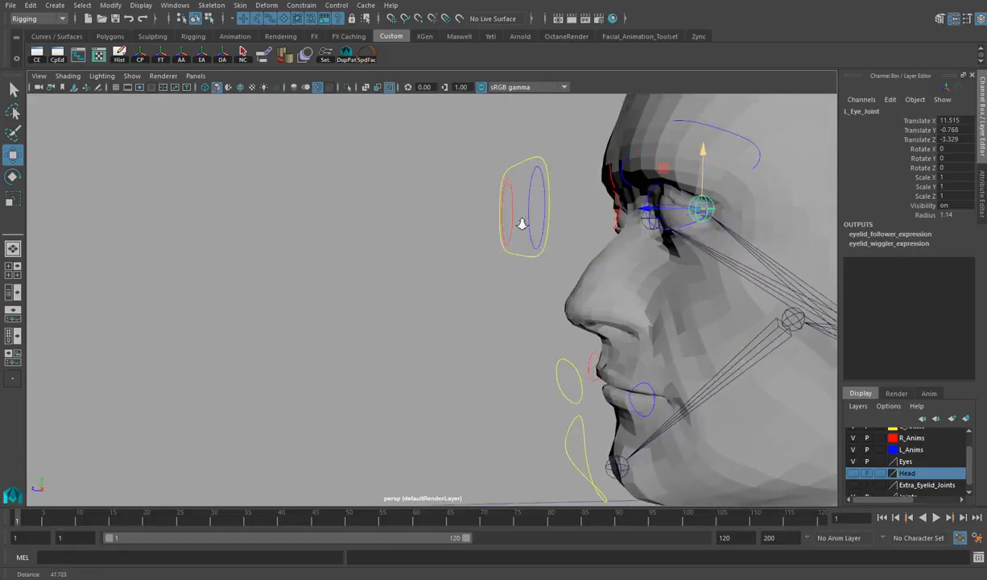
left_click_drag(337, 215, 280, 210, "alt")
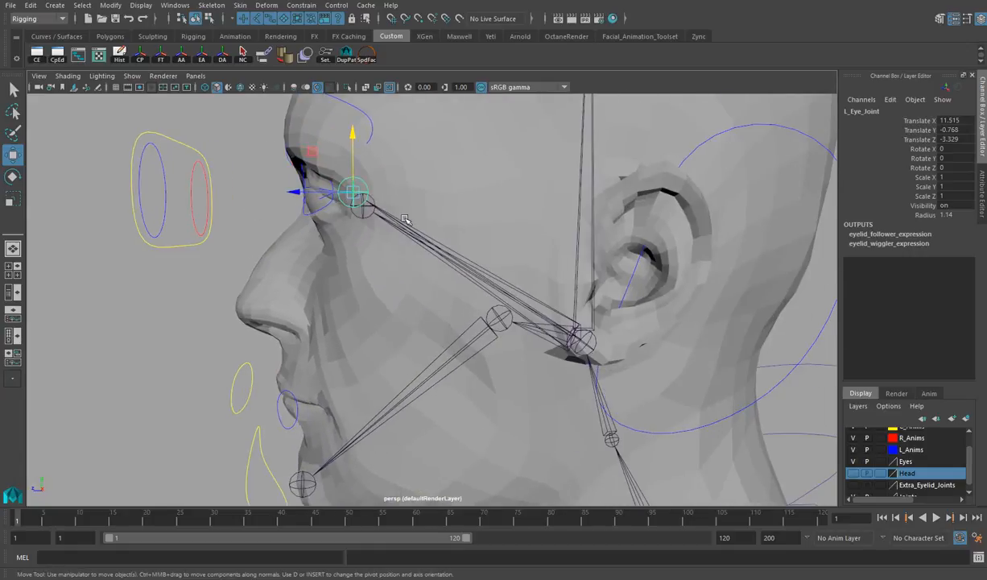
right_click_drag(535, 210, 315, 223, "alt")
left_click_drag(315, 223, 428, 246, "alt")
right_click_drag(428, 245, 486, 236, "alt")
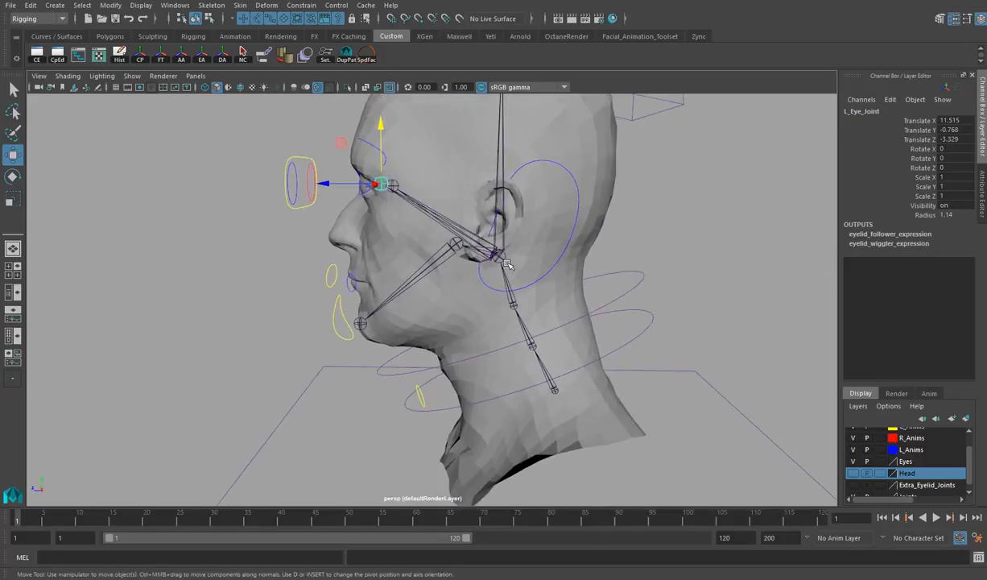
key("space")
key("space")
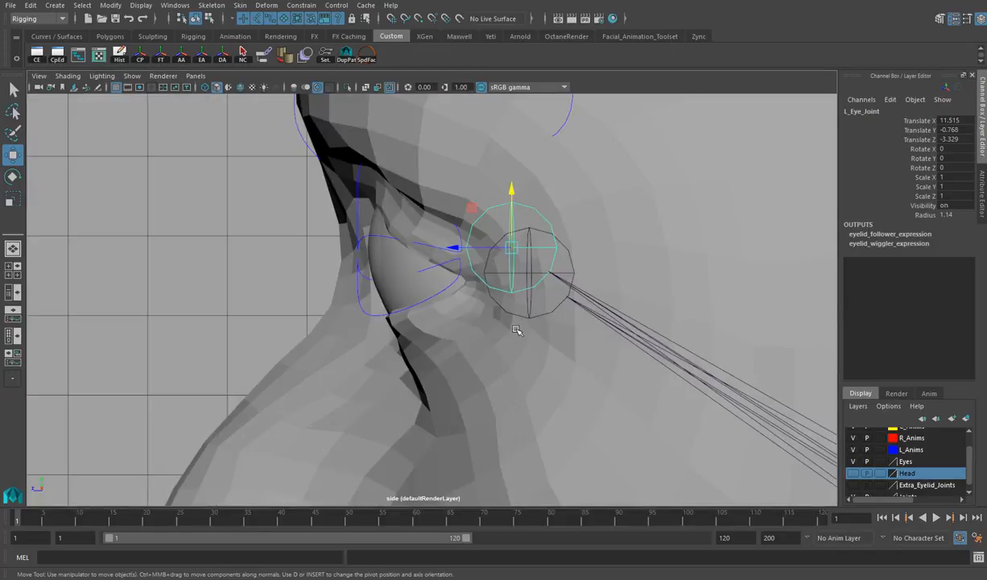
left_click_drag(507, 235, 527, 274)
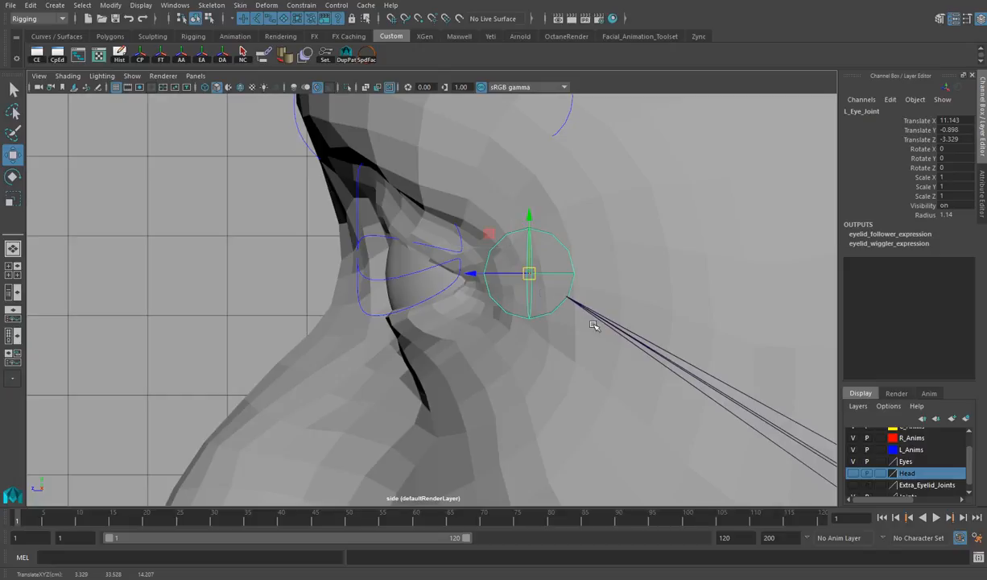
- Hide the polygon meshes and the grid in the side view, framing the jaw and neck joints
right_click_drag(577, 320, 315, 275, "alt")
middle_click_drag(451, 470, 341, 247, "alt")
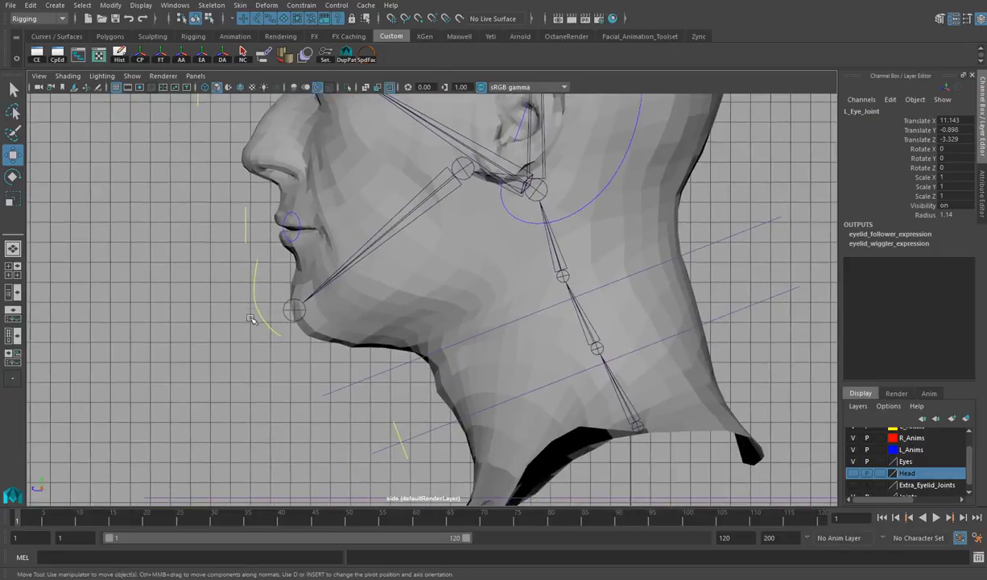
left_click(265, 312)
left_click(259, 314)
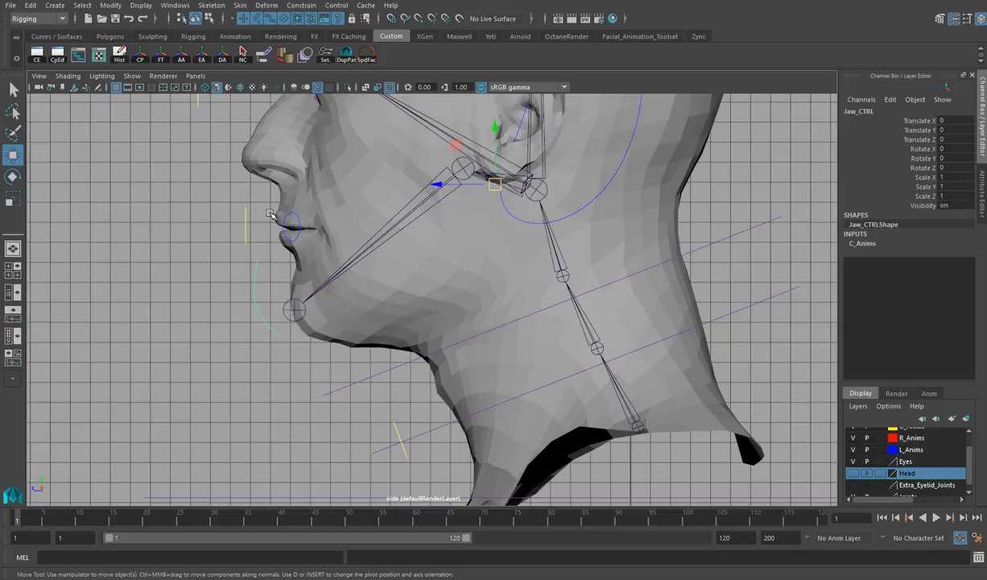
left_click(736, 314)
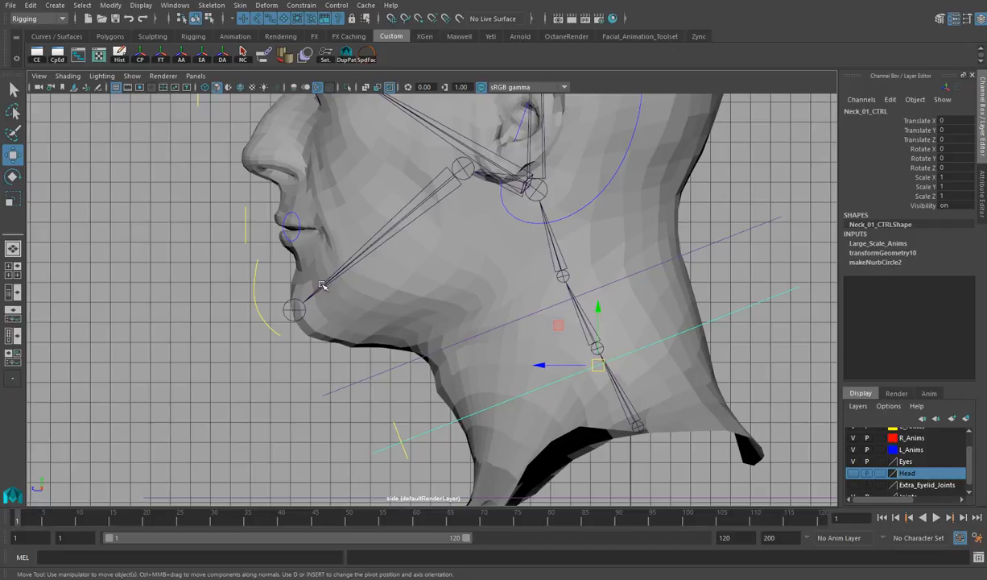
left_click(132, 76)
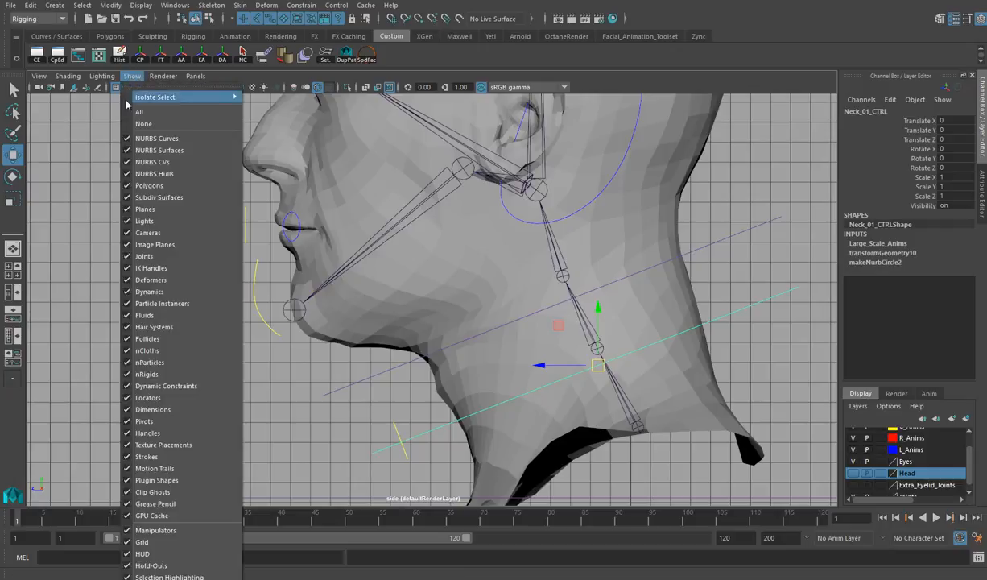
left_click(138, 186)
middle_click_drag(491, 398, 435, 372, "alt")
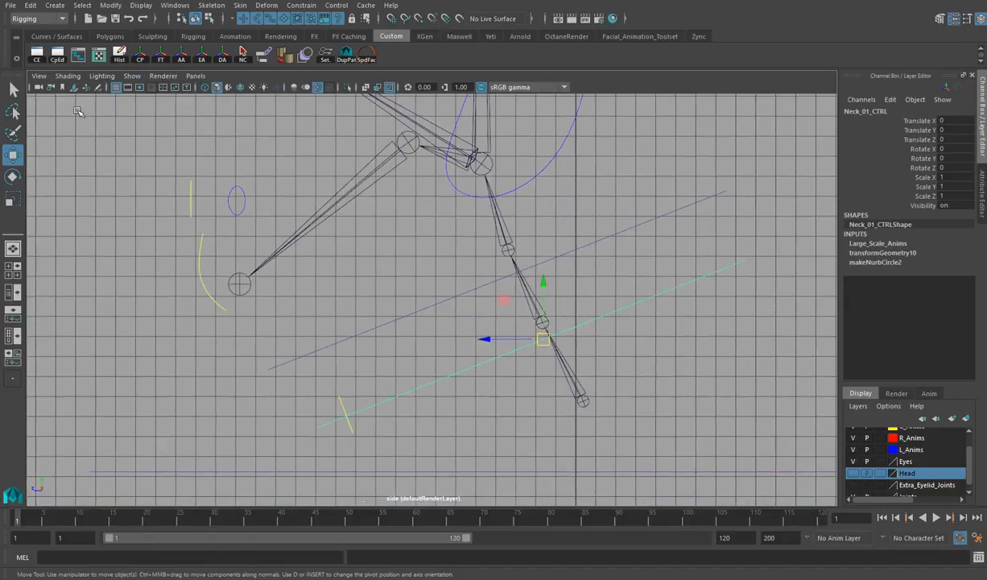
left_click(115, 87)
scroll(431, 346, "up", 2)
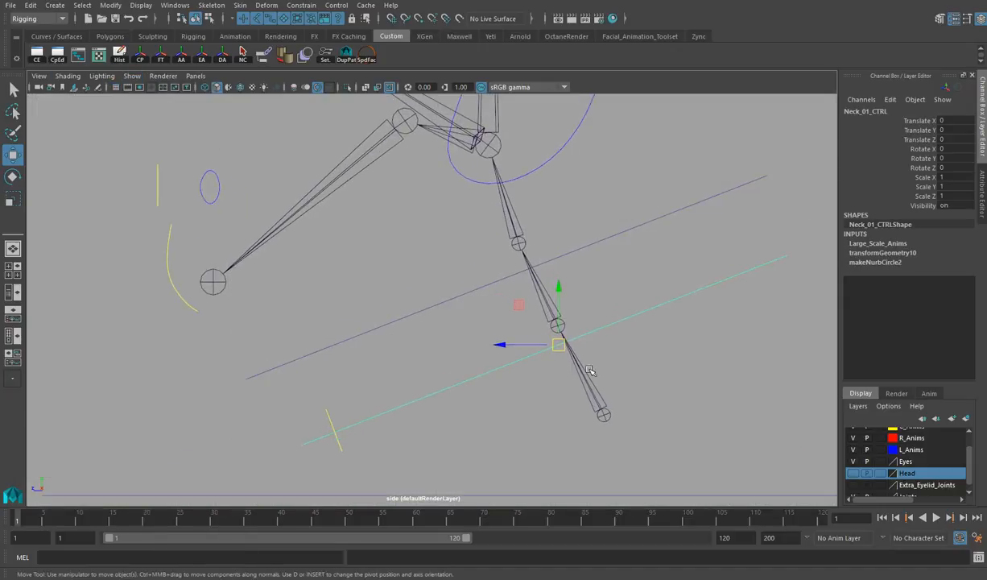
- Snap Neck_01_CTRL onto the Neck_01 joint
left_click(569, 325)
left_click(561, 324)
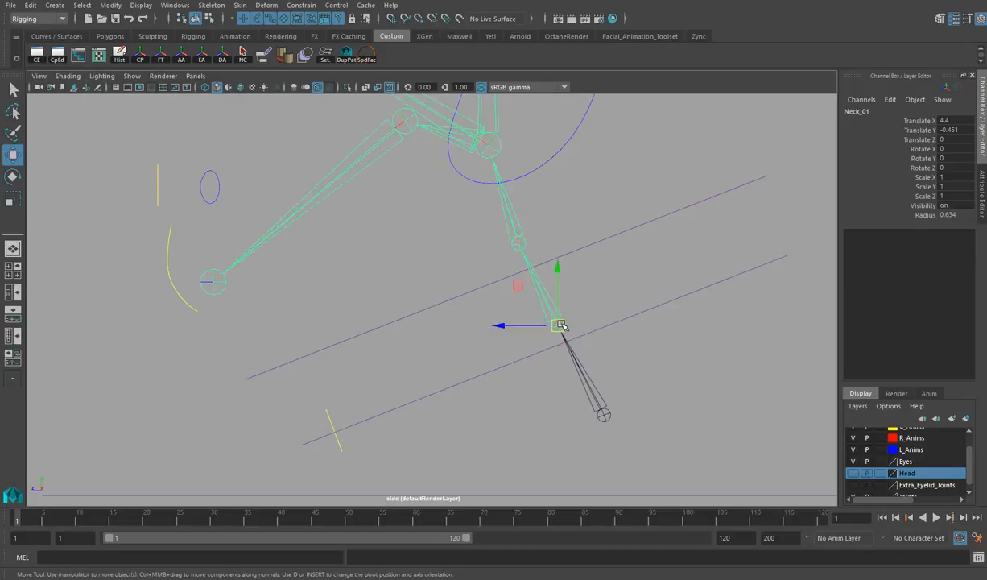
left_click(568, 360)
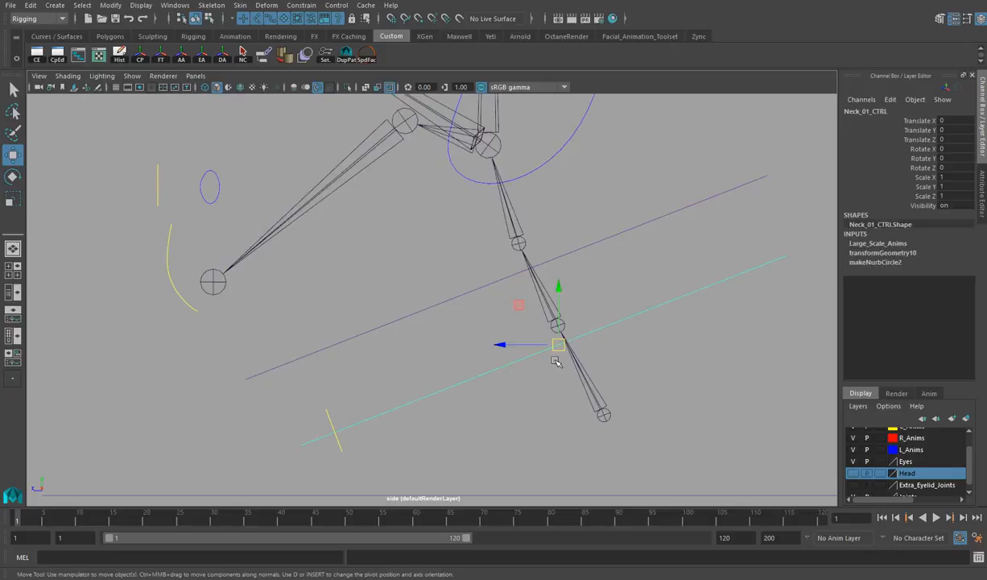
key("v")
left_click_drag(558, 346, 557, 325)
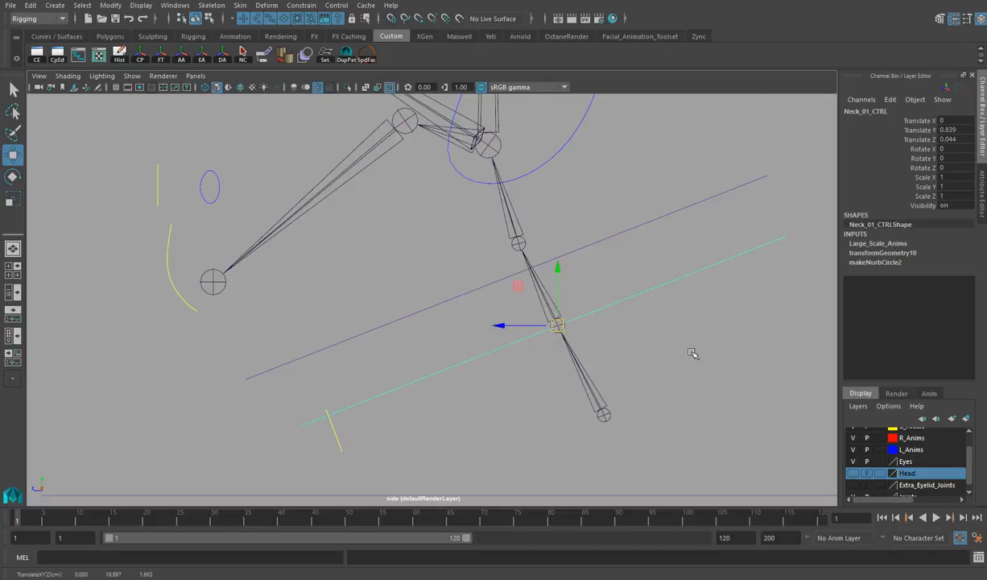
- Snap the upper neck control curve onto the neck joint above Neck_01
left_click(592, 244)
key("v")
left_click_drag(531, 266, 519, 244)
- Snap Root_CTRL onto the joint at the base of the neck chain
left_click(602, 495)
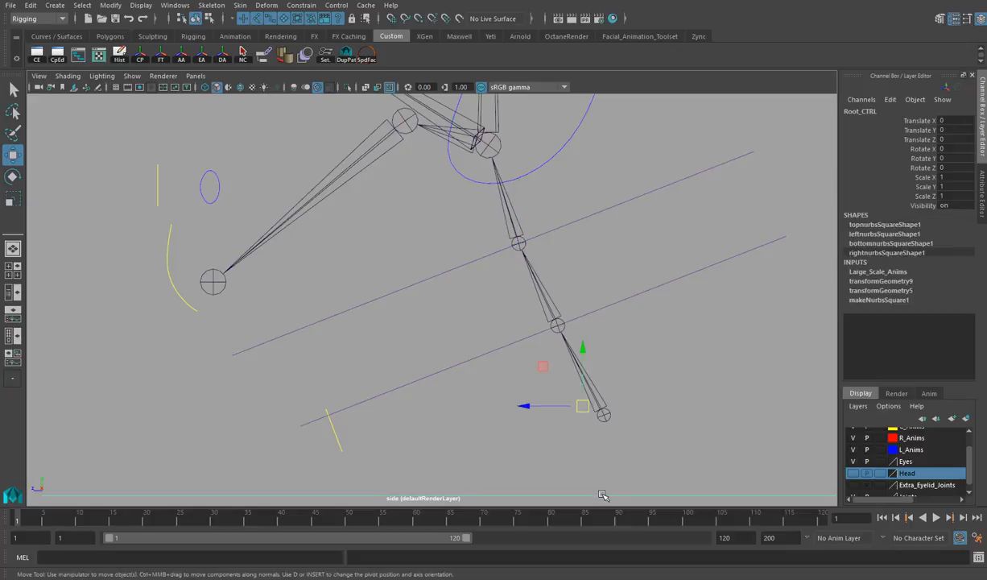
middle_click_drag(594, 392, 593, 284, "alt")
right_click_drag(662, 344, 475, 347, "alt")
right_click_drag(745, 379, 615, 341, "alt")
left_click_drag(530, 298, 544, 303)
middle_click_drag(419, 283, 544, 345, "alt")
- Show the polygon meshes and move Throat_CTRL closer to the front of the neck, to Translate Y 1.466 and Z -1.3
left_click(491, 377)
right_click_drag(520, 395, 573, 385, "alt")
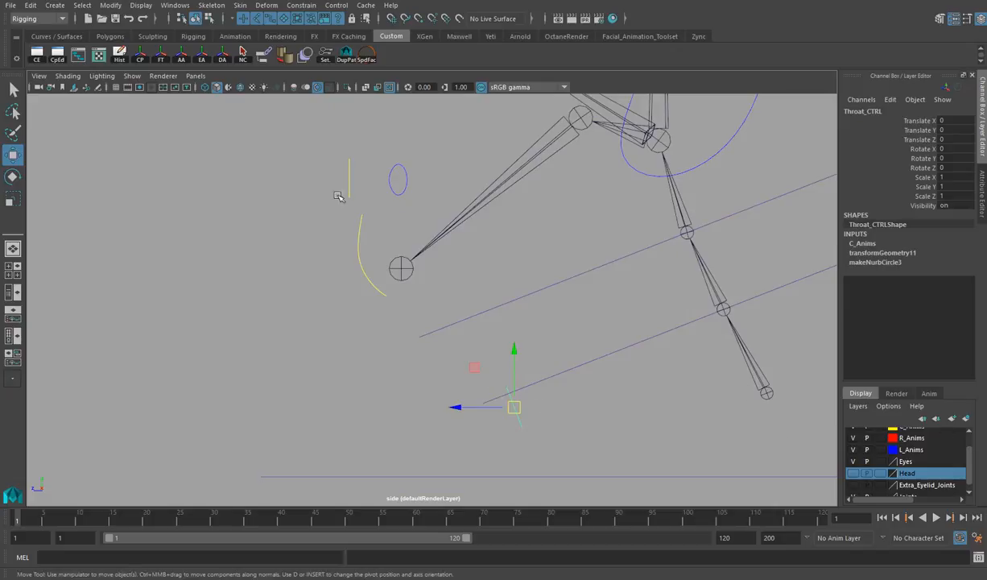
left_click(131, 76)
left_click(149, 185)
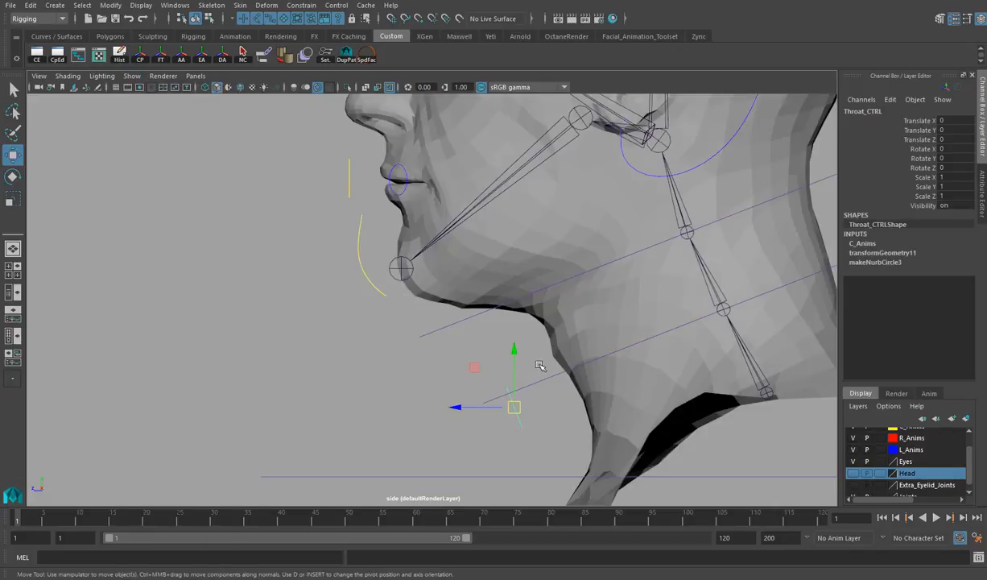
left_click_drag(513, 406, 541, 376)
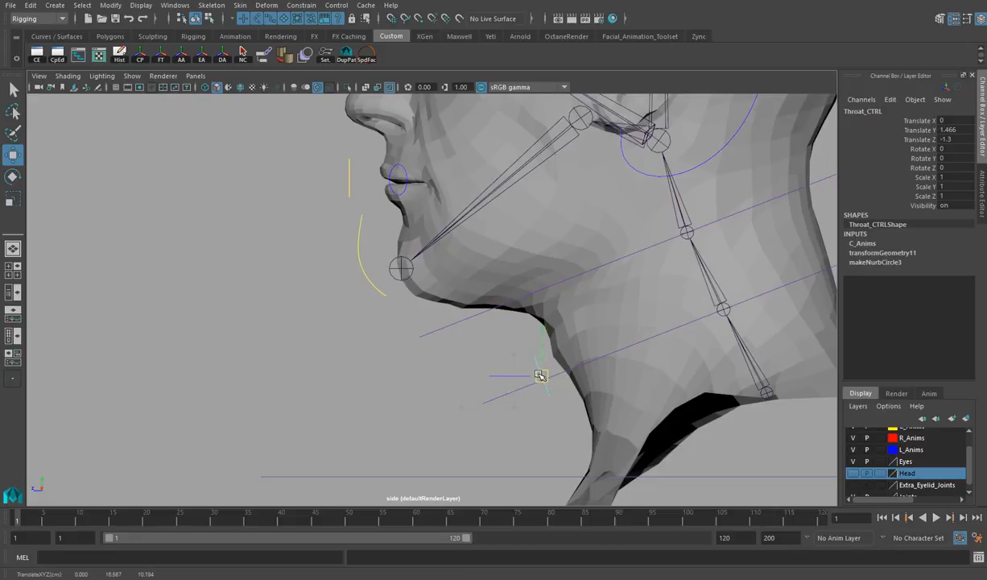
- Hide the polygon meshes again and move Jaw_CTRL slightly down and back, to Translate Y -0.885 and Z -0.249
middle_click_drag(509, 255, 459, 409, "alt")
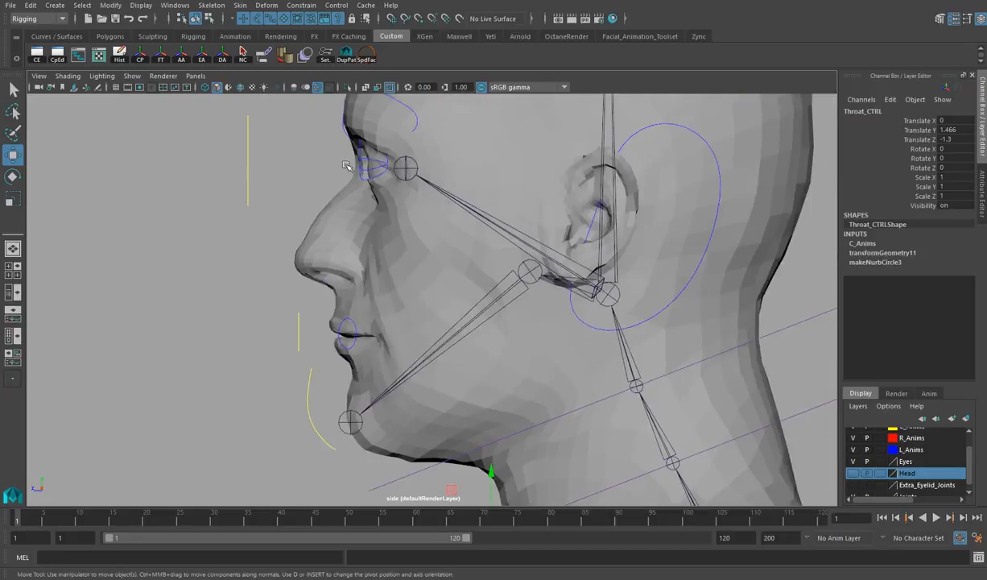
left_click(132, 78)
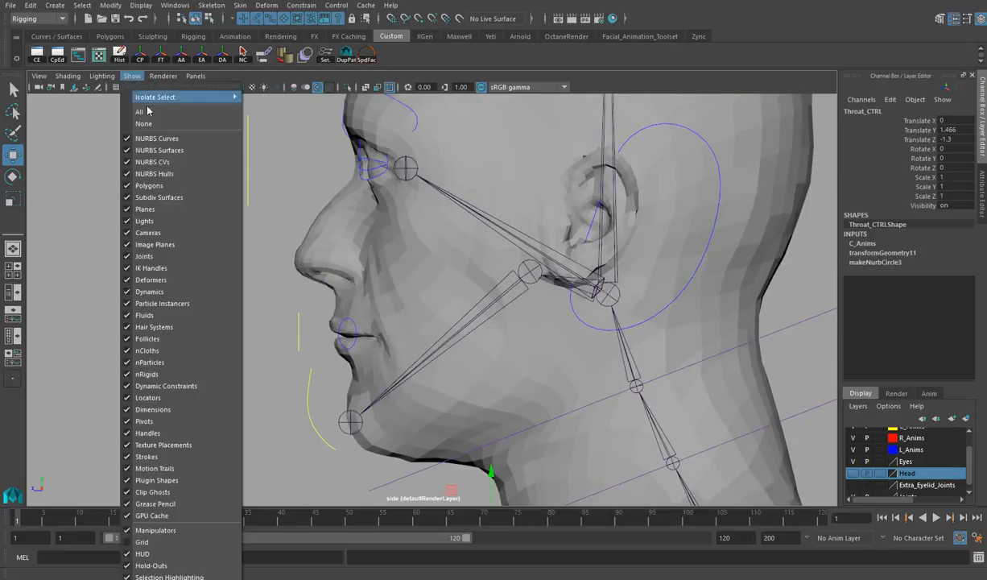
left_click(151, 185)
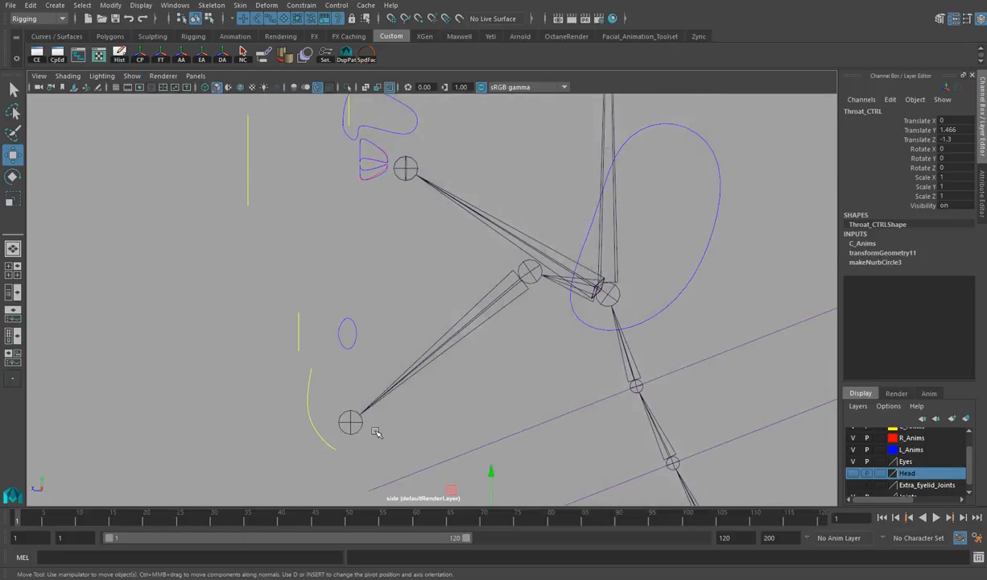
left_click(318, 437)
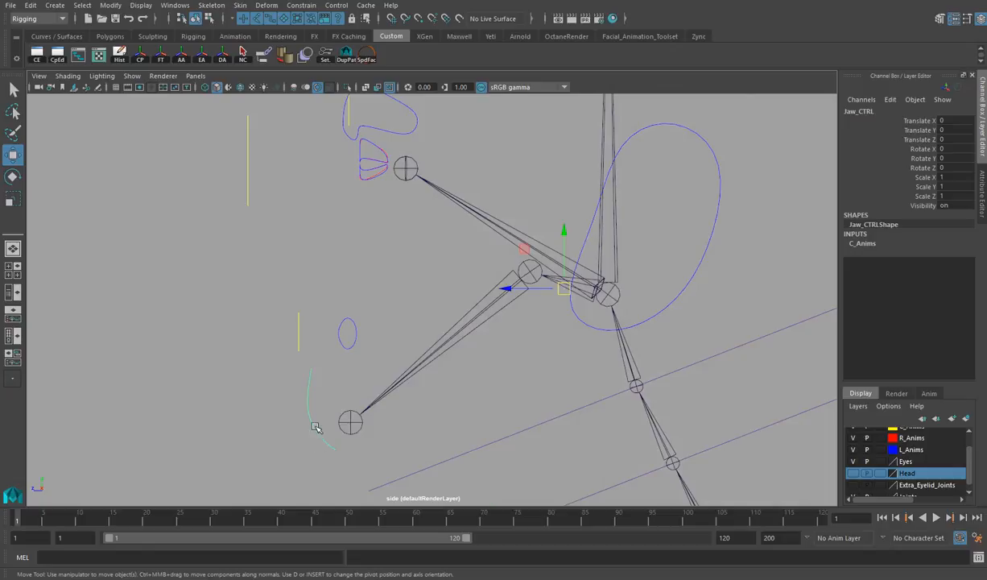
middle_click_drag(320, 388, 372, 314, "alt")
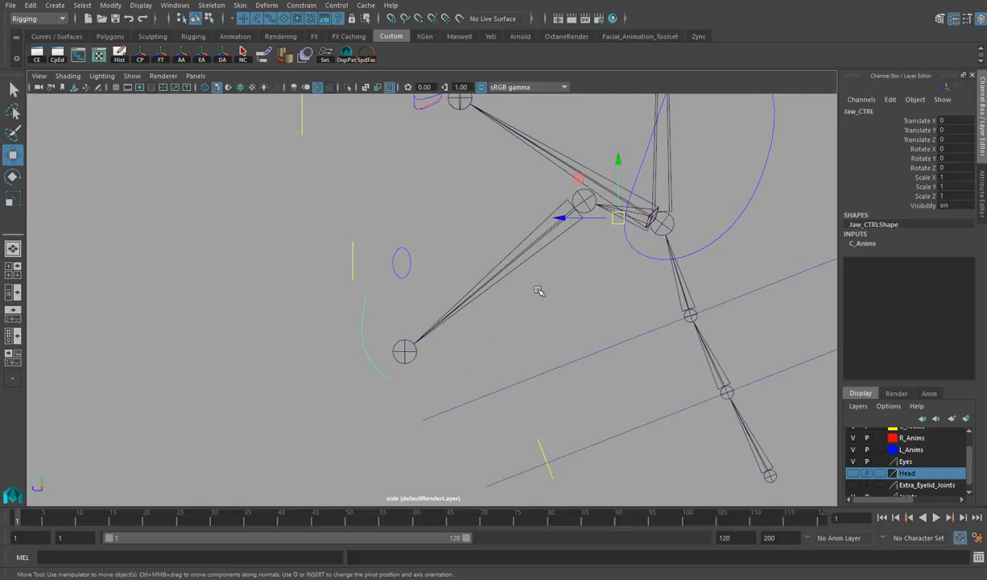
left_click_drag(594, 211, 627, 239)
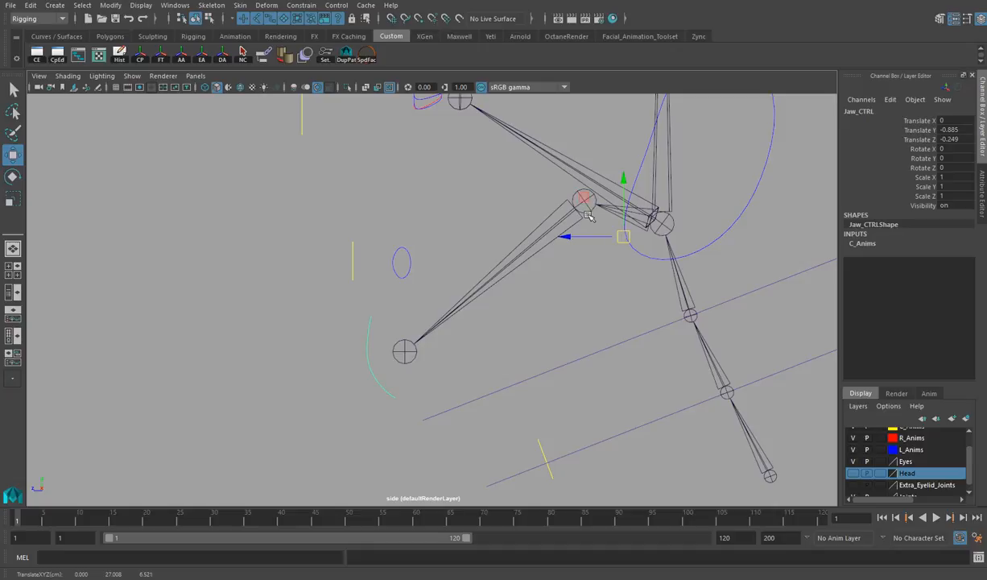
- Try moving the whole Jaw_CTRL with point snapping, and undo the move
key("v")
left_click_drag(627, 240, 621, 235)
key("ctrl+z")
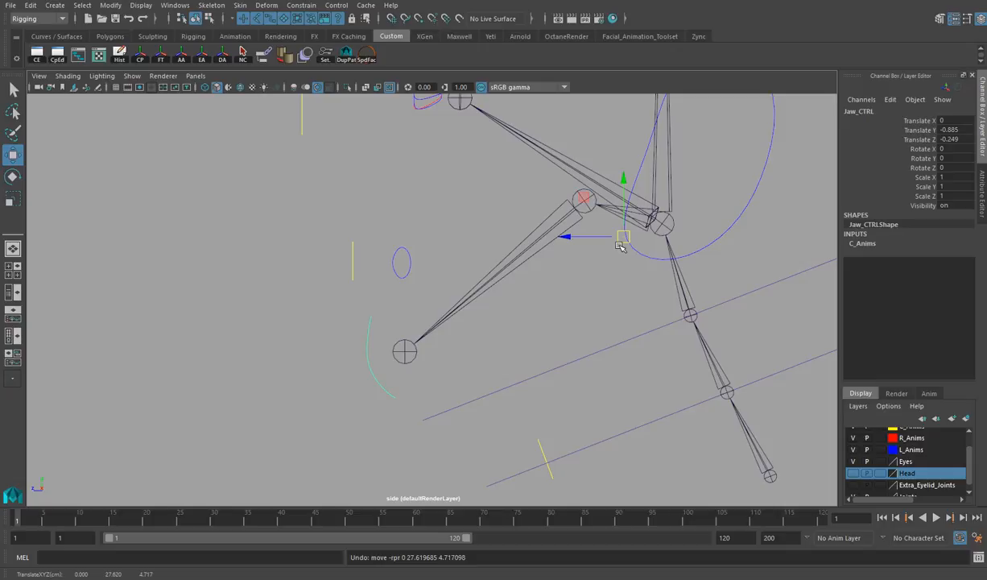
- Snap only the pivot of Jaw_CTRL onto the jaw hinge joint, leaving the control curve in place
key("d")
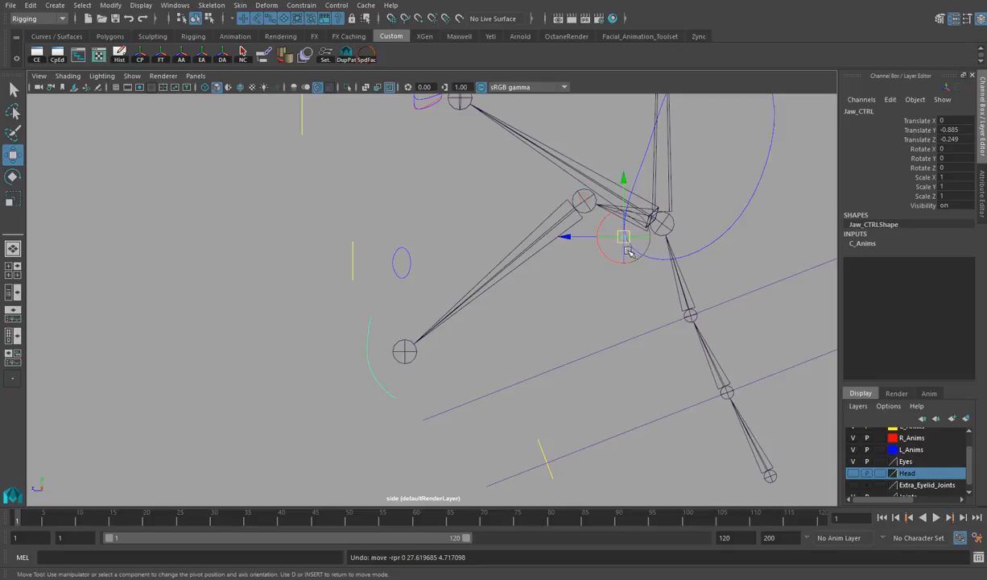
left_click_drag(622, 198, 615, 229)
key("ctrl+z")
key("v")
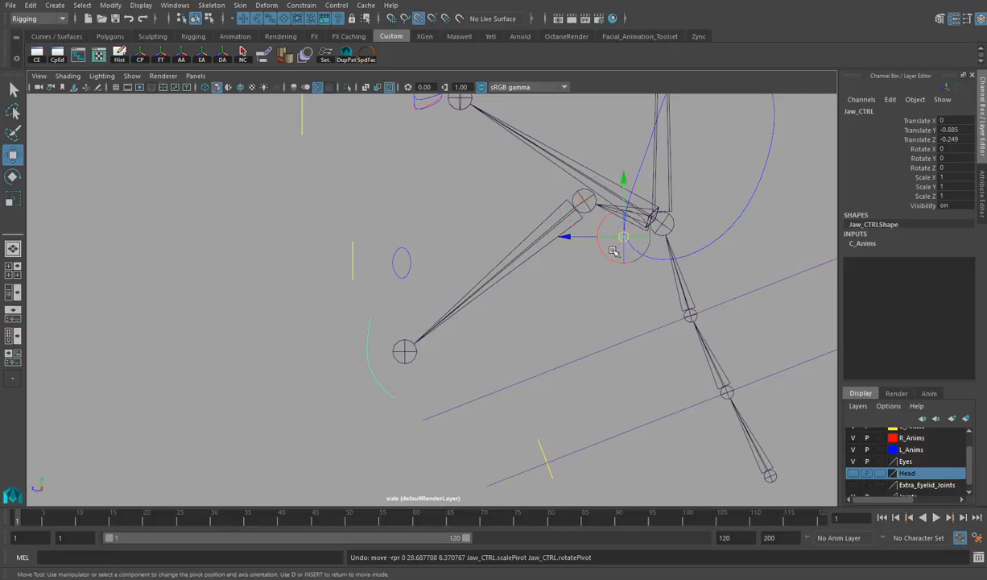
mouse_move(621, 233)
left_mouse_down()
mouse_move(587, 203)
mouse_move(620, 233)
left_mouse_up()
left_click_drag(627, 175, 601, 245)
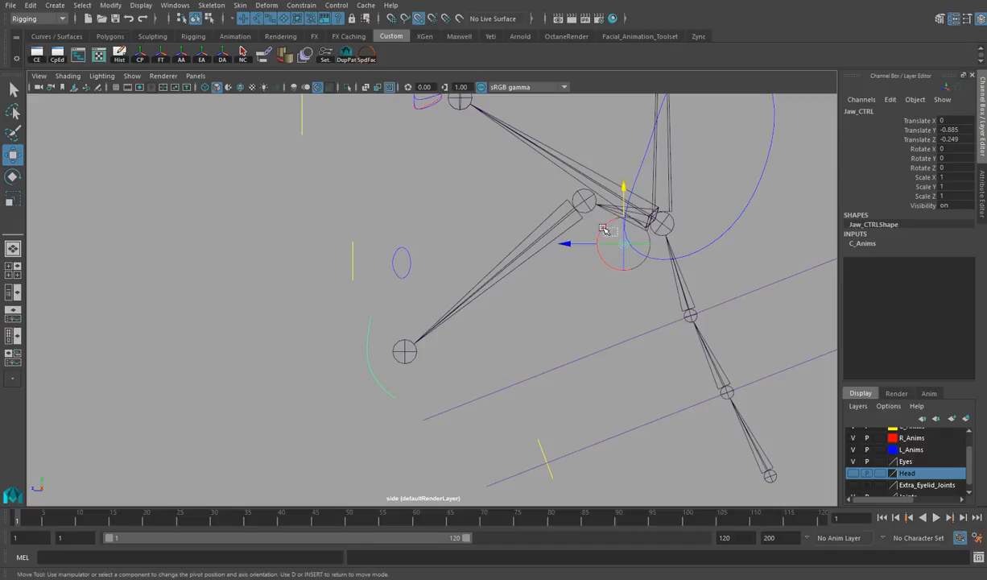
left_click(606, 231)
key("ctrl+z")
key("v")
left_click_drag(620, 241, 614, 236)
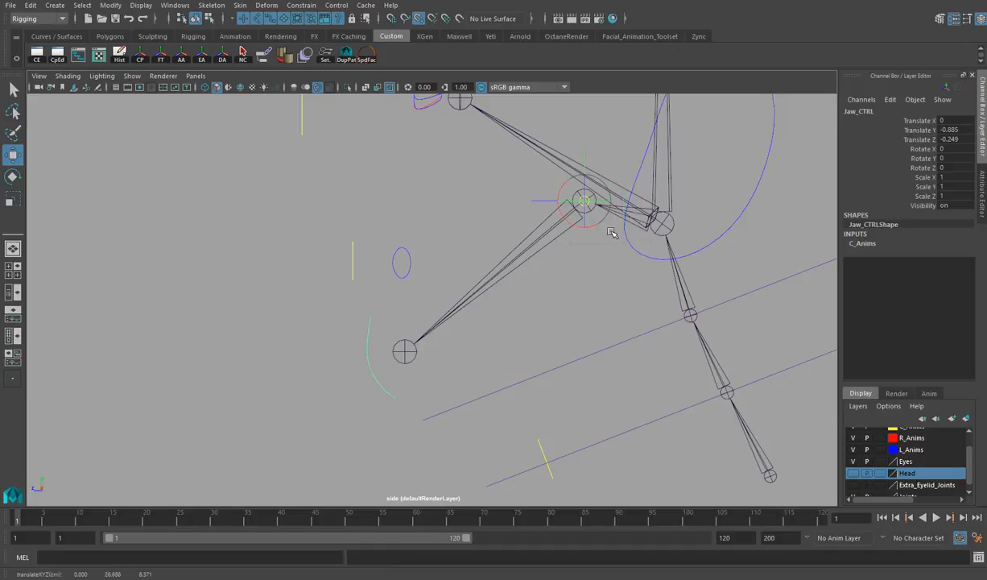
- Try rotating the pivot orientation of Jaw_CTRL, undo the rotation and leave pivot editing
key("Insert")
key("Insert")
mouse_move(592, 228)
left_mouse_down()
mouse_move(601, 230)
mouse_move(578, 232)
left_mouse_up()
key("ctrl+z")
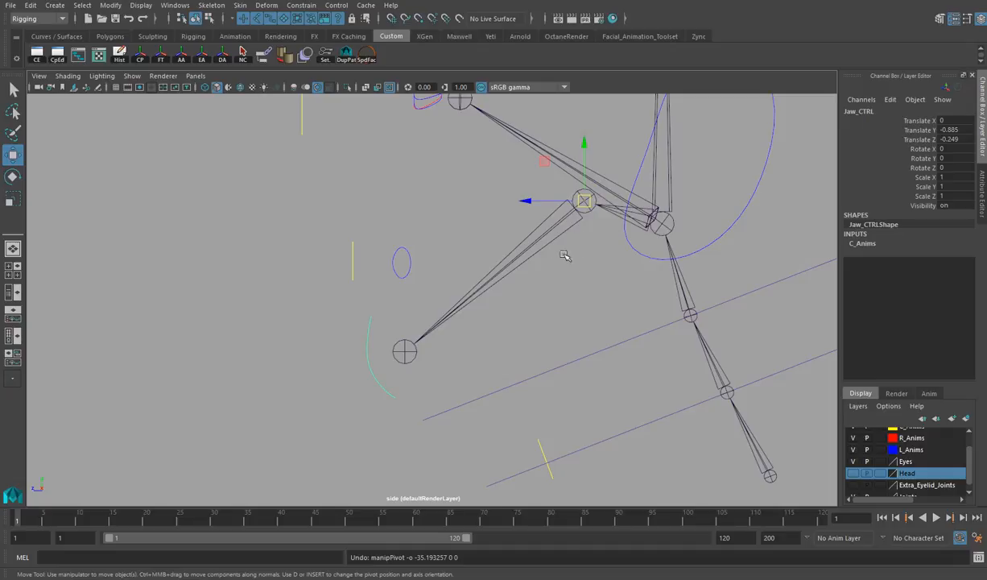
key("d")
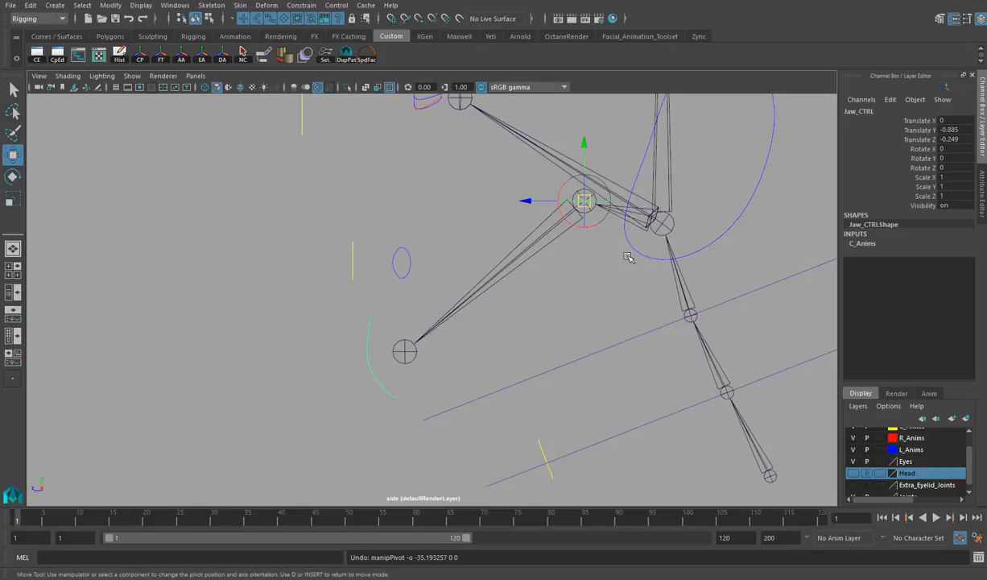
key("d")
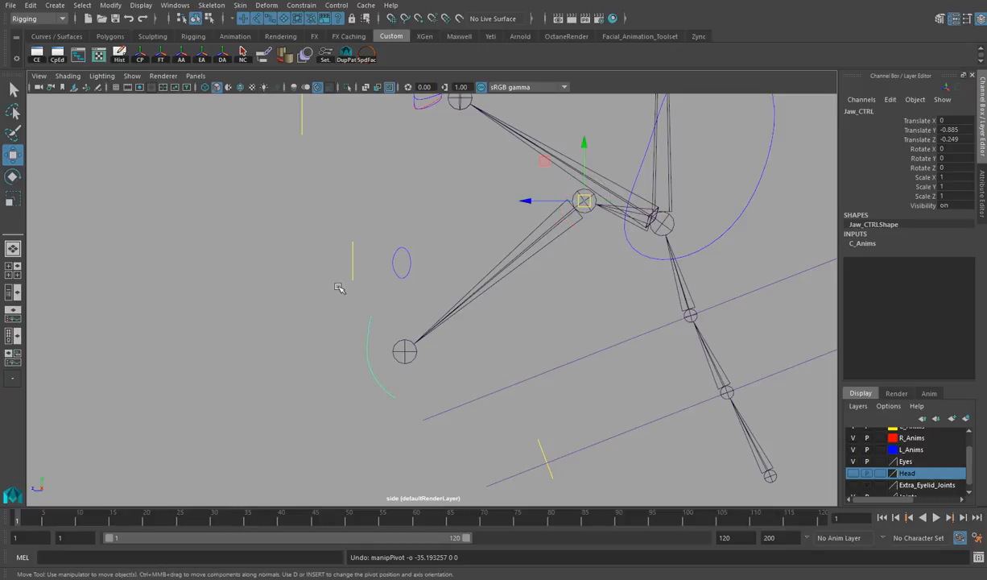
middle_click_drag(473, 280, 508, 390, "alt")
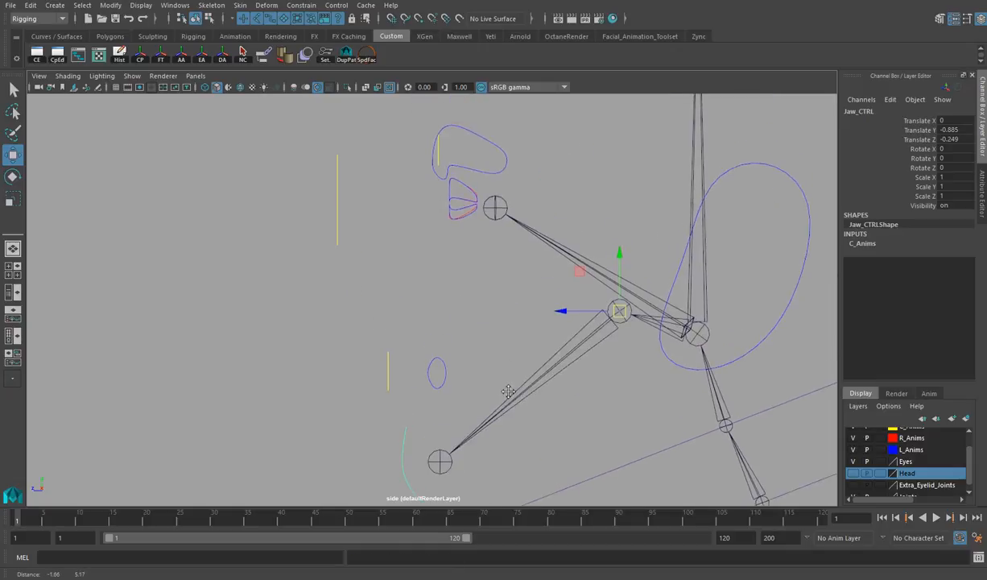
middle_click_drag(440, 341, 481, 231, "alt")
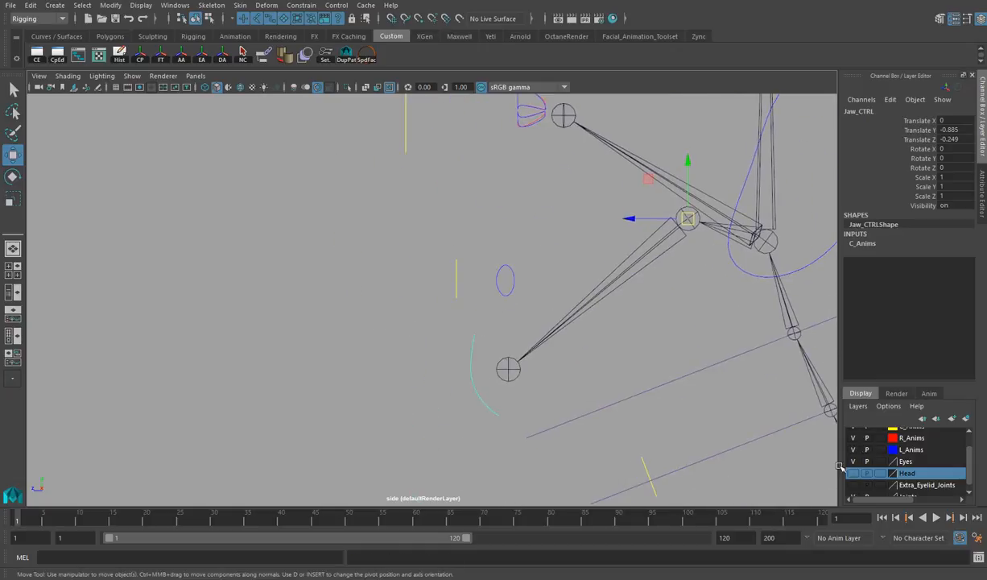
middle_click_drag(462, 113, 437, 272, "alt")
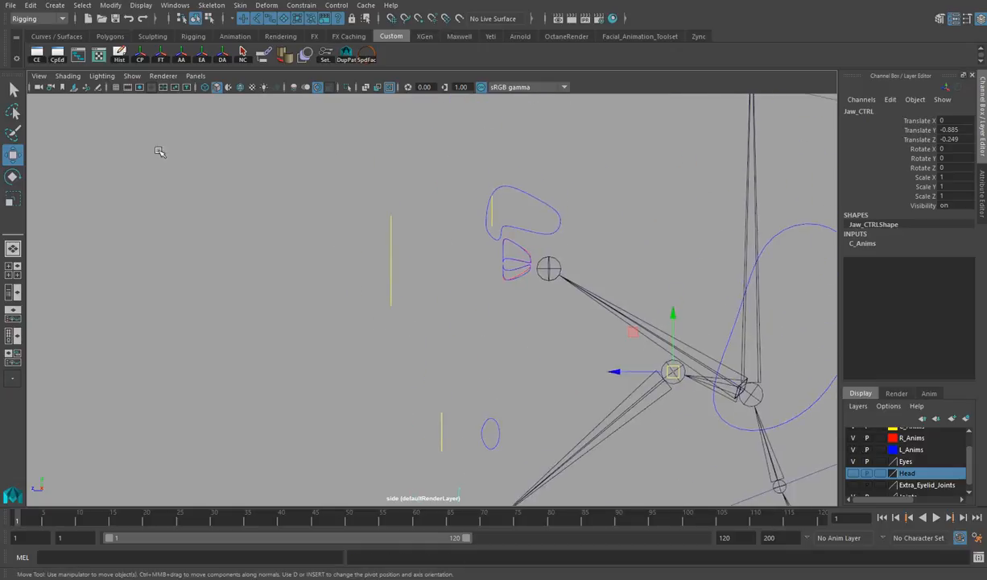
- Show the polygon meshes in the side view again, with the face and eye area framed
left_click(132, 76)
left_click(145, 184)
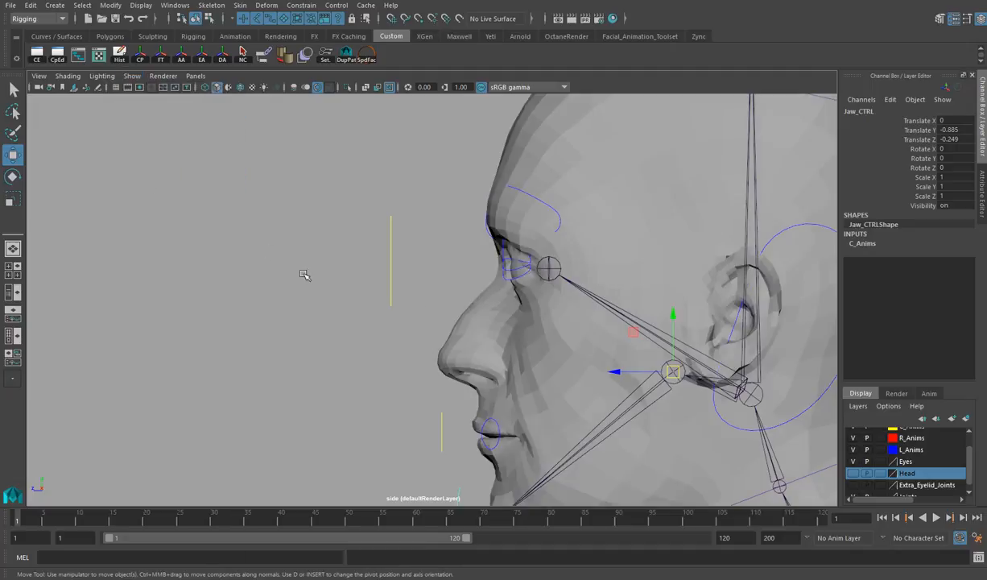
right_click_drag(216, 237, 412, 256, "alt")
left_click(412, 256, "alt")
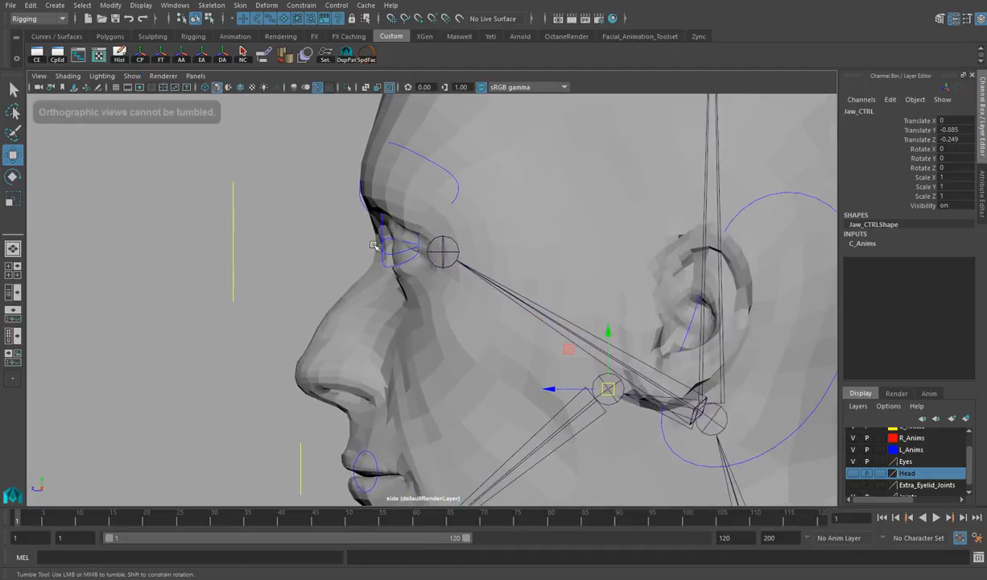
- Select the upper and lower eyelid controls on both sides and lower them together to Translate Y -0.27
left_click(391, 243)
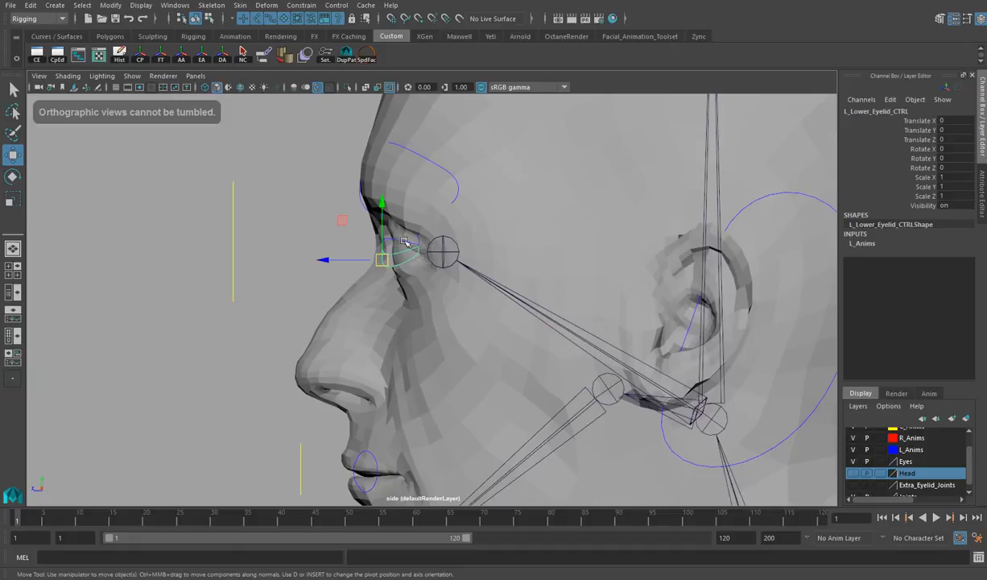
left_click(414, 241)
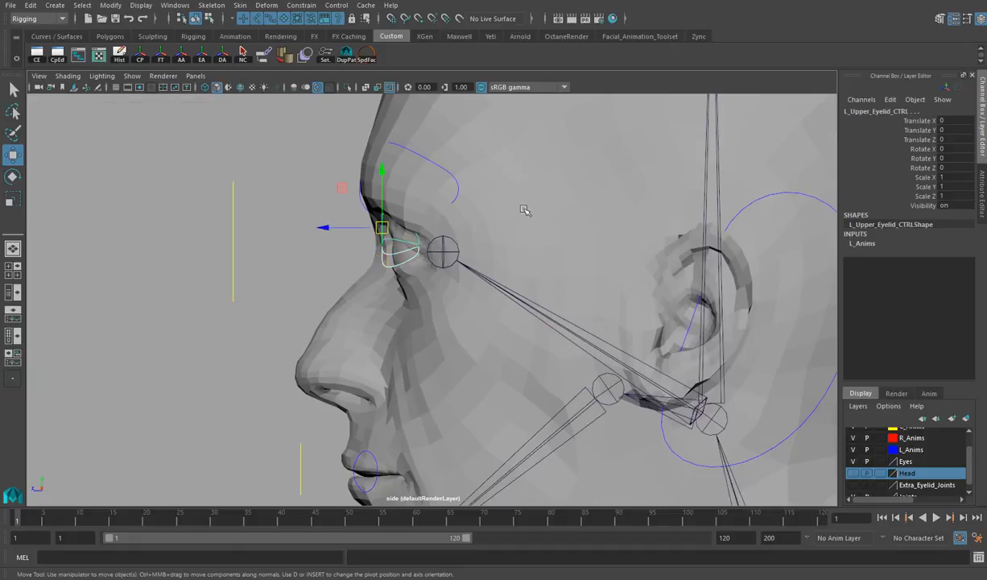
key("space")
key("space")
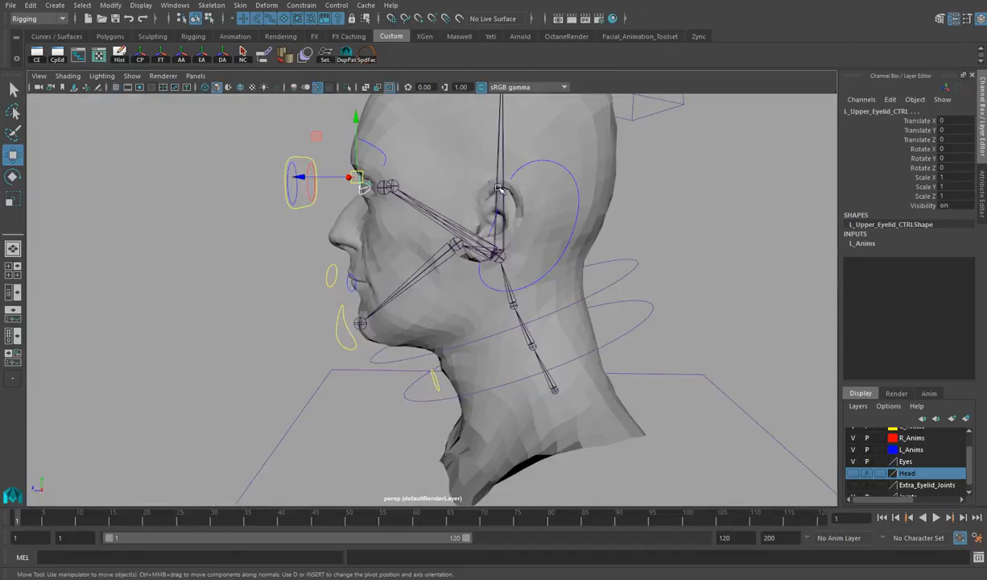
left_click_drag(507, 201, 515, 202, "alt")
scroll(515, 202, "up", 10)
left_click_drag(537, 287, 270, 262, "alt")
left_click(261, 260)
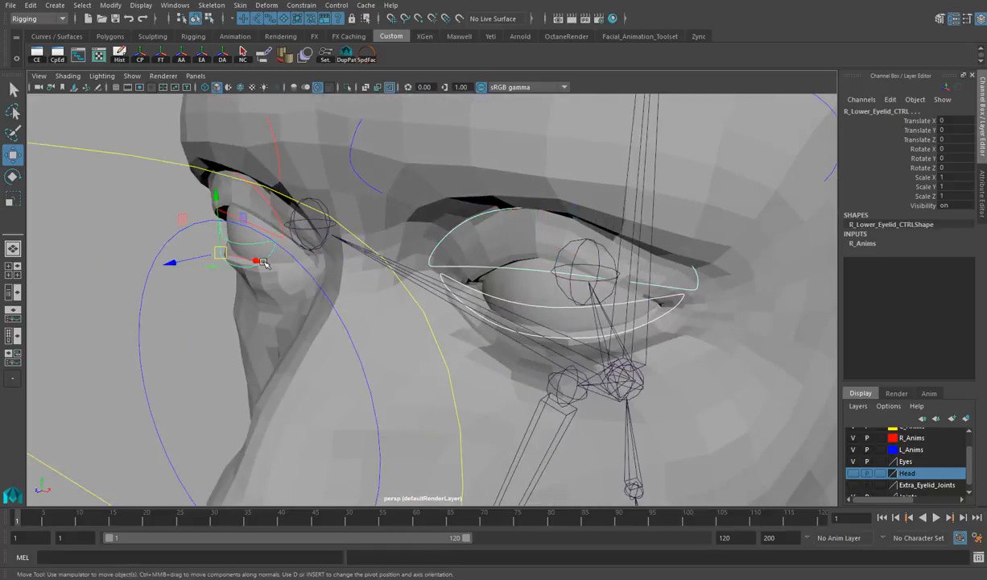
left_click(277, 214)
left_click_drag(203, 132, 195, 183)
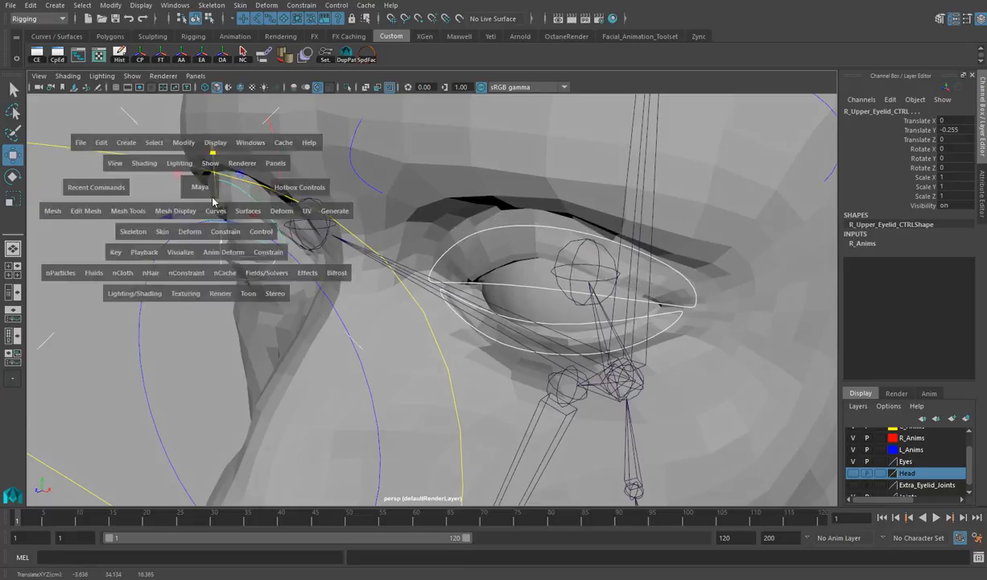
key("space")
key("space")
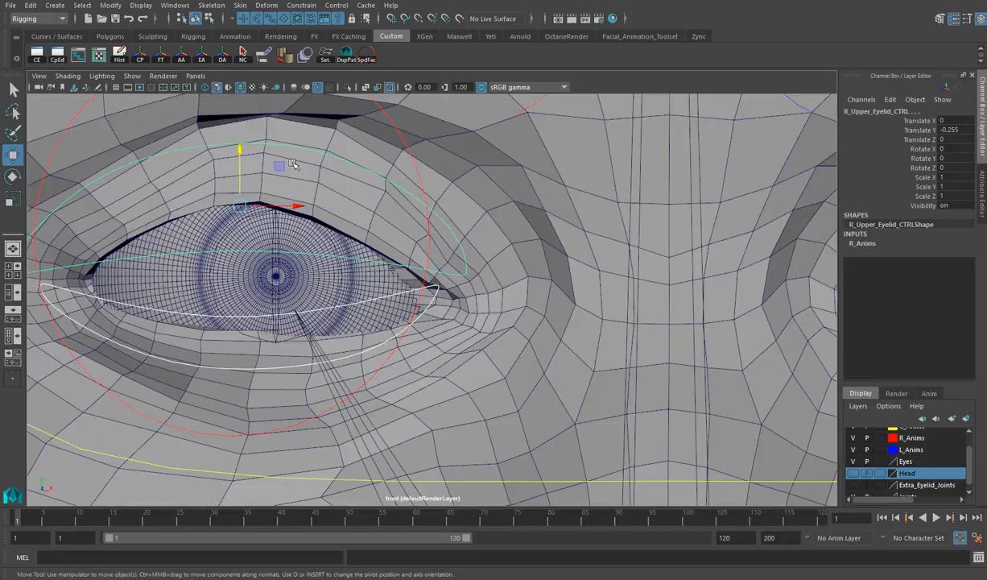
left_click_drag(240, 151, 242, 153)
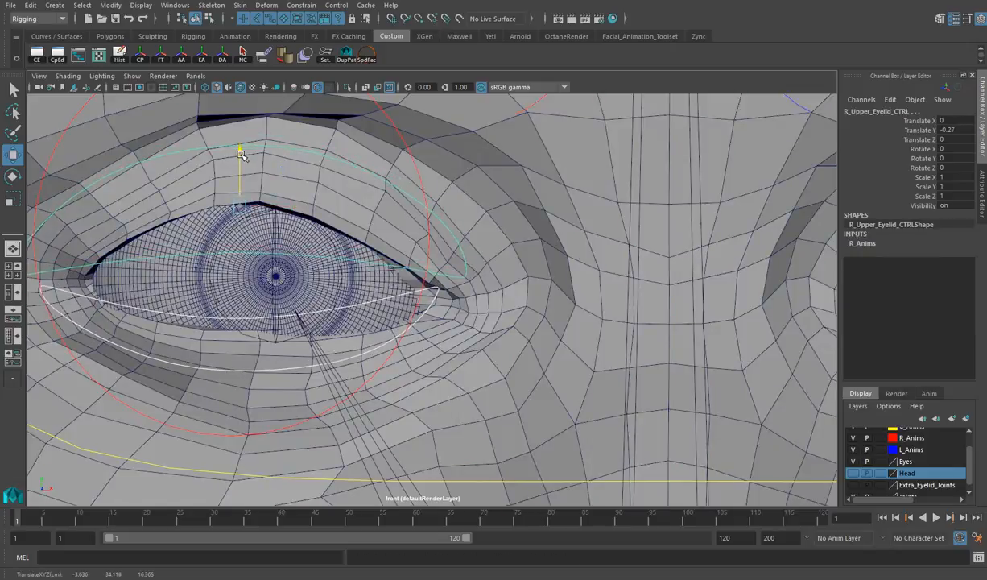
- Move the four eyelid controls forward in the side view to Translate Z 0.396
right_click_drag(775, 286, 517, 262, "alt")
scroll(516, 262, "up", 3)
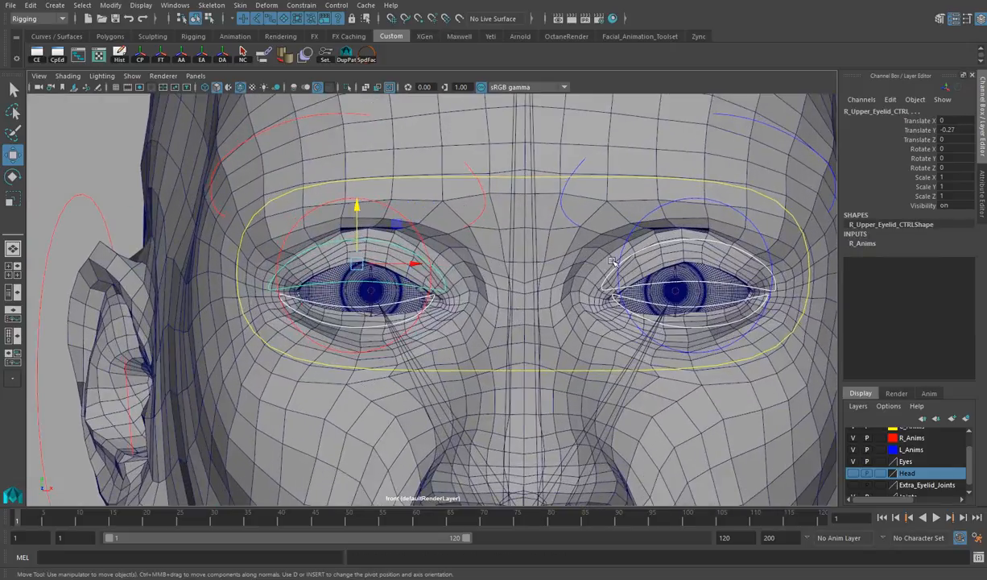
key("space")
key("space")
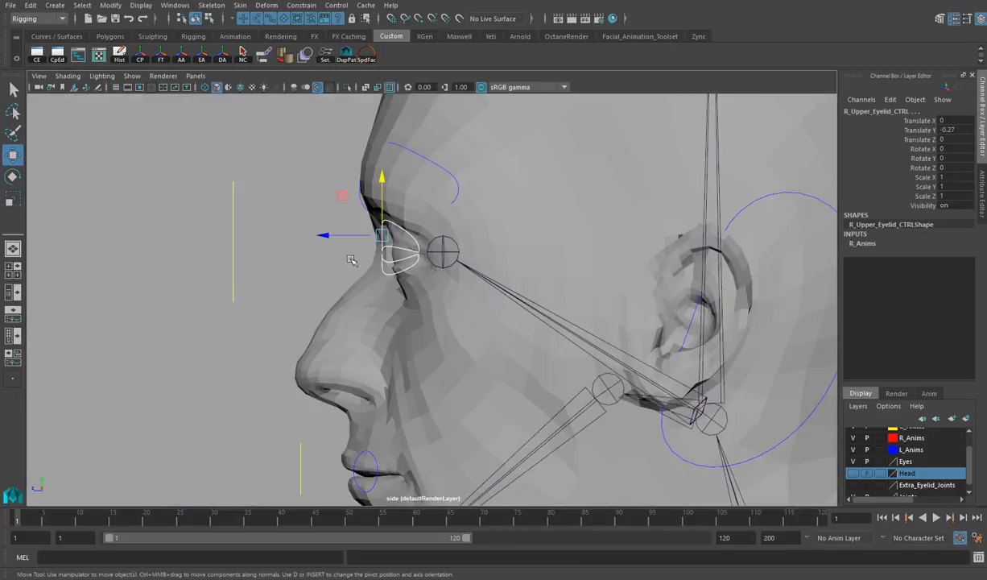
mouse_move(340, 234)
left_mouse_down()
mouse_move(321, 234)
mouse_move(330, 235)
left_mouse_up()
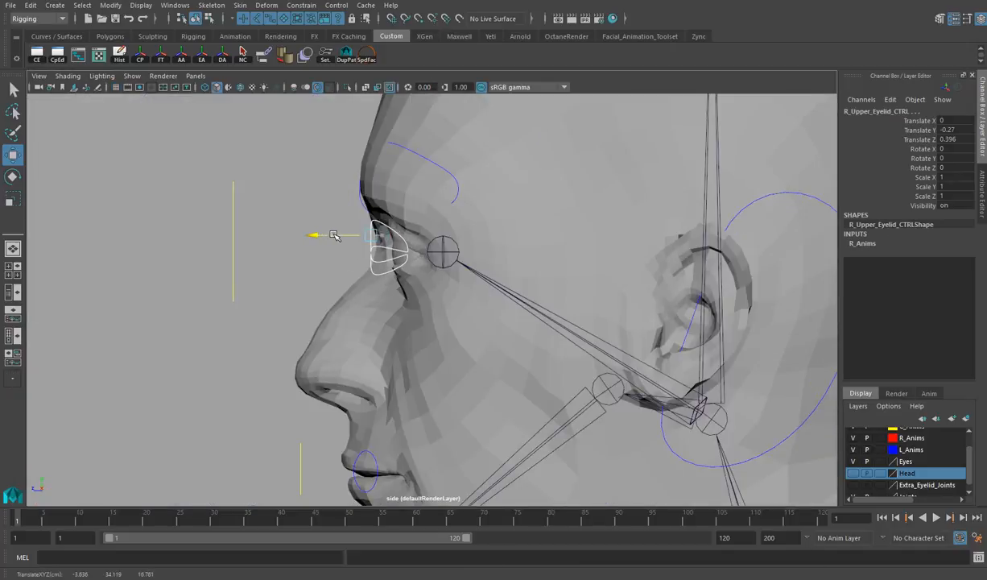
- Select L_Eyebrow_CTRL and R_Eyebrow_CTRL, raise them to Translate Y 0.155 and move them forward to Translate Z 0.639
left_click(439, 165)
key("space")
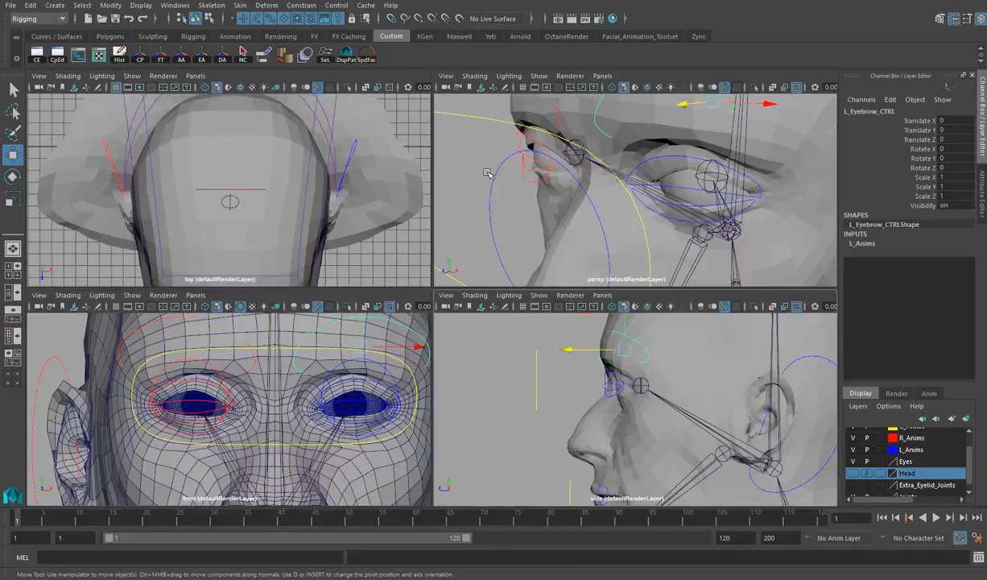
left_click(559, 121, "shift")
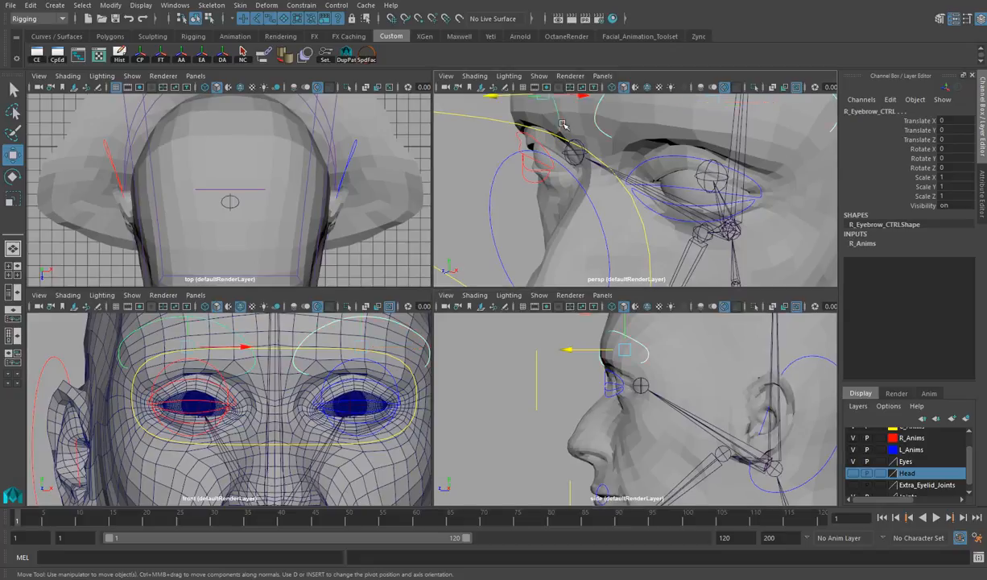
middle_click_drag(334, 338, 318, 388, "alt")
left_click_drag(182, 342, 181, 333)
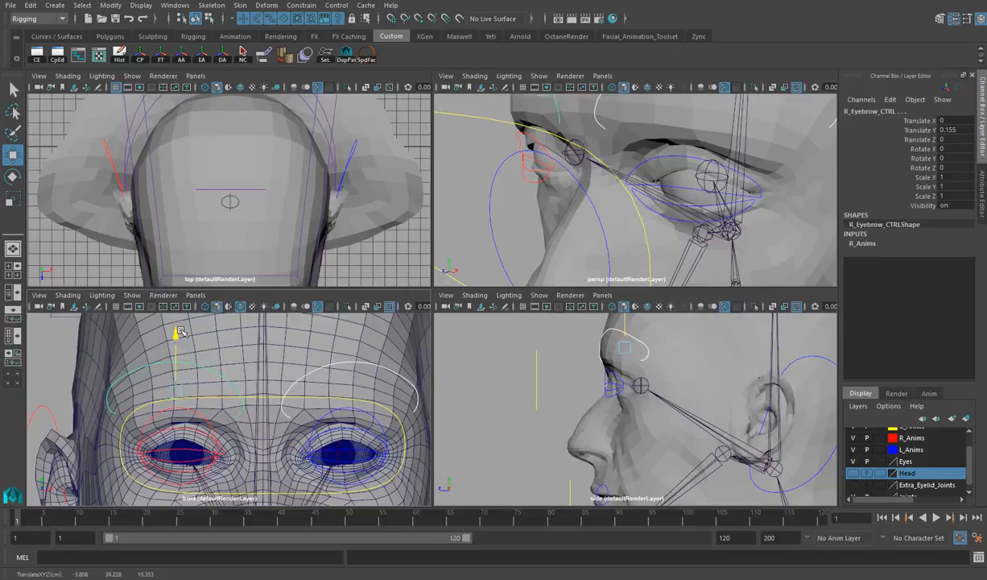
left_click_drag(587, 349, 569, 342)
right_click_drag(551, 396, 707, 392, "alt")
middle_click_drag(640, 364, 671, 433, "alt")
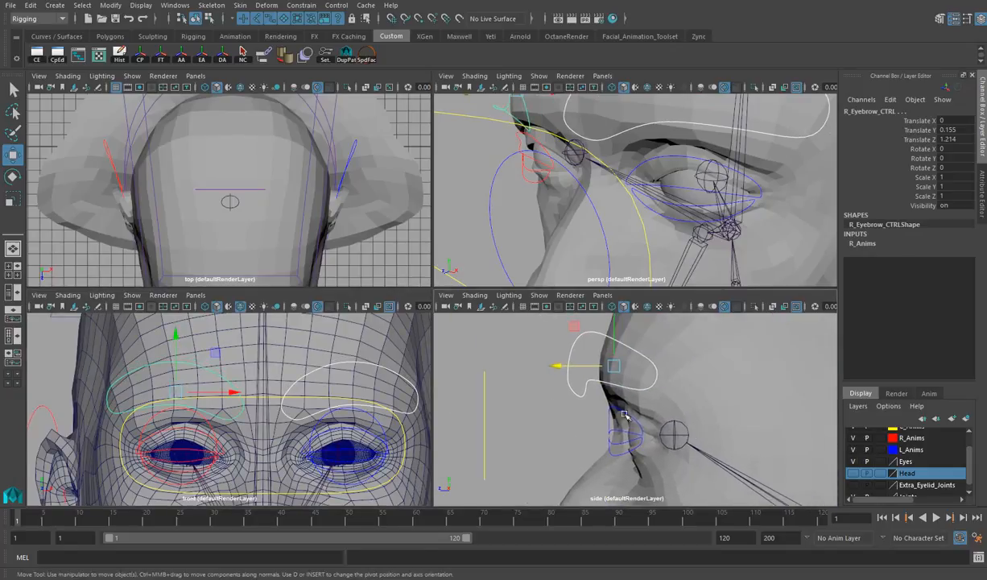
left_click_drag(564, 368, 583, 365)
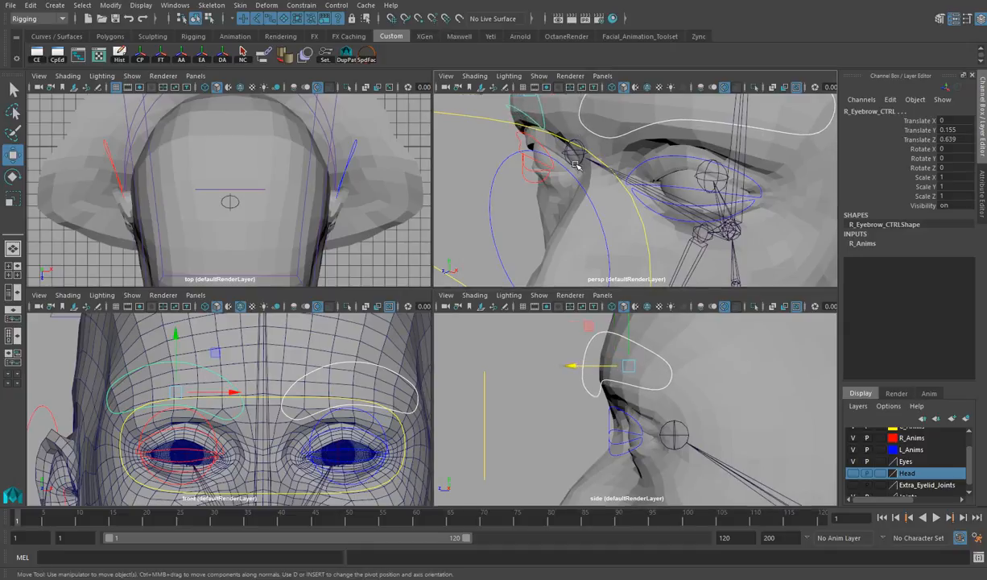
- Find Mid_Eyebrow_CTRL inside the head using wireframe display, return to shaded display and move the control forward to Translate Z 0.728
left_click_drag(581, 145, 575, 224, "alt")
middle_click_drag(574, 217, 577, 157, "alt")
key("space")
left_click_drag(496, 265, 447, 206, "alt")
key("4")
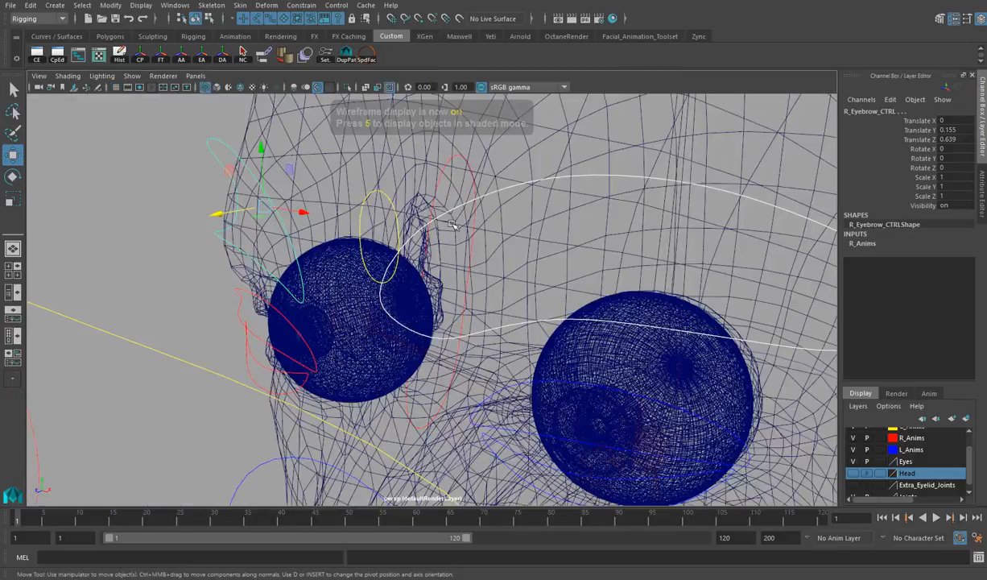
left_click(386, 208)
left_click(374, 194)
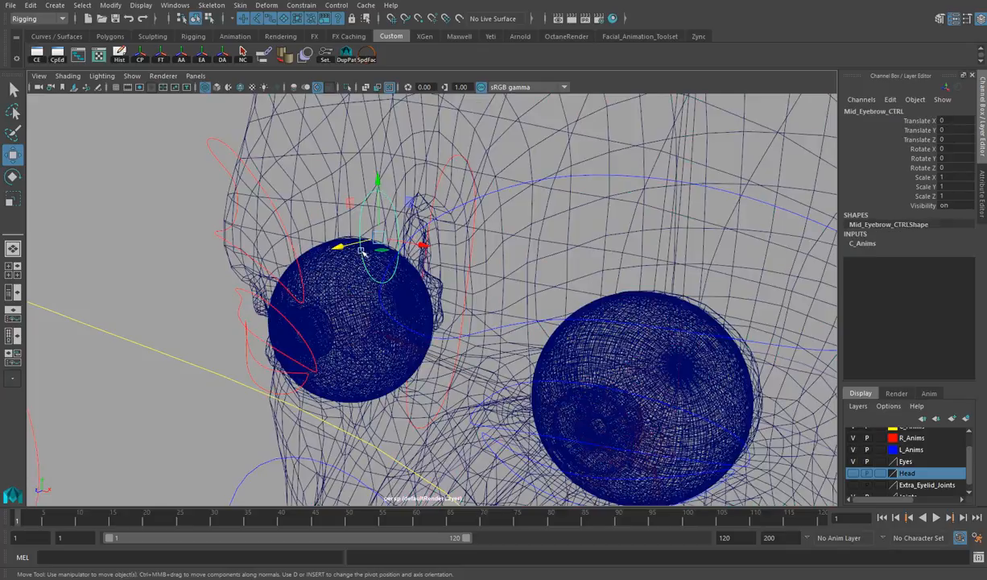
key("5")
mouse_move(352, 247)
left_mouse_down()
mouse_move(312, 254)
mouse_move(430, 236)
mouse_move(517, 248)
left_mouse_up()
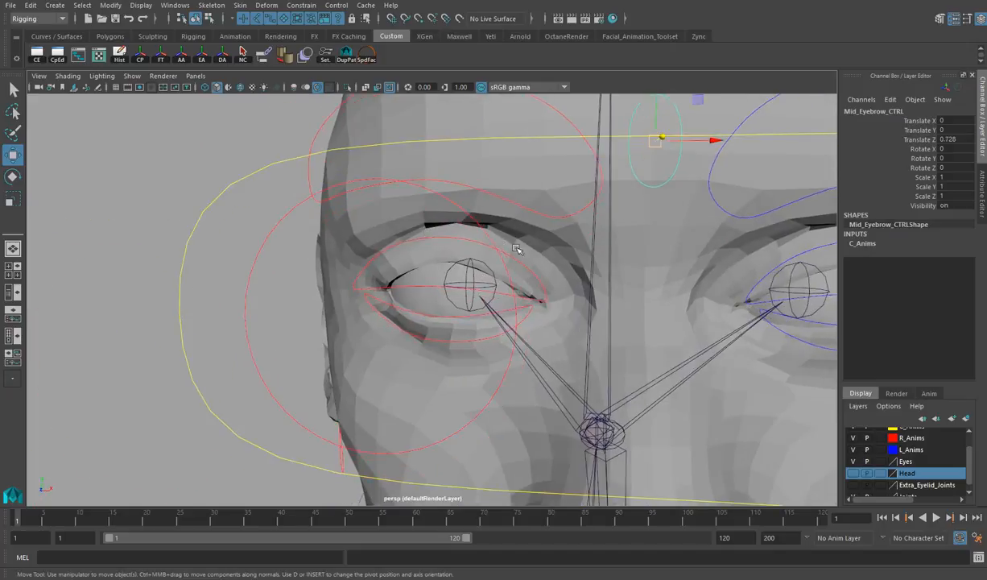
- Select the central mouth control and both mouth corner controls and lower them together to Translate Y -0.243 in the front view
right_click_drag(516, 248, 219, 249, "alt")
left_click_drag(218, 249, 304, 234, "alt")
right_click_drag(304, 240, 386, 243, "alt")
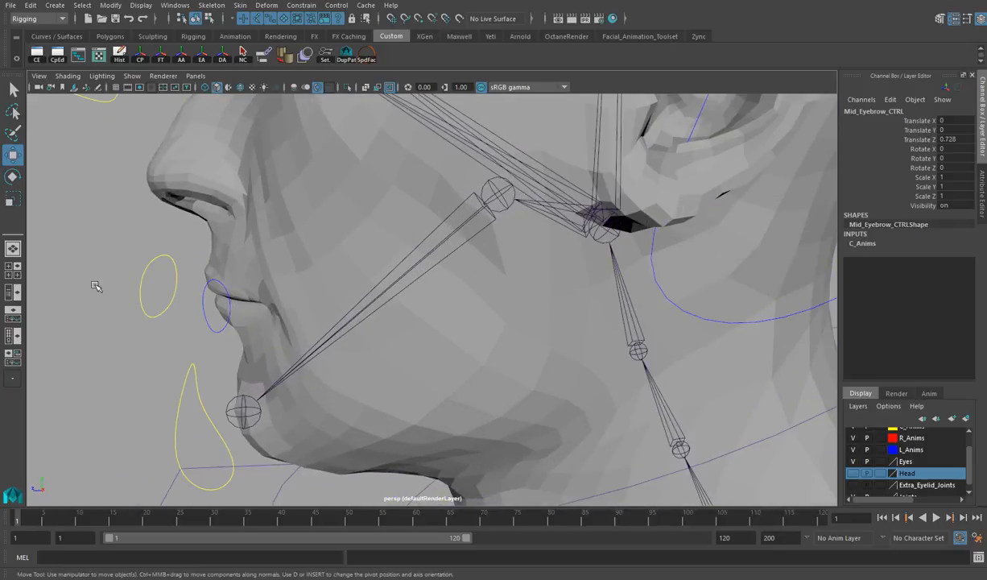
key("space")
middle_click_drag(330, 421, 328, 281, "alt")
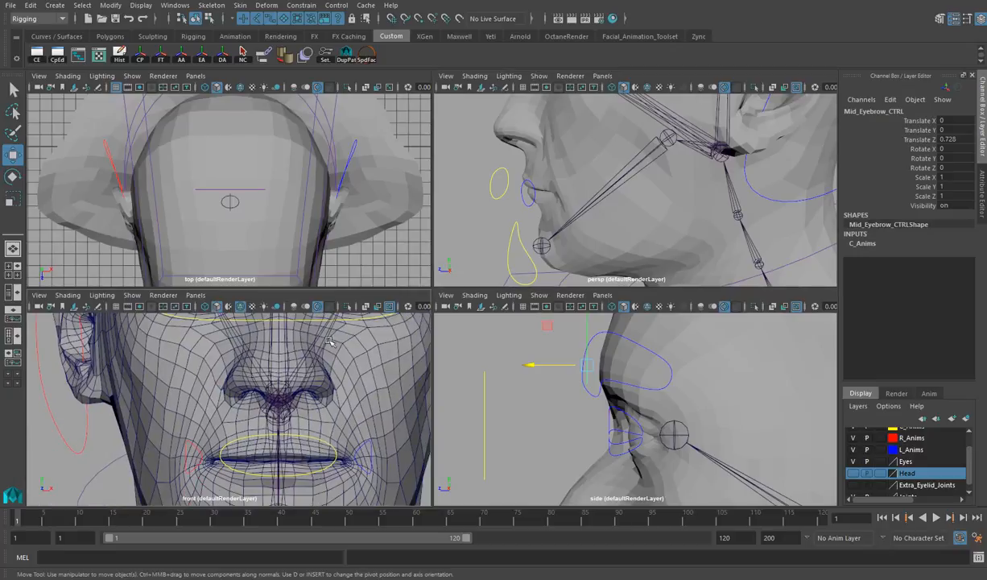
key("space")
middle_click_drag(306, 370, 300, 274, "alt")
right_click_drag(299, 274, 394, 282, "alt")
left_click(698, 262)
left_click(803, 262)
left_click(333, 266)
left_click_drag(313, 240, 314, 257)
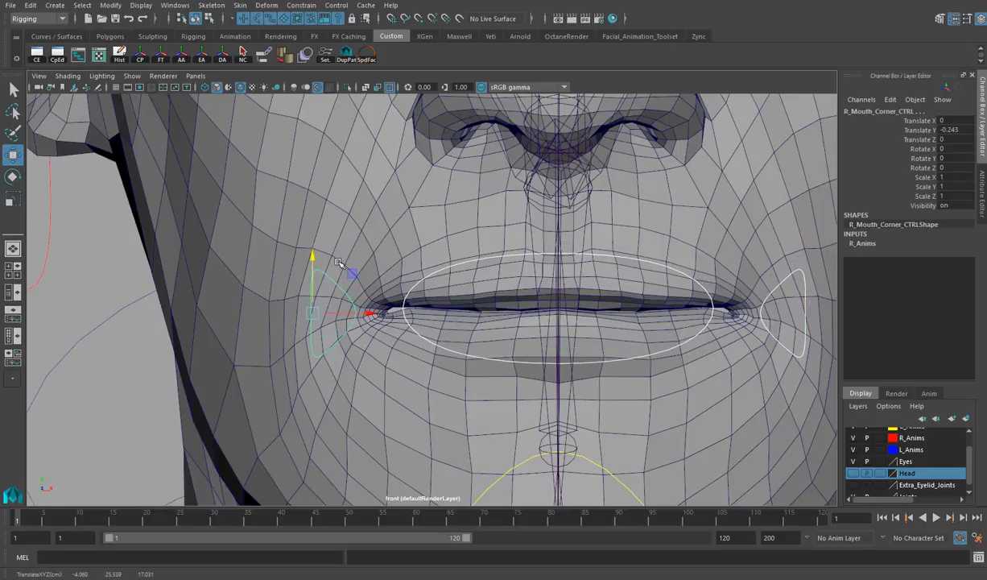
- Move the selected mouth controls back towards the face in the perspective view, to Translate Z -0.971
key("space")
key("space")
left_click_drag(461, 216, 368, 262, "alt")
left_click_drag(199, 291, 248, 262)
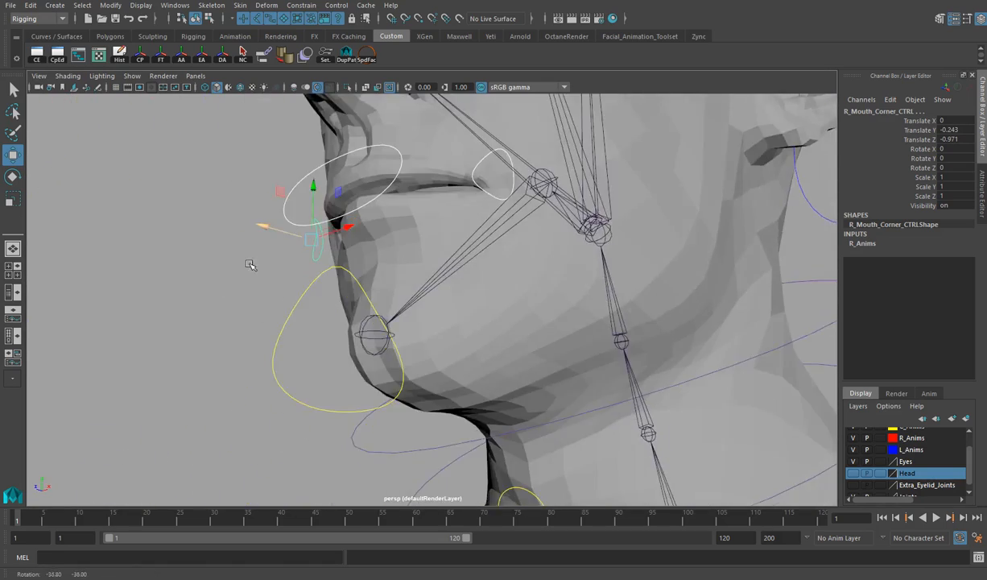
- Select Jaw_CTRL and examine its placement against the chin, jaw joints and head from several angles
right_click_drag(249, 262, 137, 253, "alt")
left_click_drag(259, 279, 211, 310, "alt")
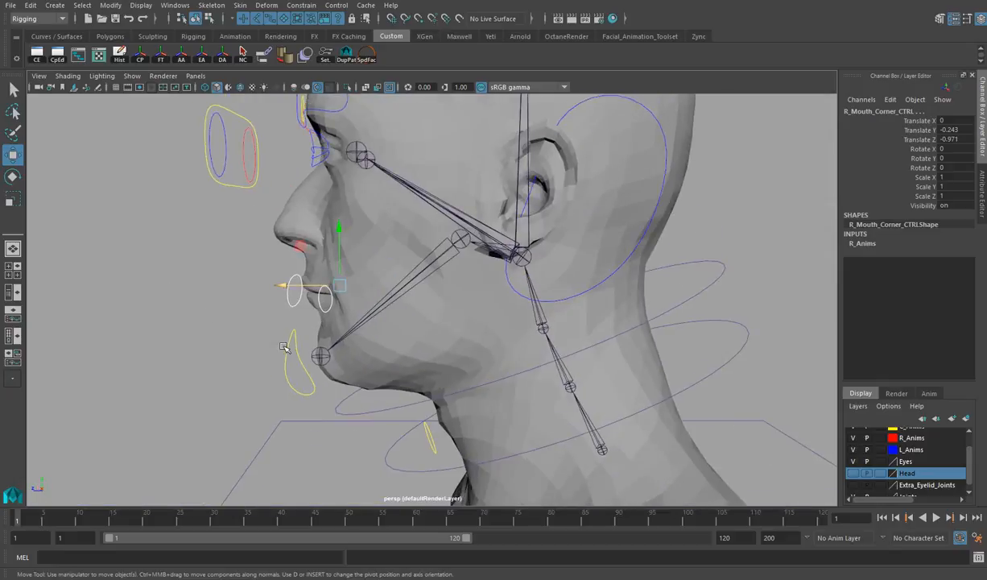
left_click(283, 358)
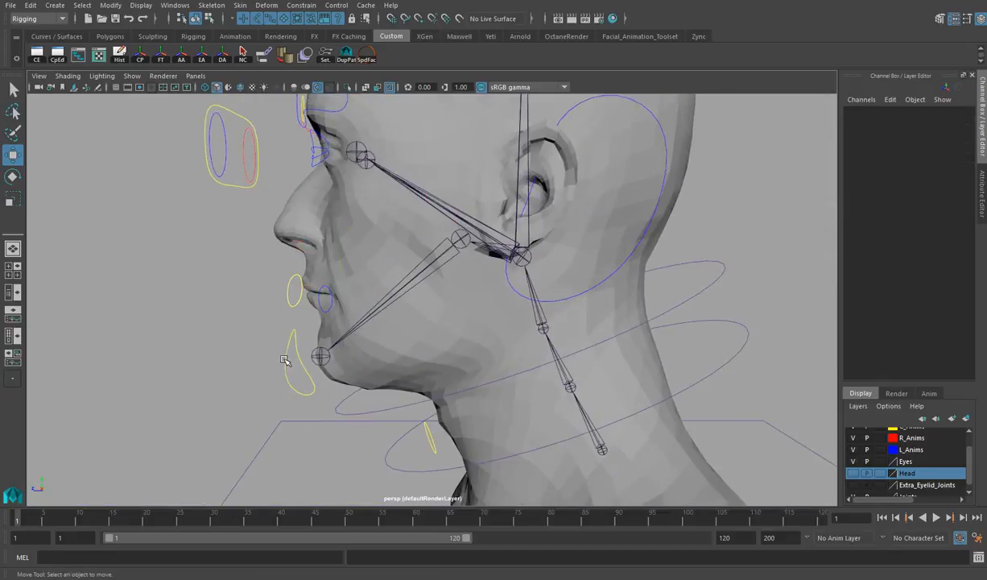
left_click(284, 360)
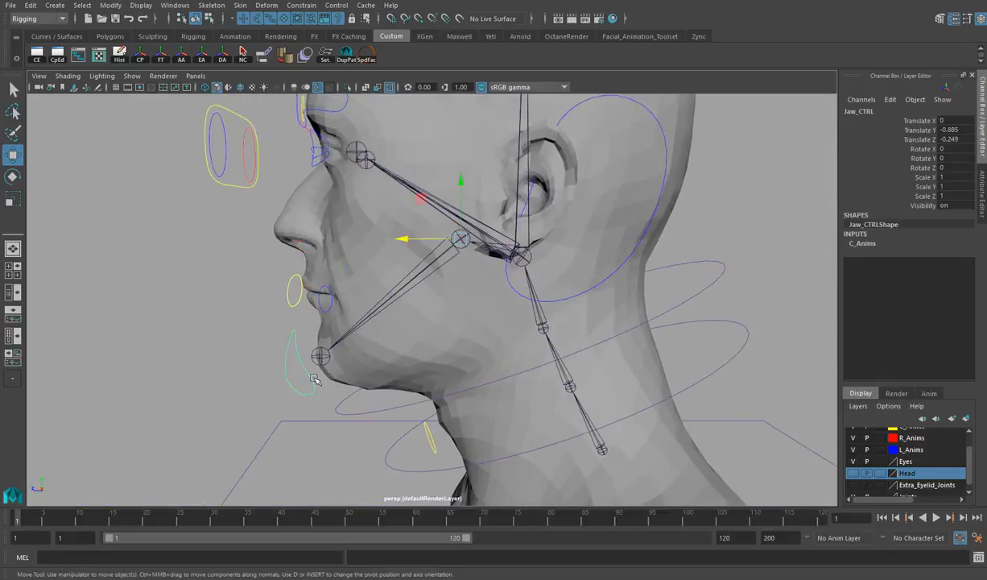
left_click_drag(315, 364, 318, 348, "alt")
right_click_drag(540, 354, 550, 296, "alt")
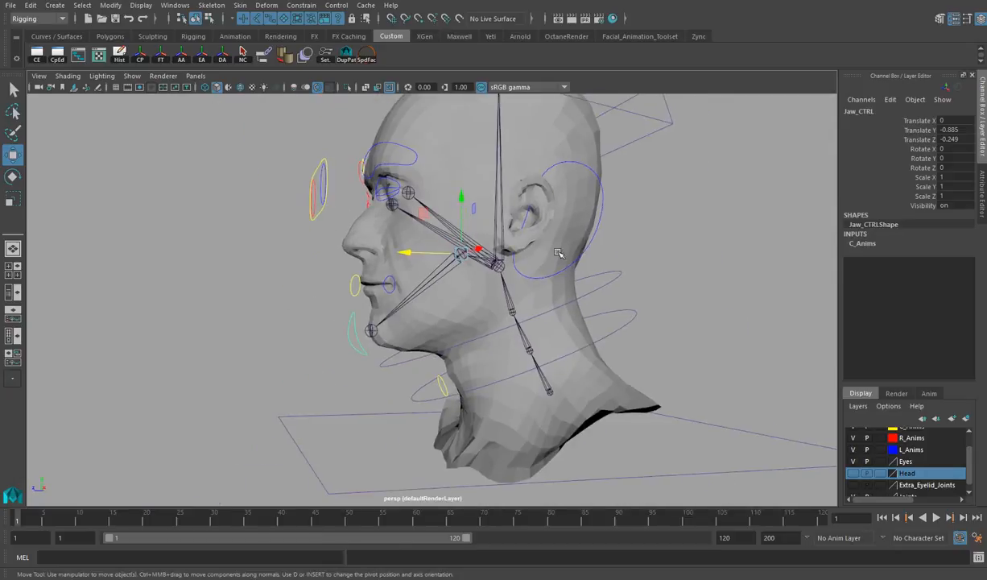
middle_click_drag(443, 247, 431, 346, "alt")
left_click_drag(430, 346, 372, 318, "alt")
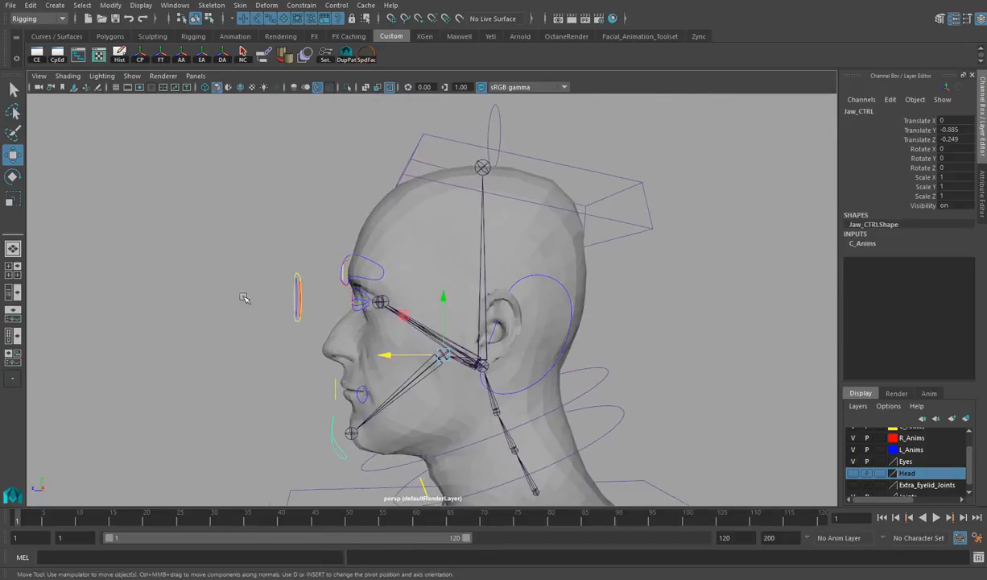
- Select Eyes_Global_CTRL in front of the face and move it back to Translate Z -1.548
right_click_drag(266, 303, 261, 262, "alt")
left_click(193, 251)
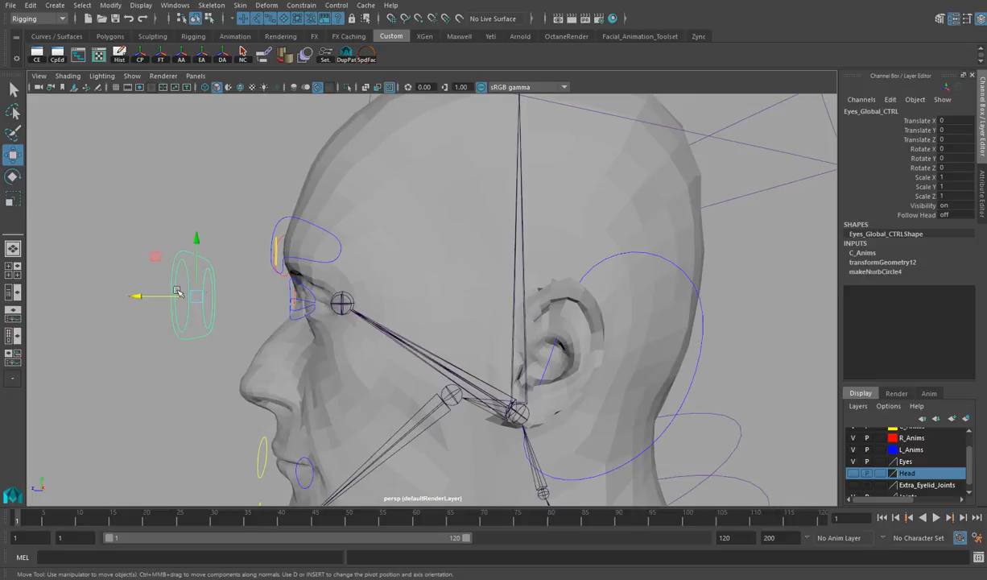
left_click_drag(146, 291, 288, 282, "alt")
left_click(182, 252)
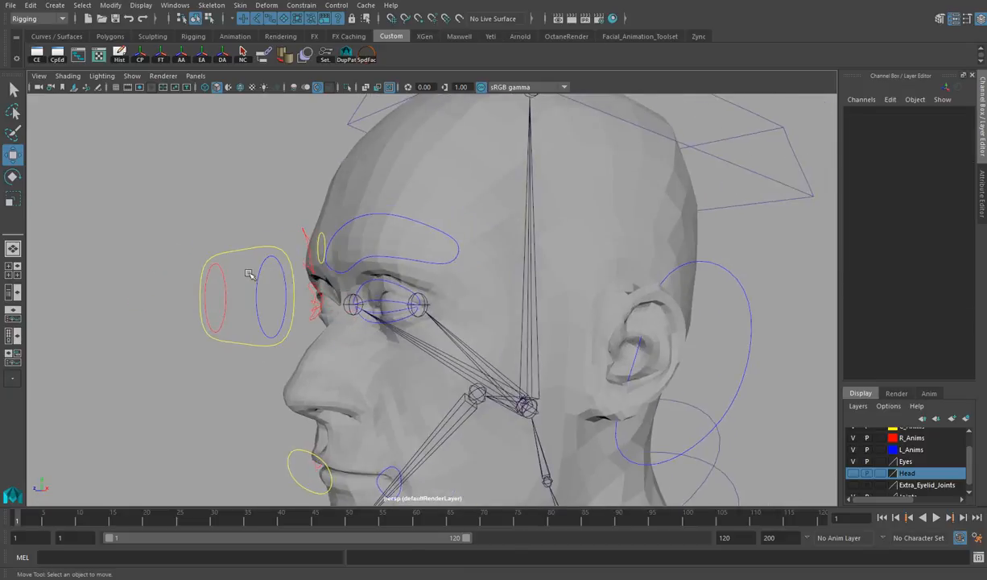
left_click(254, 249)
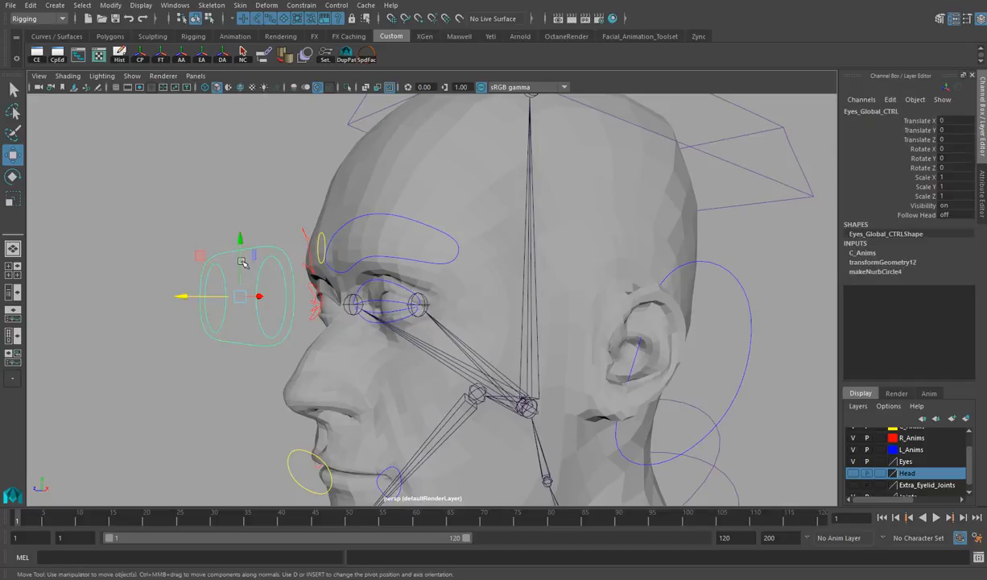
mouse_move(191, 297)
left_mouse_down()
mouse_move(241, 298)
mouse_move(187, 290)
left_mouse_up()
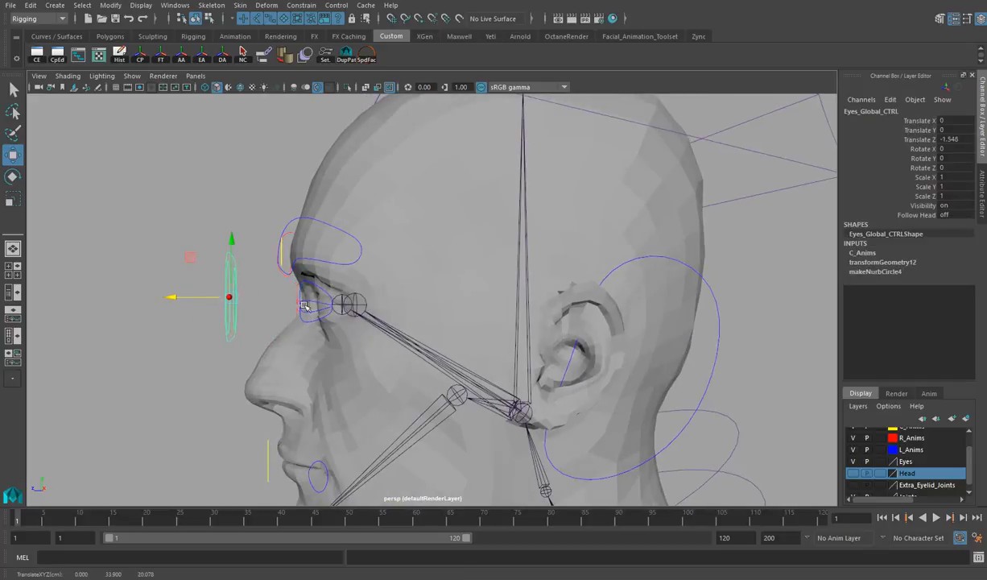
- Select both ear controls and move them together in the side view onto the ears, to Translate Y 0.551 and Translate Z 2.528
middle_click_drag(506, 160, 447, 276, "alt")
right_click_drag(460, 286, 402, 322, "alt")
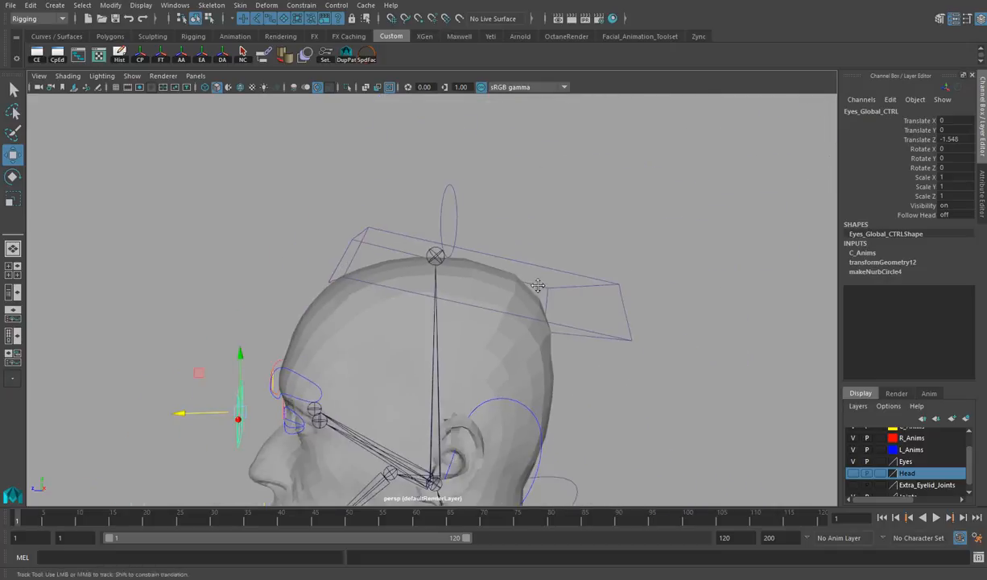
middle_click_drag(402, 322, 402, 293, "alt")
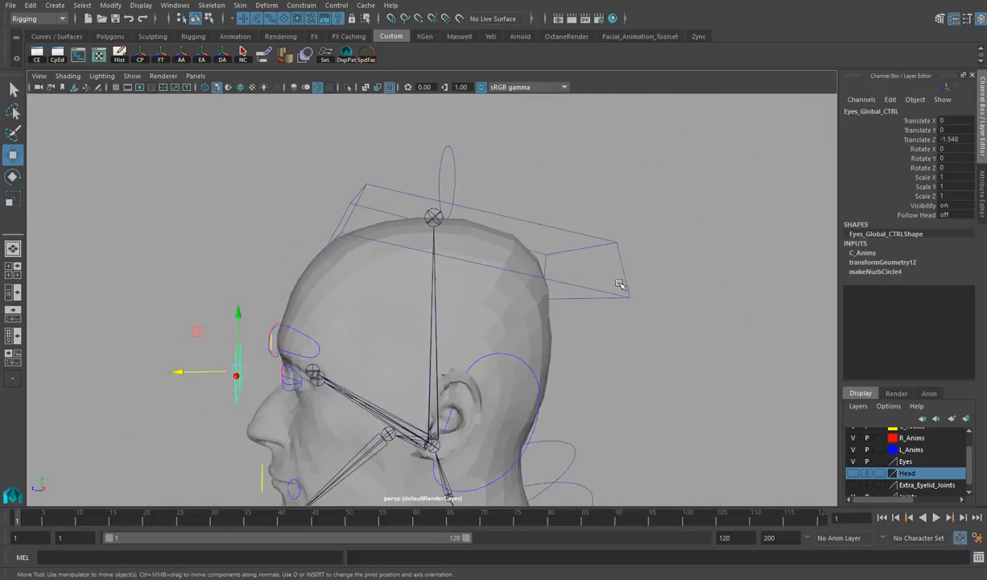
left_click(526, 365)
left_click_drag(467, 342, 400, 366, "alt")
left_click(340, 345)
left_click_drag(341, 345, 409, 374, "alt")
key("space")
key("space")
middle_click_drag(643, 344, 390, 251, "alt")
scroll(389, 250, "down", 4)
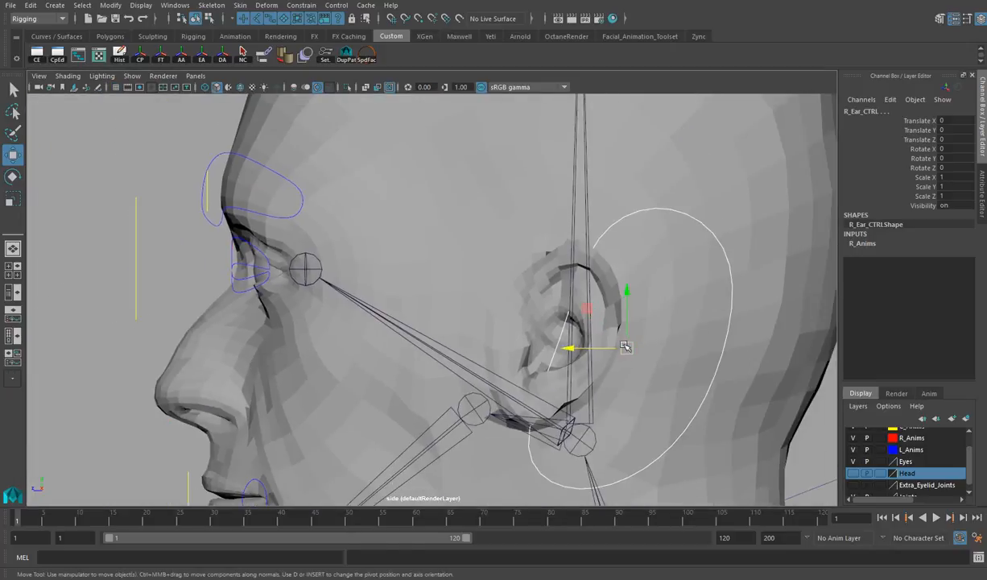
left_click_drag(629, 348, 557, 333)
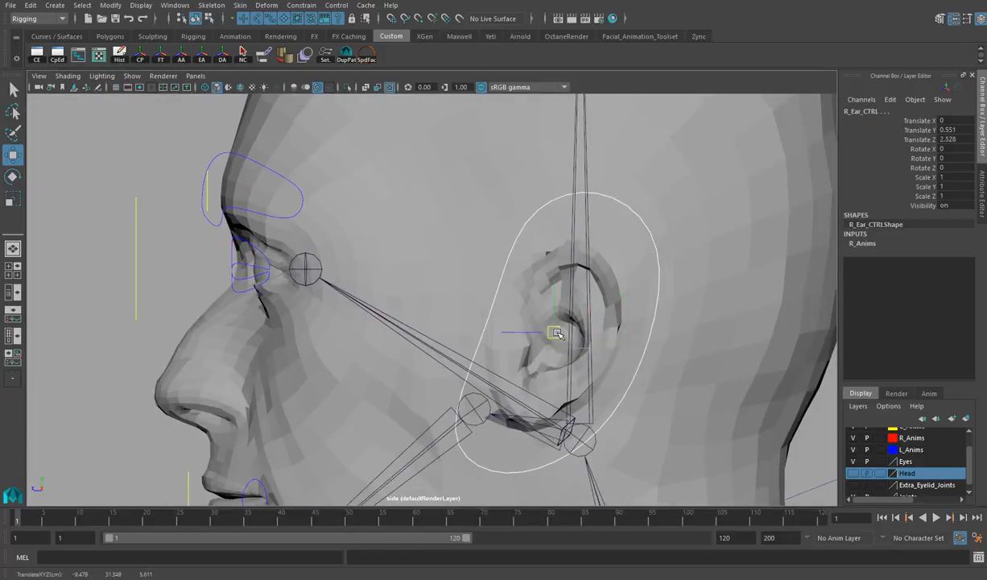
key("r")
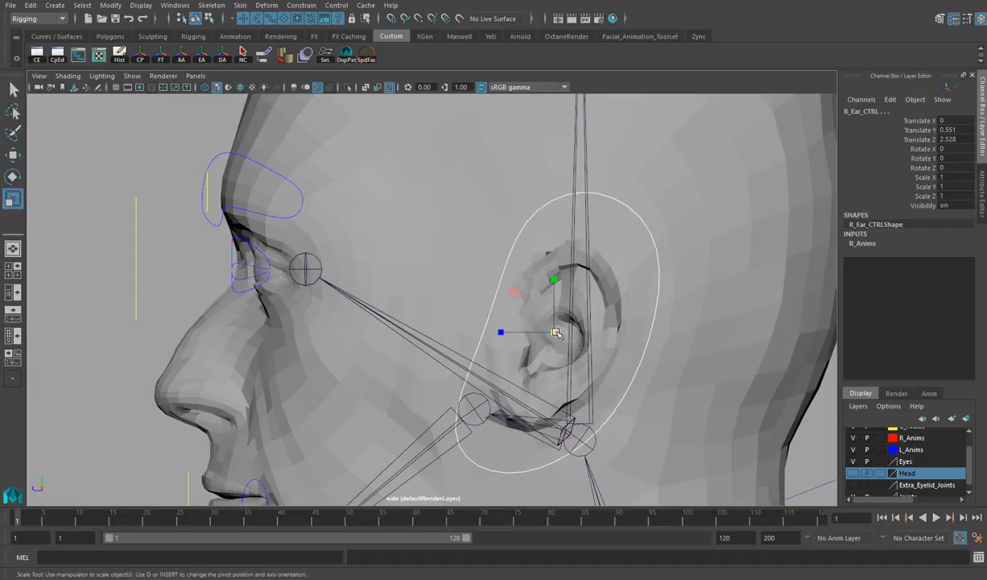
key("w")
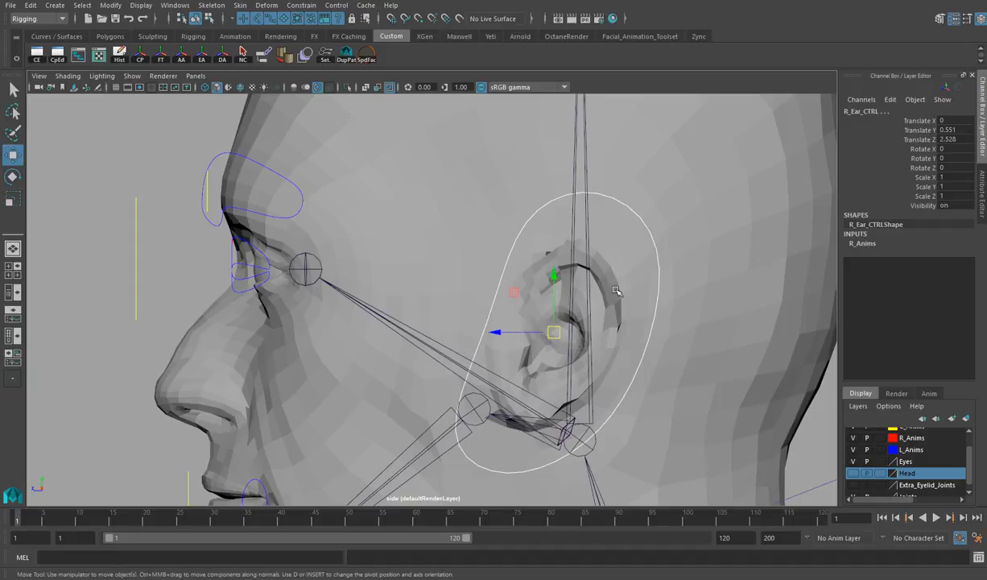
- Select Head_CTRL and move it up and forward in the side view to Translate Y 0.874 and Translate Z 1.708
key("space")
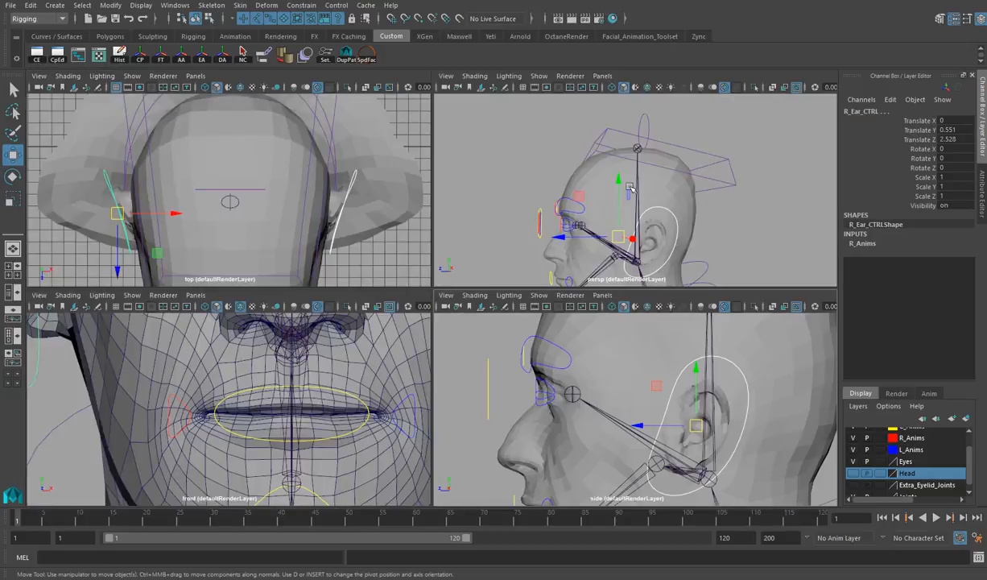
key("space")
middle_click_drag(646, 205, 635, 347, "alt")
middle_click_drag(620, 154, 677, 241, "alt")
left_click(537, 197)
right_click_drag(560, 229, 132, 269, "alt")
middle_click_drag(215, 388, 258, 201, "alt")
middle_click_drag(324, 209, 294, 328, "alt")
right_click_drag(300, 362, 363, 360, "alt")
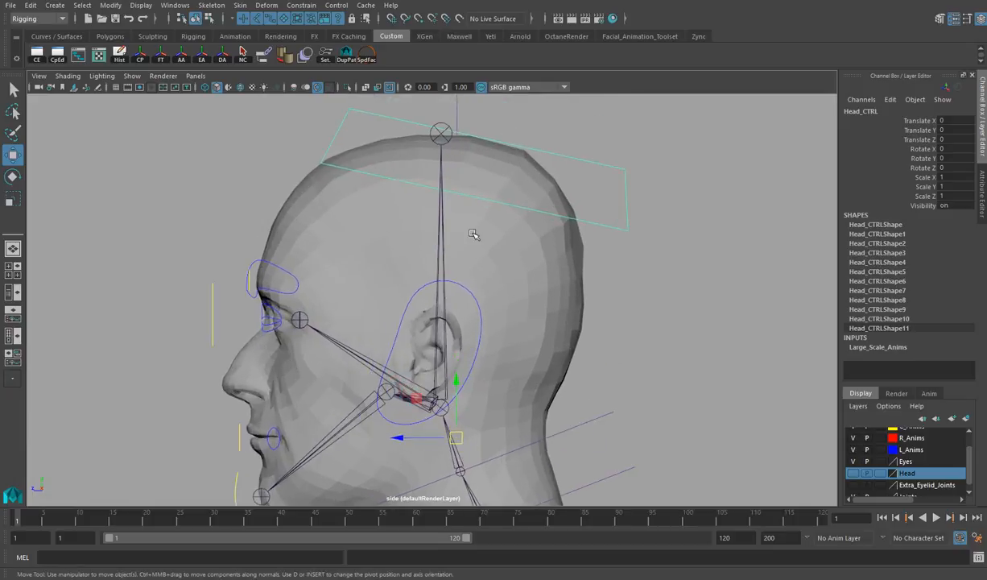
left_click_drag(456, 433, 430, 425)
scroll(556, 407, "up", 3)
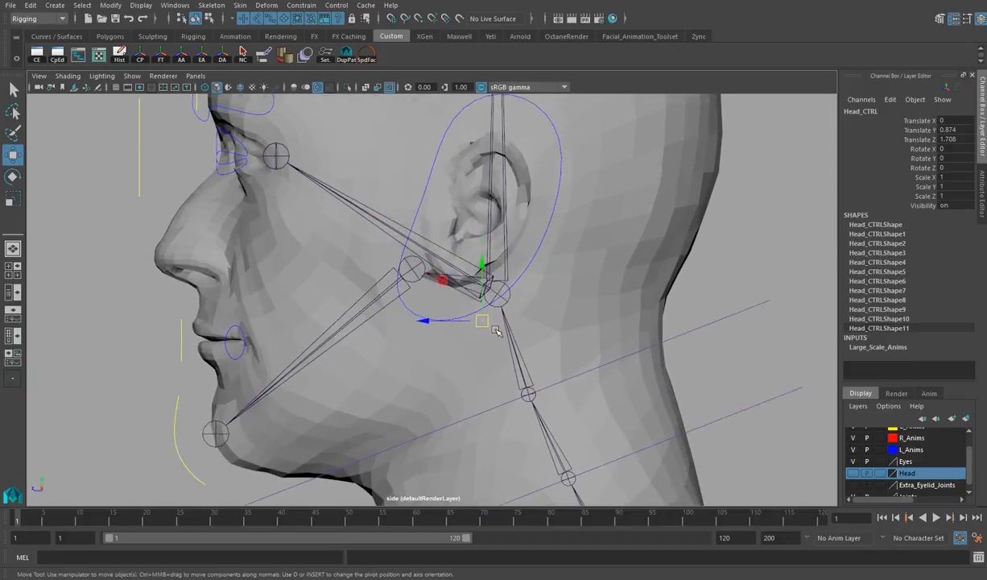
- Snap the pivot of Head_CTRL to the head joint below the ear
key("d")
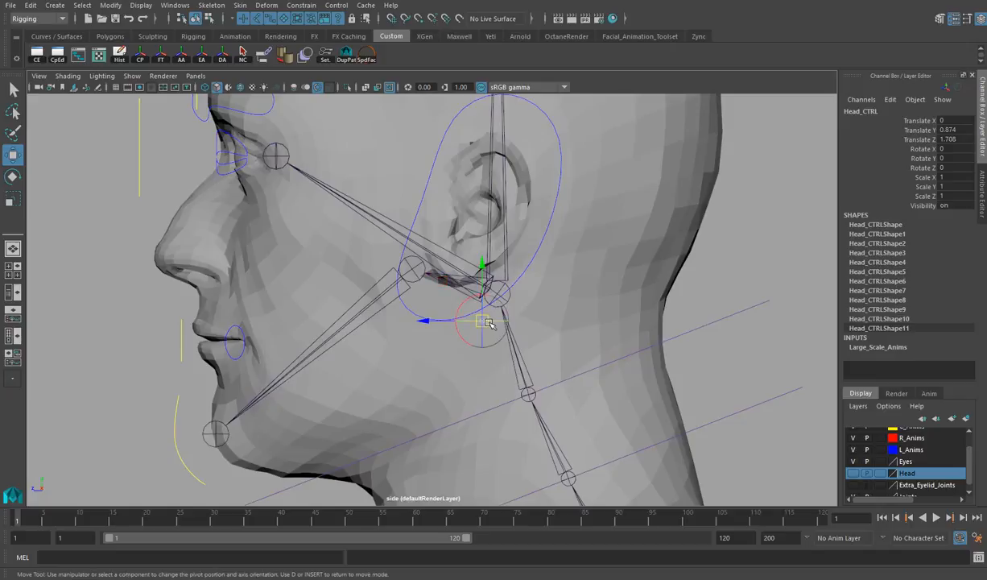
key("v")
left_click_drag(484, 318, 560, 306)
- Select Blend_Shape_CTRL above the head and move it forward in the side view until it is directly over the top head joint
key("space")
left_click_drag(581, 163, 612, 164, "alt")
left_click(642, 125)
key("space")
key("f")
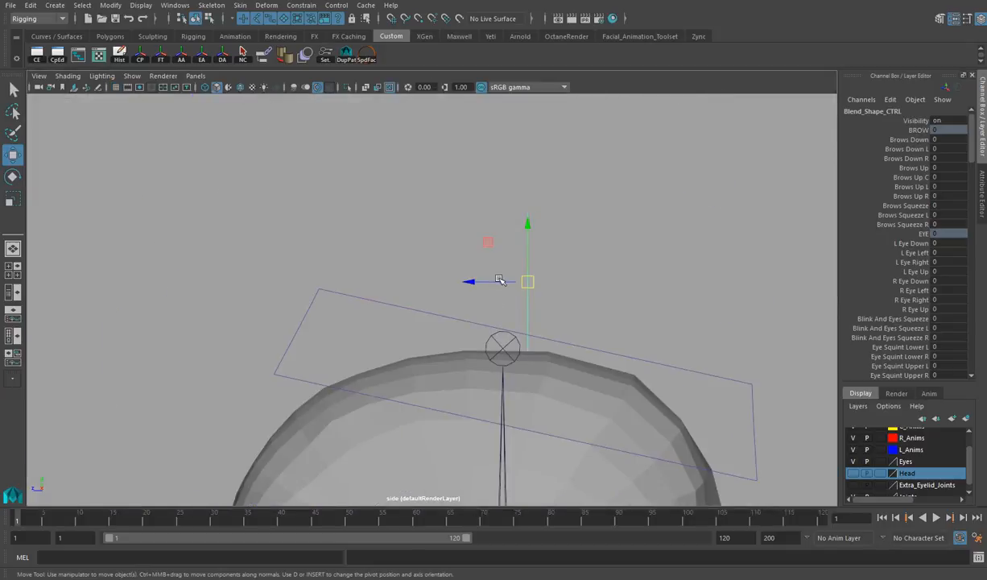
left_click_drag(498, 279, 472, 284)
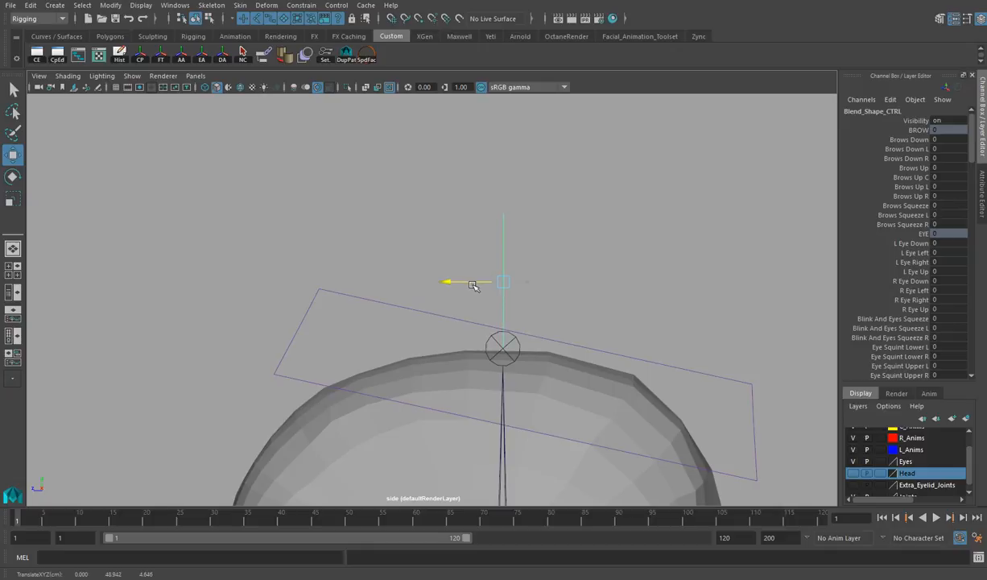
- Examine the placement of all controls and joints around the head and neck from several angles in the perspective view
key("space")
key("space")
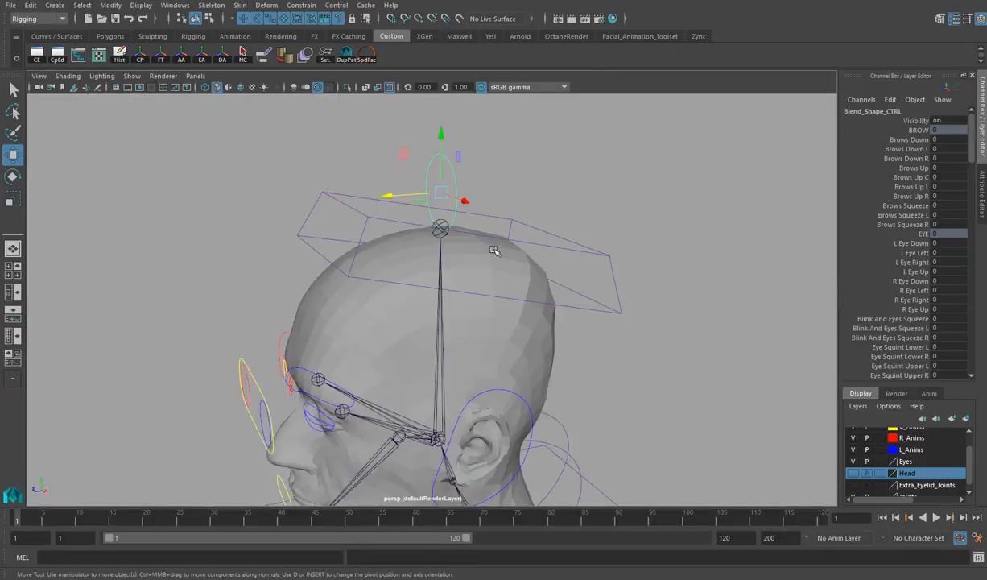
left_click_drag(550, 290, 396, 244, "alt")
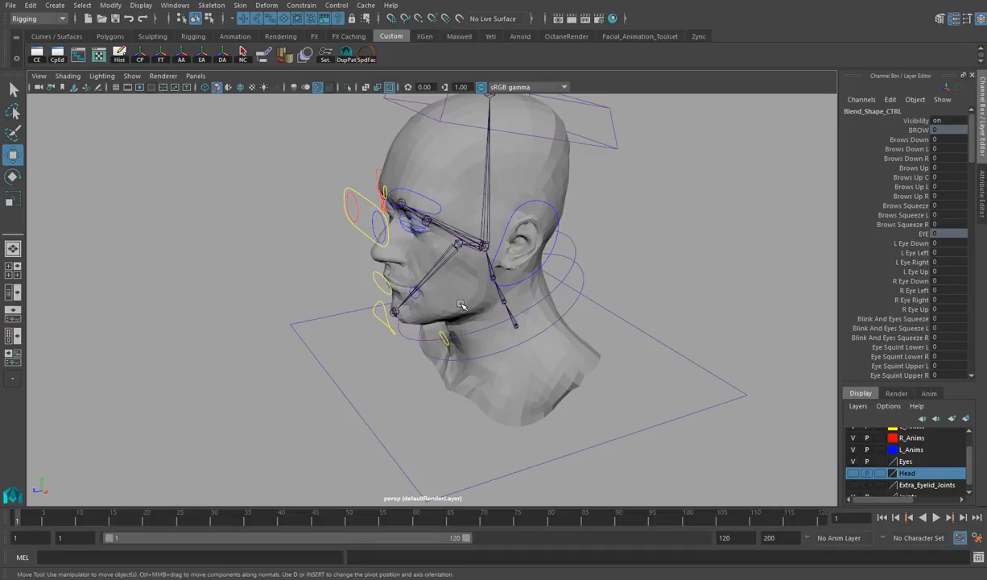
left_click_drag(462, 304, 554, 326, "alt")
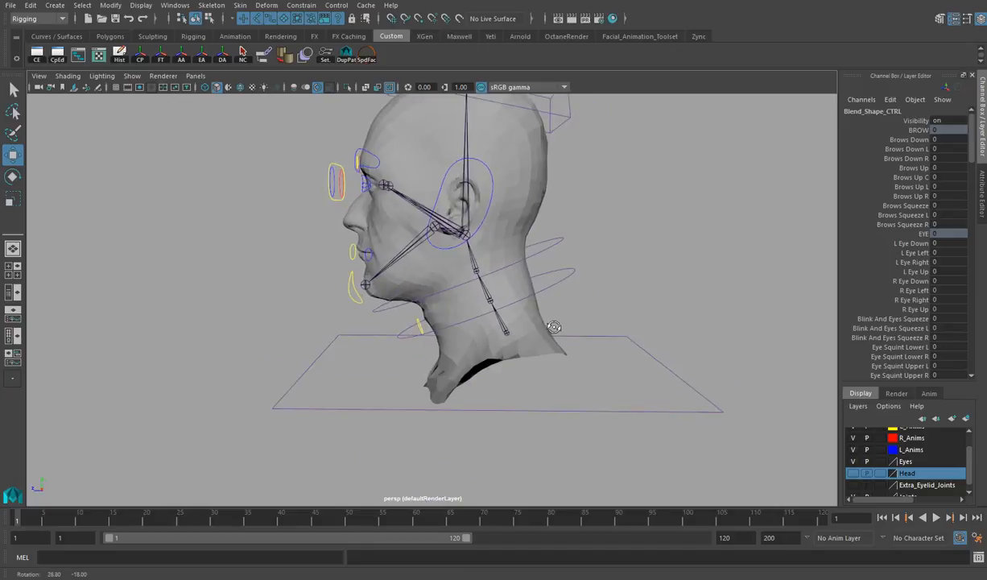
scroll(590, 326, "up", 5)
right_click_drag(636, 314, 491, 291, "alt")
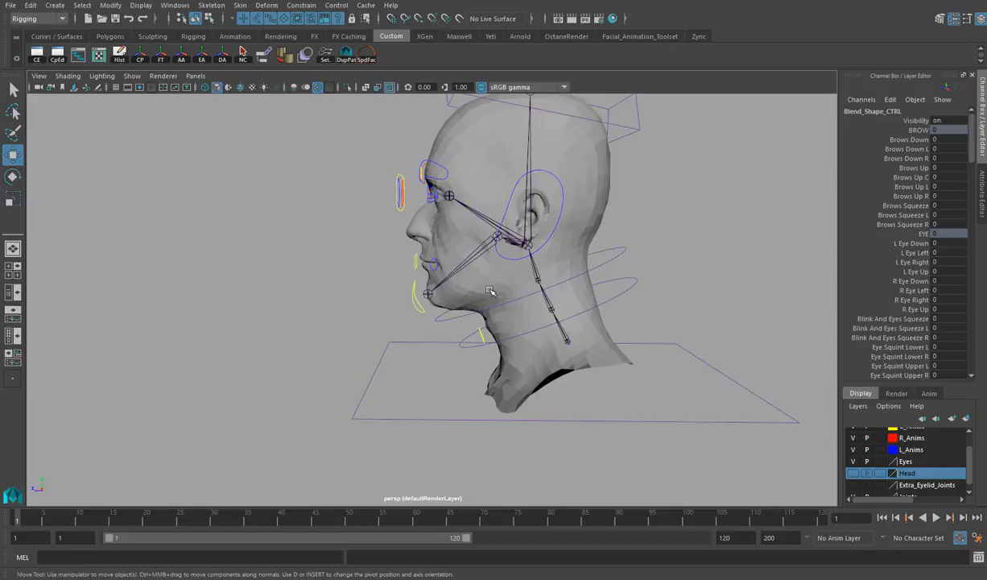
left_click_drag(484, 295, 497, 317, "alt")
middle_click_drag(537, 260, 481, 335, "alt")
mouse_move(480, 335)
left_mouse_down("alt")
mouse_move(407, 318)
mouse_move(481, 330)
mouse_move(493, 323)
left_mouse_up("alt")
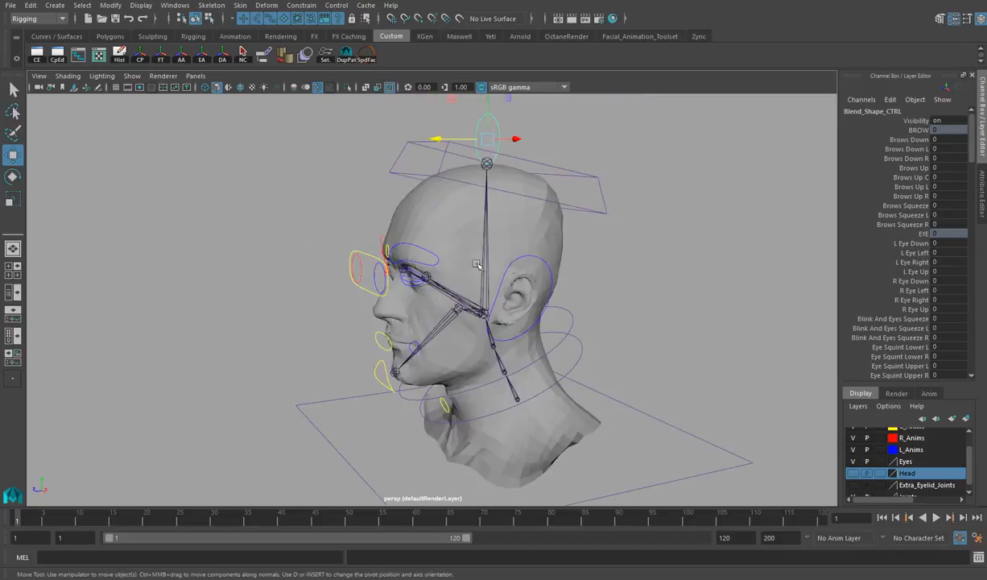